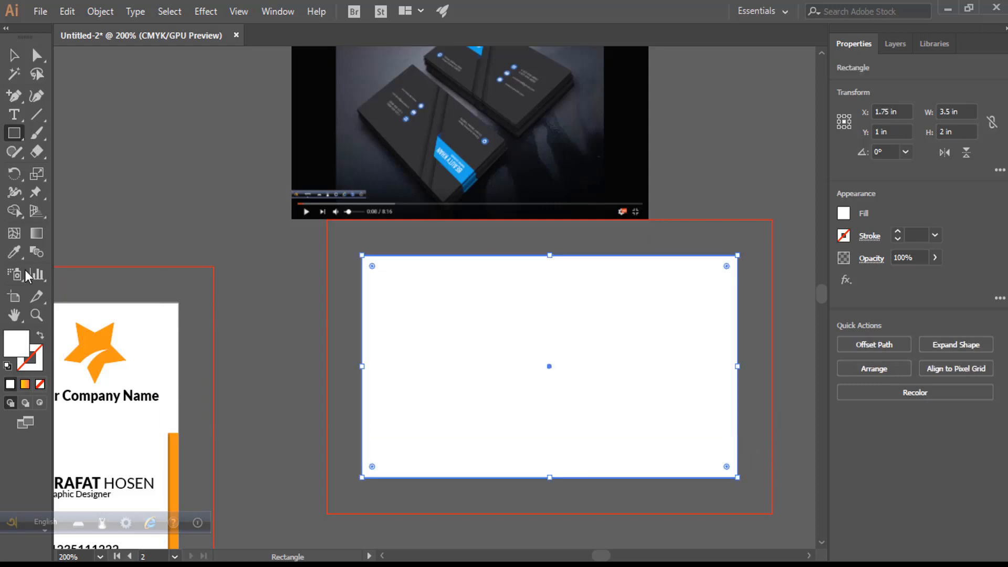
# - Set the card rectangle's fill to a dark grey of K 95%, then deselect it
pyautogui.click(844, 214)
pyautogui.click(692, 348)
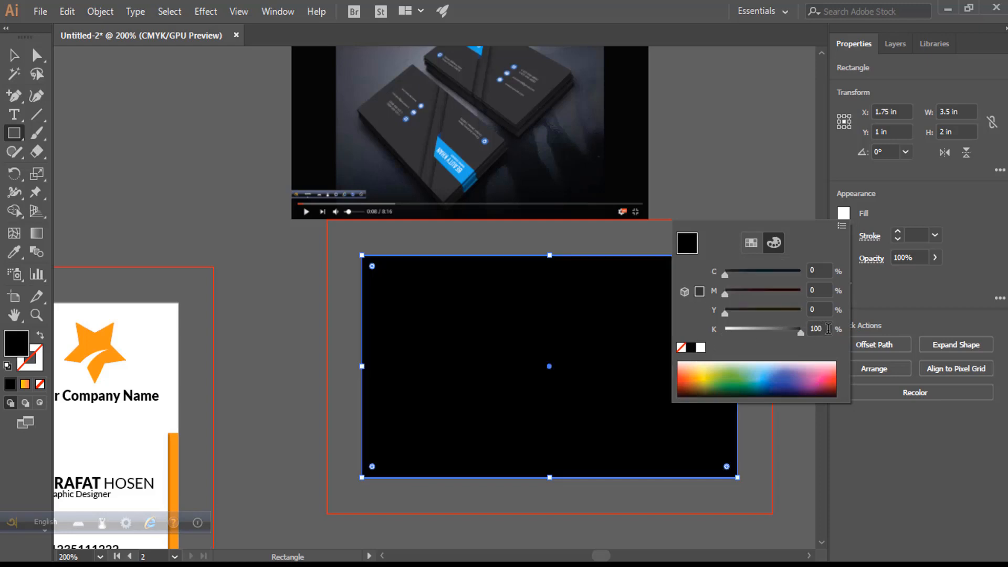
pyautogui.click(825, 329)
pyautogui.press('Return')
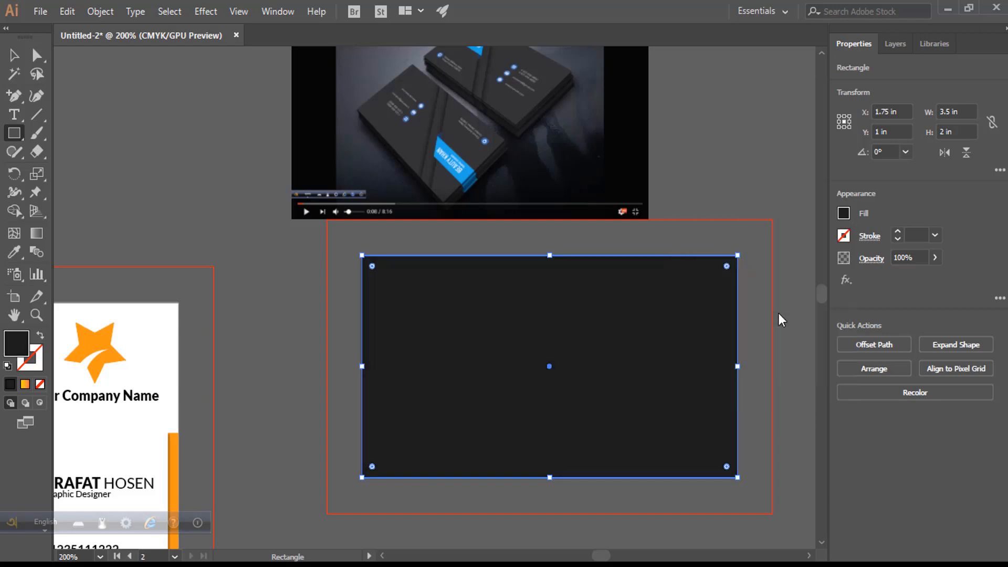
pyautogui.press('v')
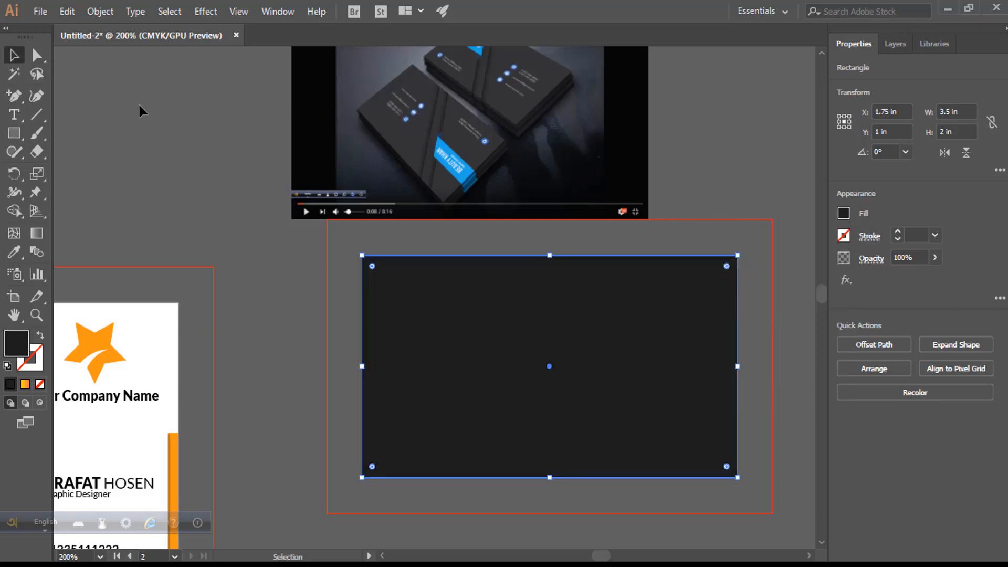
pyautogui.click(135, 170)
# - Narrow the front copy of the card rectangle to half the card width (1.687 in)
pyautogui.click(518, 410)
pyautogui.press('ctrl')
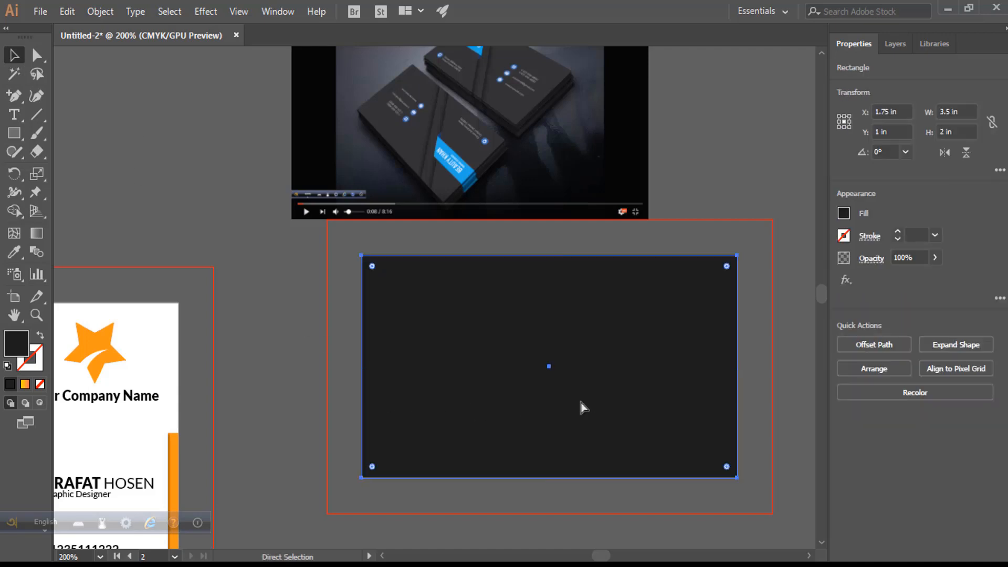
pyautogui.moveTo(737, 366); pyautogui.dragTo(544, 374)
pyautogui.click(619, 367)
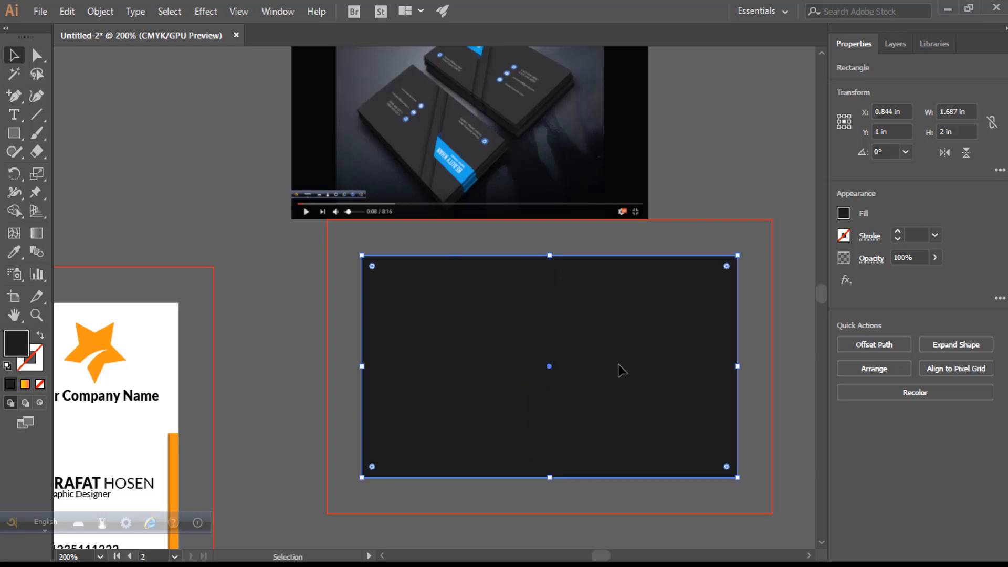
pyautogui.press('ctrl')
pyautogui.click(518, 338)
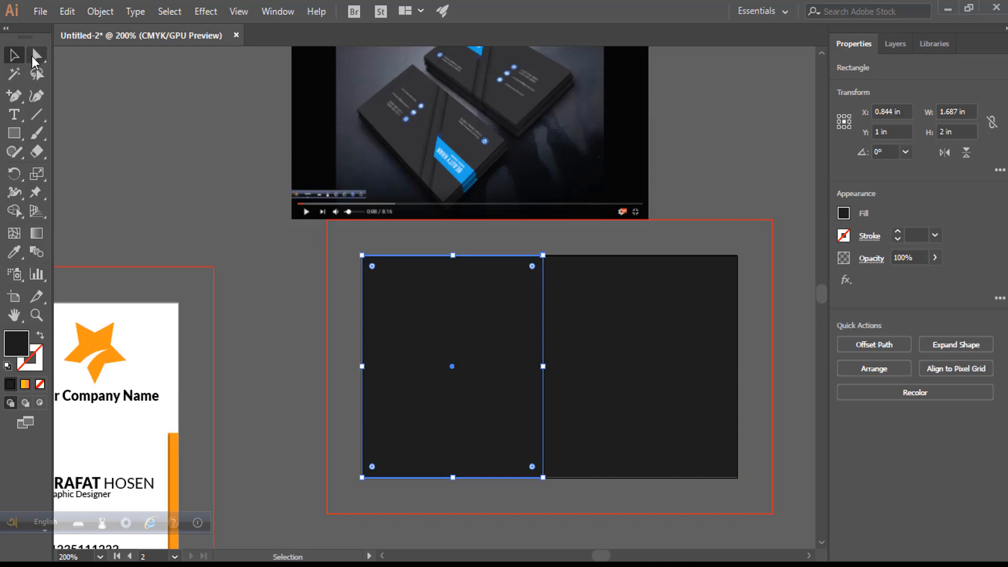
pyautogui.click(32, 56)
# - Nudge its top-right anchor left to slant the edge, then drag a copy about 0.31 in right
pyautogui.moveTo(533, 251); pyautogui.dragTo(577, 293)
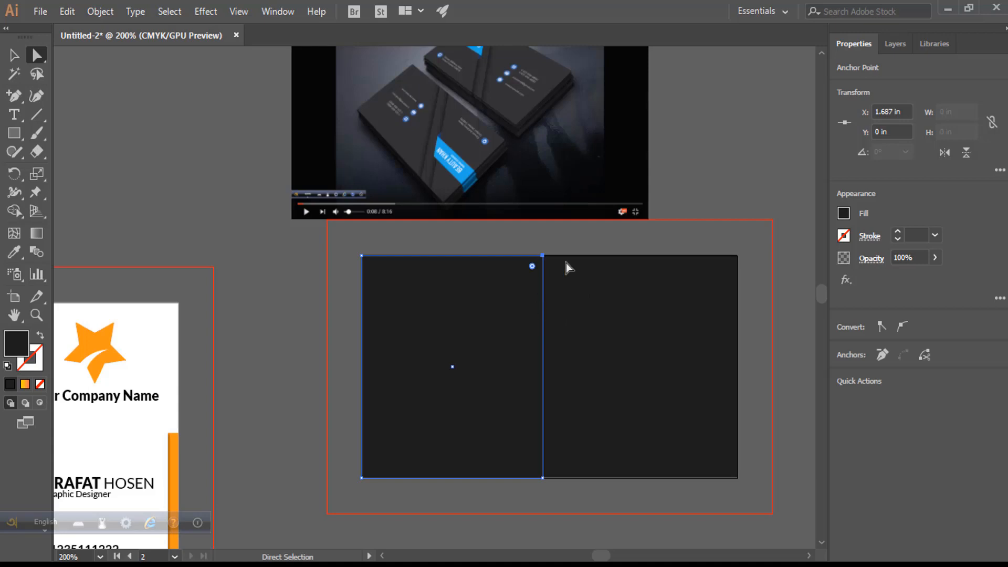
pyautogui.press('Left')
pyautogui.press('Left')
pyautogui.press('Left')
pyautogui.press('Left')
pyautogui.press('Left')
pyautogui.press('Left')
pyautogui.press('Left')
pyautogui.press('Left')
pyautogui.press('Left')
pyautogui.press('Left')
pyautogui.press('Left')
pyautogui.press('Left')
pyautogui.press('Left')
pyautogui.press('Left')
pyautogui.press('Left')
pyautogui.press('Left')
pyautogui.press('Left')
pyautogui.press('Left')
pyautogui.press('Left')
pyautogui.press('Left')
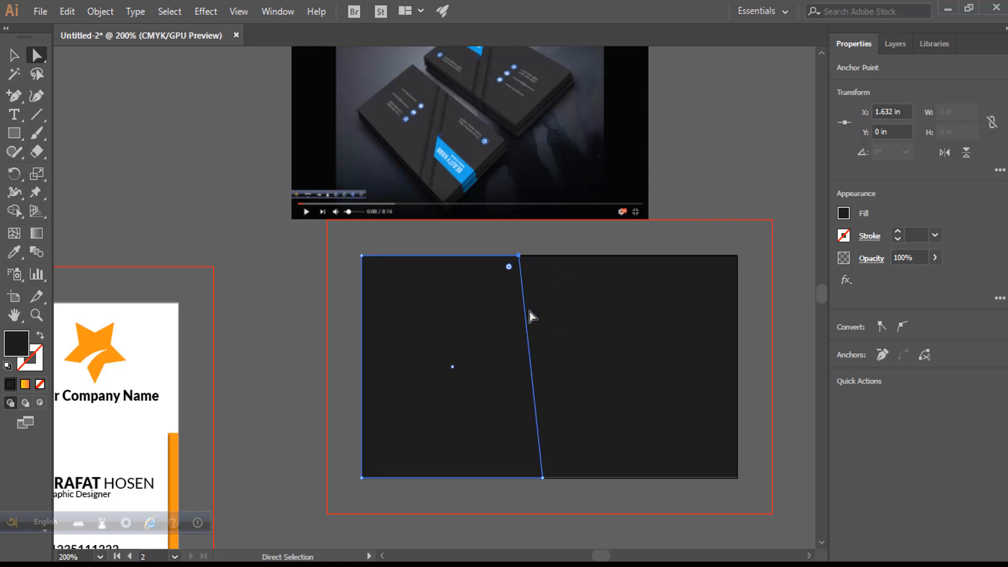
pyautogui.press('Left')
pyautogui.press('Left')
pyautogui.press('Left')
pyautogui.press('Left')
pyautogui.press('Left')
pyautogui.press('Left')
pyautogui.press('Left')
pyautogui.press('Left')
pyautogui.press('Left')
pyautogui.press('Left')
pyautogui.press('Left')
pyautogui.press('Left')
pyautogui.press('Left')
pyautogui.press('Left')
pyautogui.press('Left')
pyautogui.press('Left')
pyautogui.press('Left')
pyautogui.press('Left')
pyautogui.press('Left')
pyautogui.press('Left')
pyautogui.press('Left')
pyautogui.press('Left')
pyautogui.press('Left')
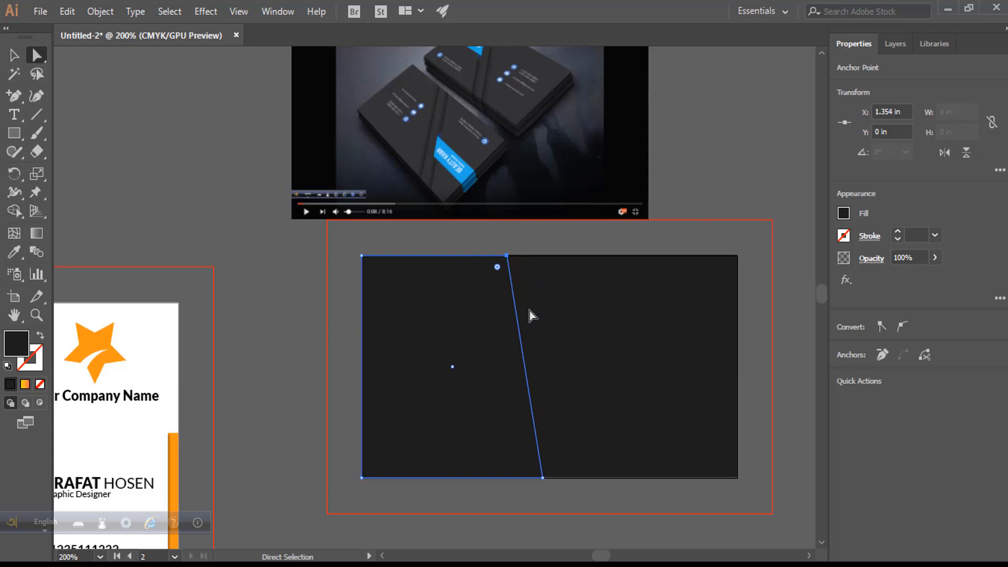
pyautogui.press('Left')
pyautogui.press('Left')
pyautogui.press('Left')
pyautogui.press('Left')
pyautogui.press('Left')
pyautogui.press('Left')
pyautogui.press('Left')
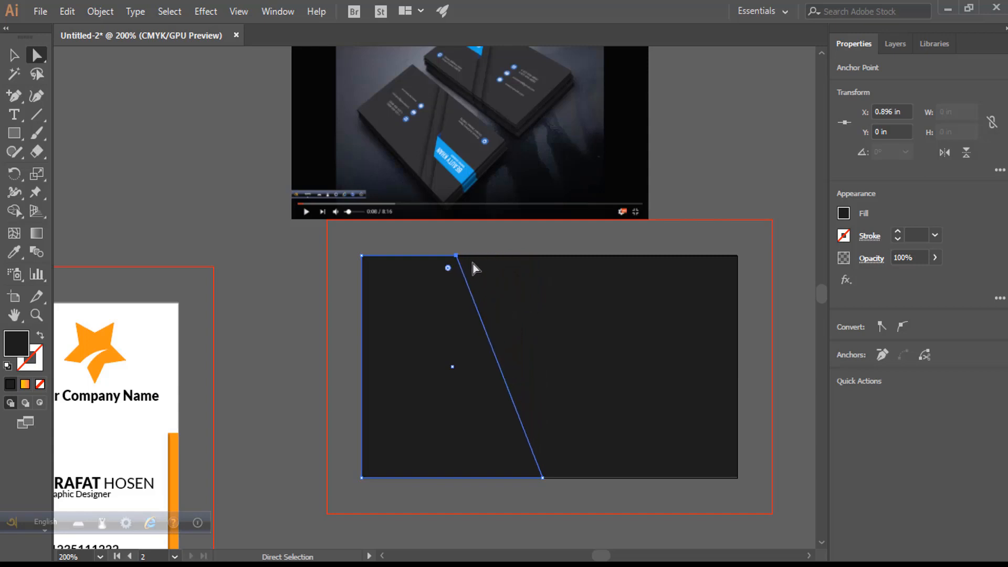
pyautogui.press('Left')
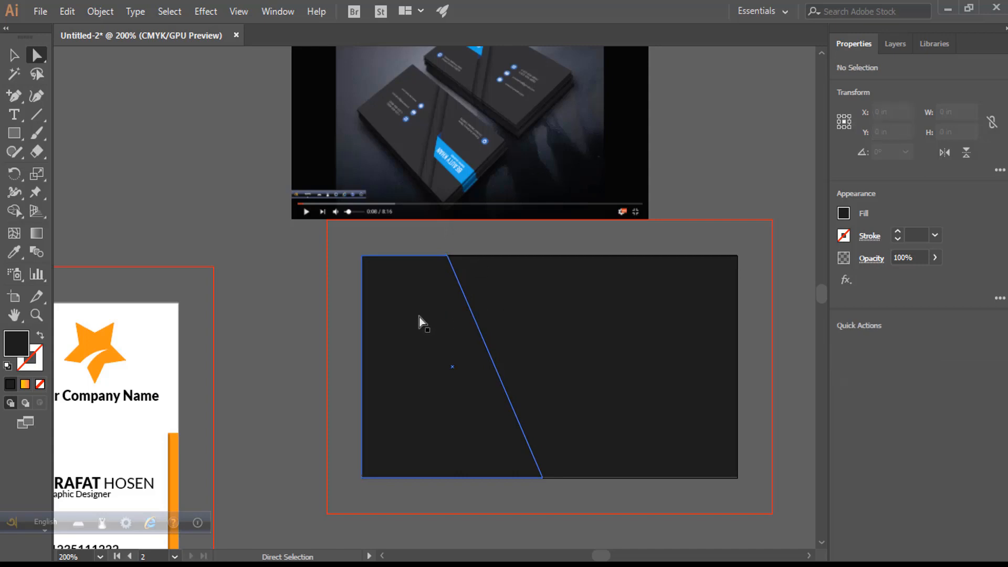
pyautogui.click(425, 340)
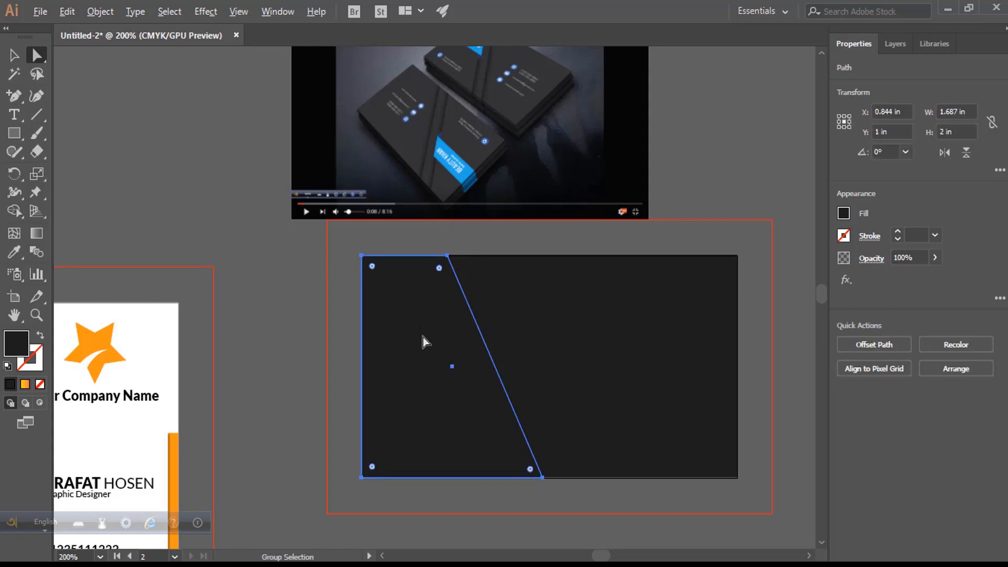
pyautogui.moveTo(425, 341); pyautogui.dragTo(460, 342)
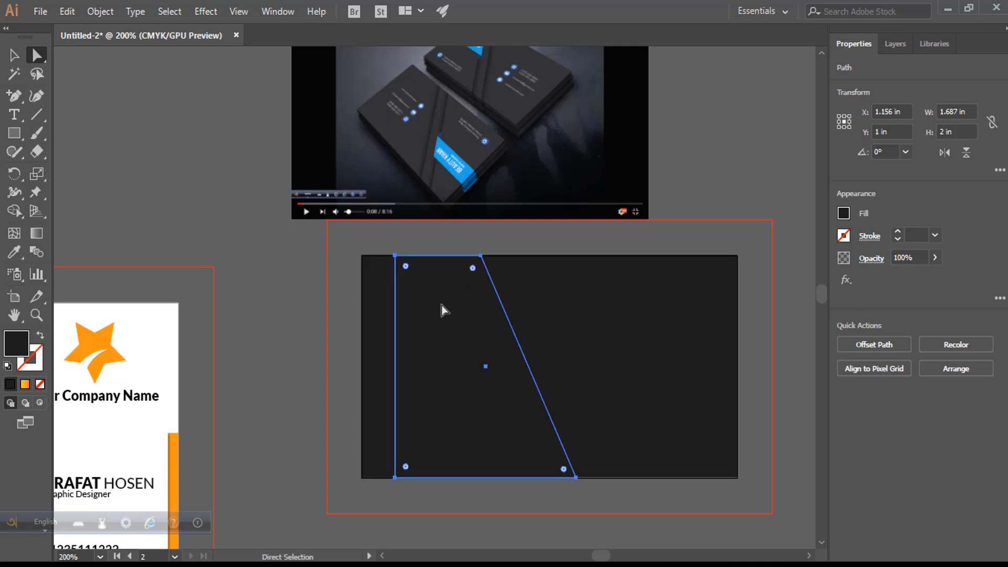
# - Bring the trapezoid copy to the front and shift it slightly right of the original
pyautogui.moveTo(412, 310); pyautogui.dragTo(379, 310)
pyautogui.rightClick(378, 310)
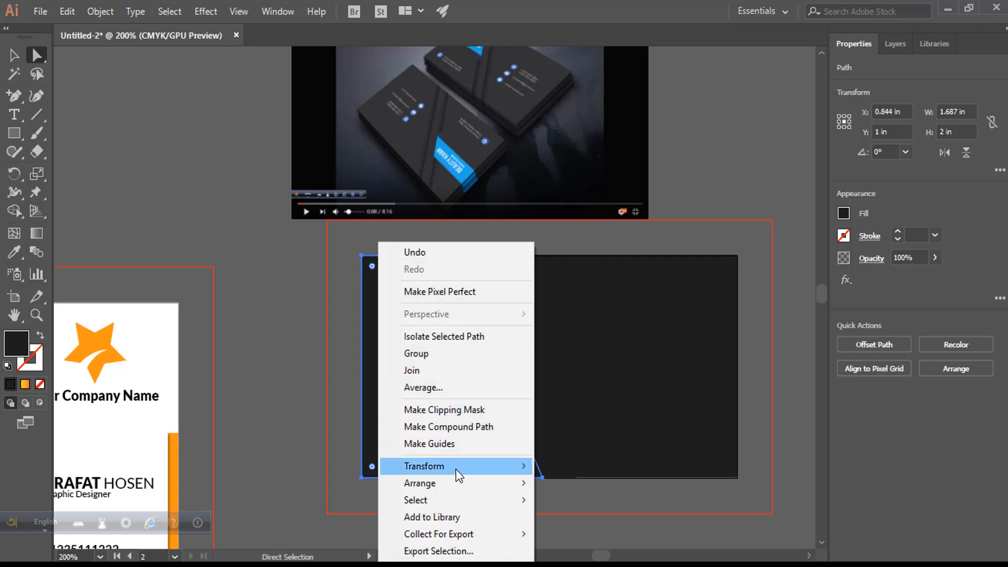
pyautogui.moveTo(530, 486)
pyautogui.click(564, 484)
pyautogui.click(266, 274)
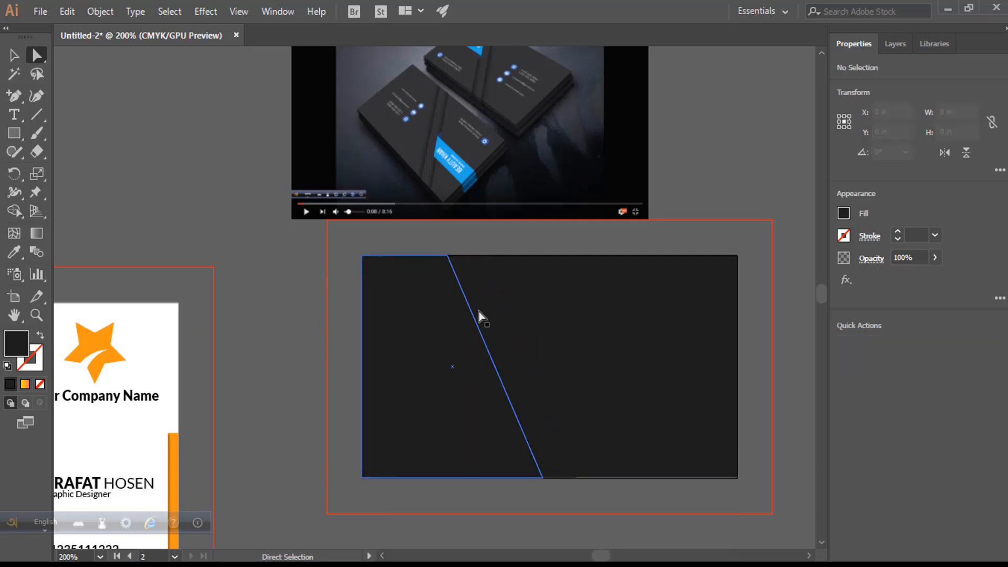
pyautogui.moveTo(467, 311); pyautogui.dragTo(500, 311)
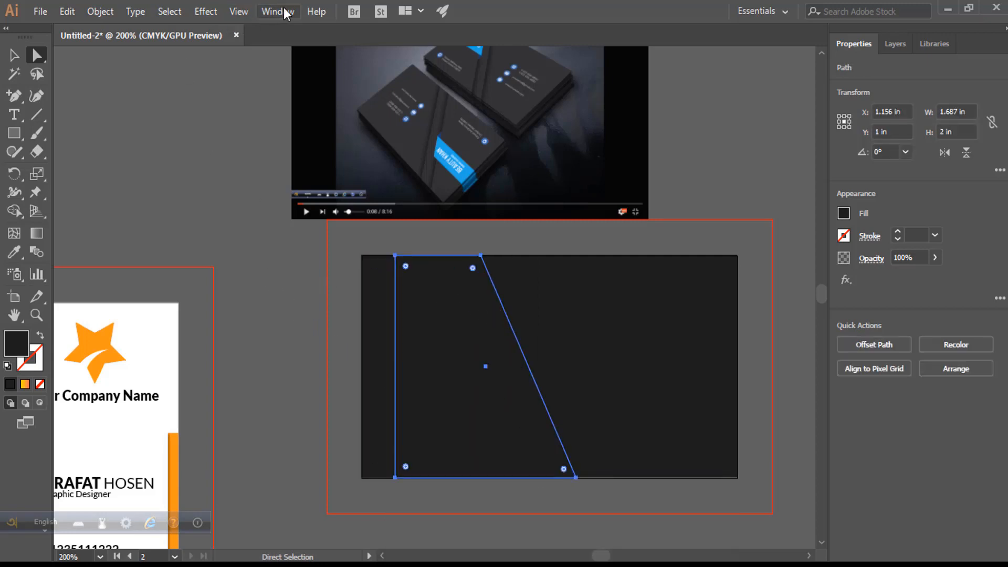
# - Add a drop shadow to the trapezoid copy with 0.05 in X offset and 0.03 in blur
pyautogui.click(204, 12)
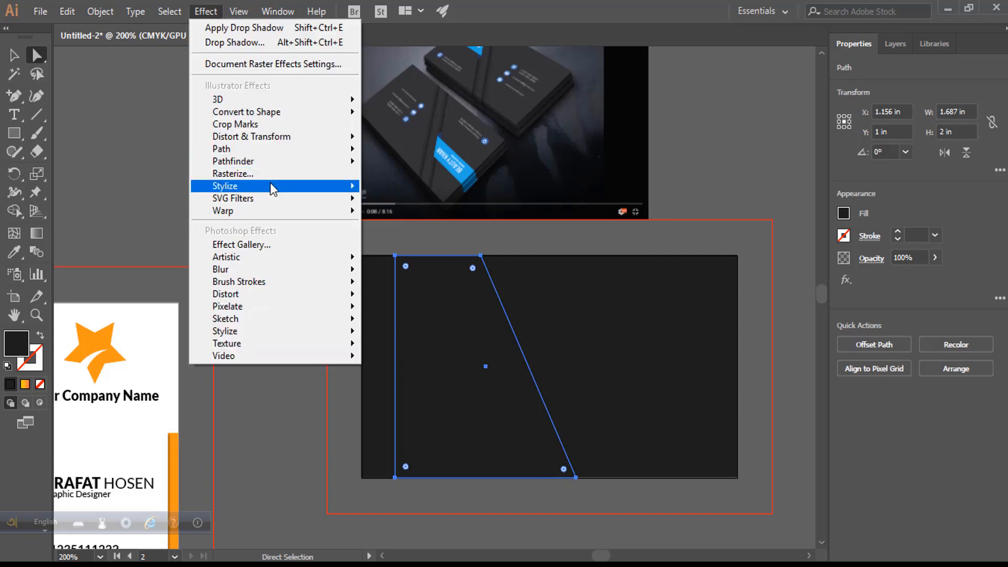
pyautogui.moveTo(303, 189)
pyautogui.click(398, 189)
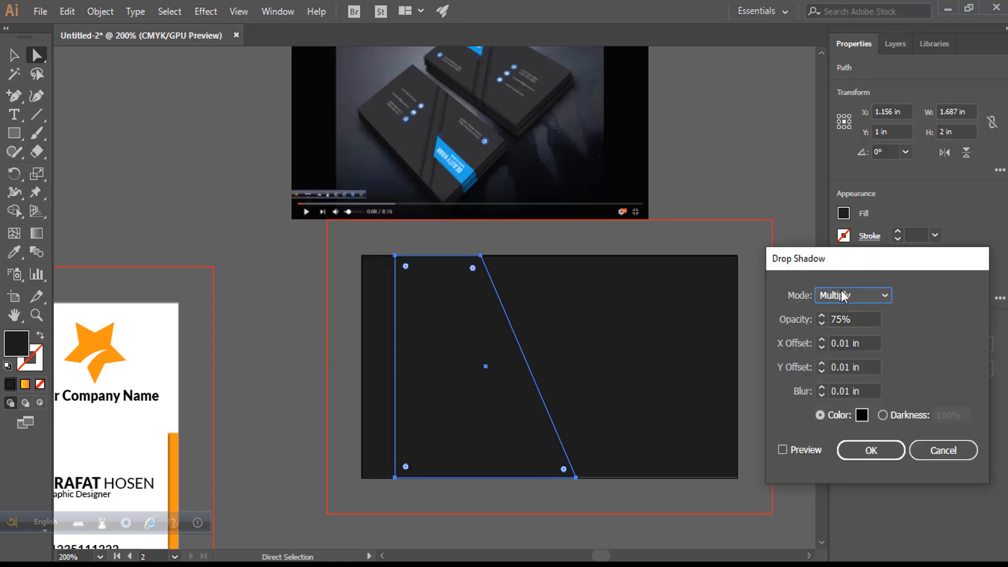
pyautogui.click(784, 450)
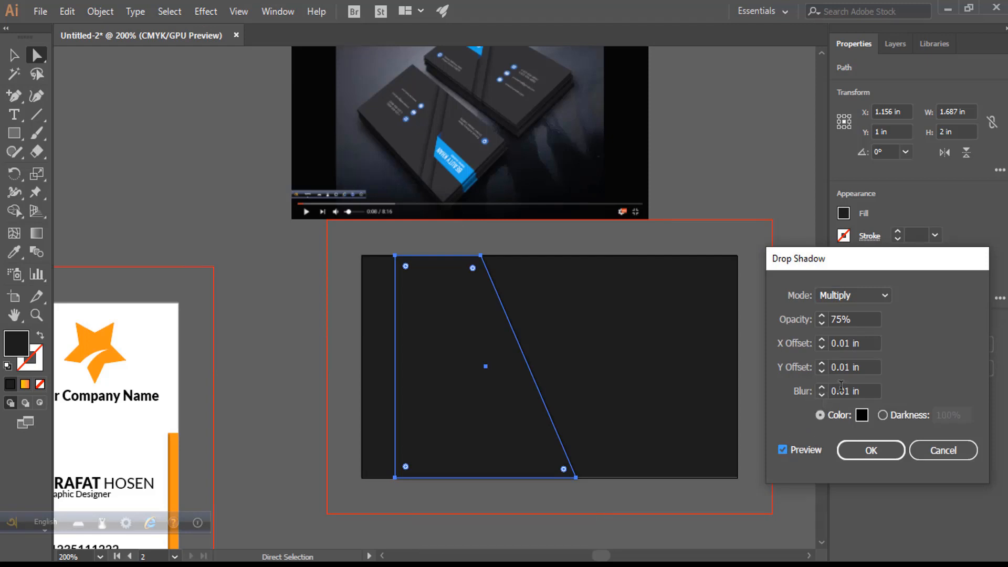
pyautogui.moveTo(848, 342); pyautogui.dragTo(844, 342)
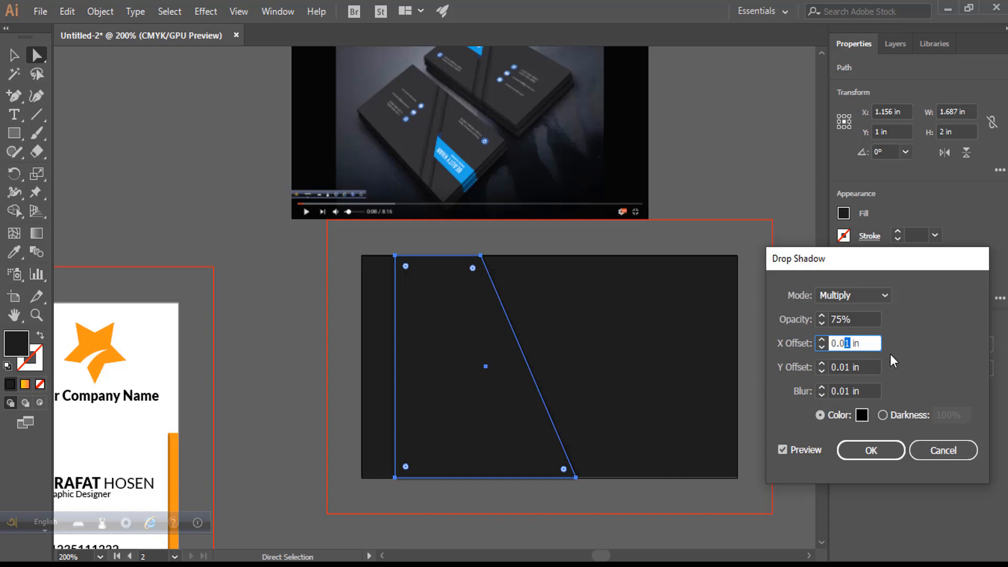
pyautogui.click(782, 455)
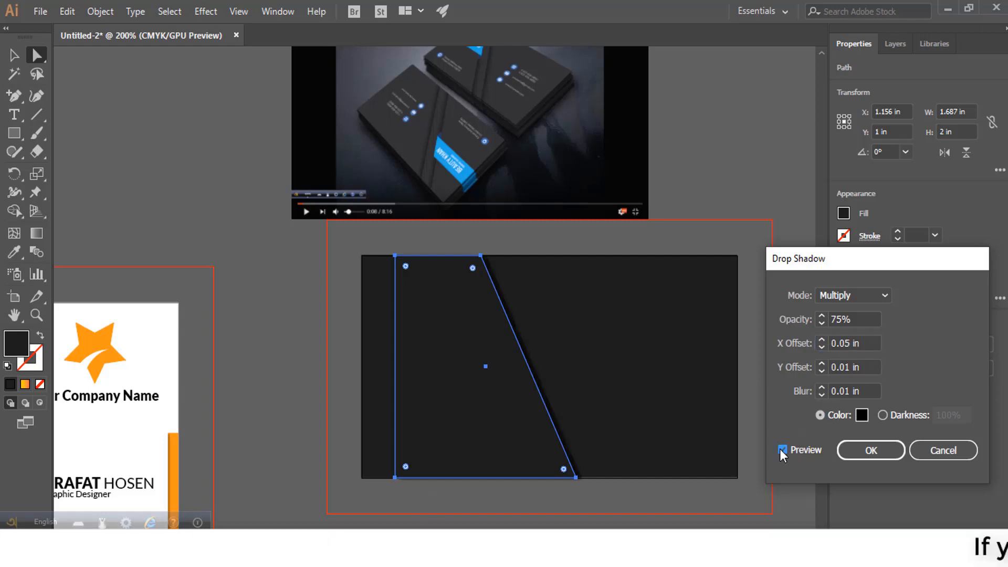
pyautogui.moveTo(850, 390); pyautogui.dragTo(847, 390)
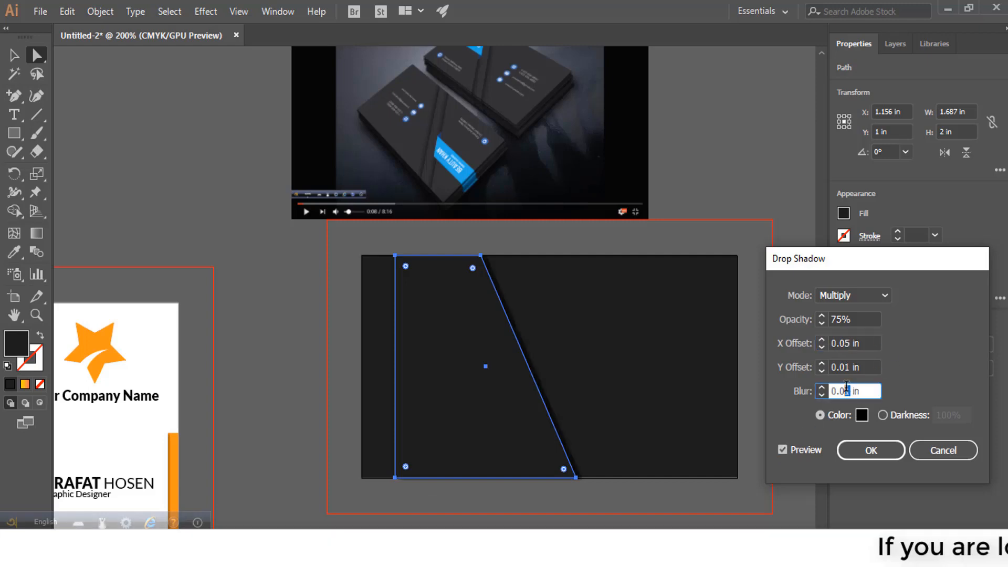
pyautogui.write('5')
pyautogui.click(787, 455)
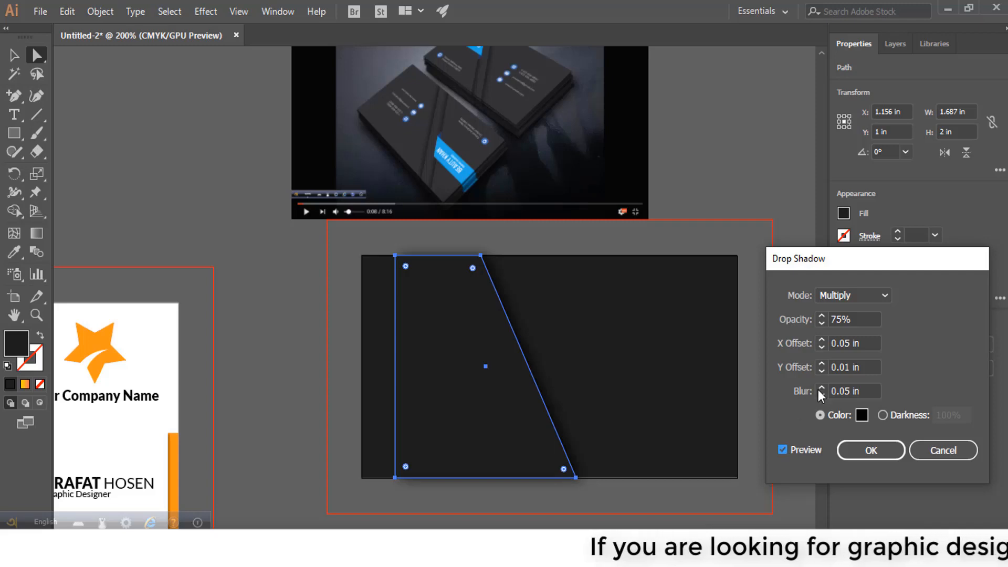
pyautogui.moveTo(850, 392); pyautogui.dragTo(847, 389)
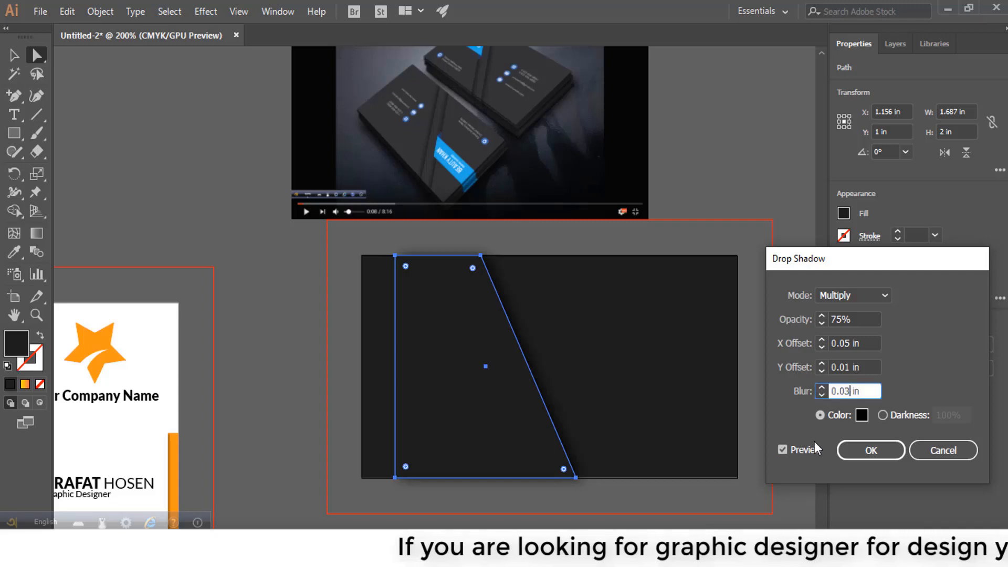
pyautogui.click(782, 451)
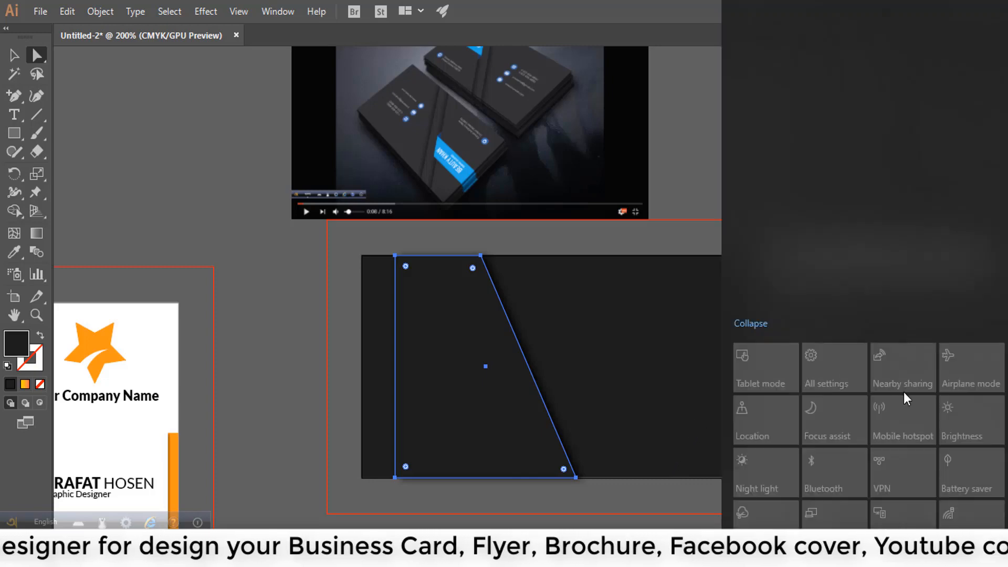
pyautogui.click(993, 555)
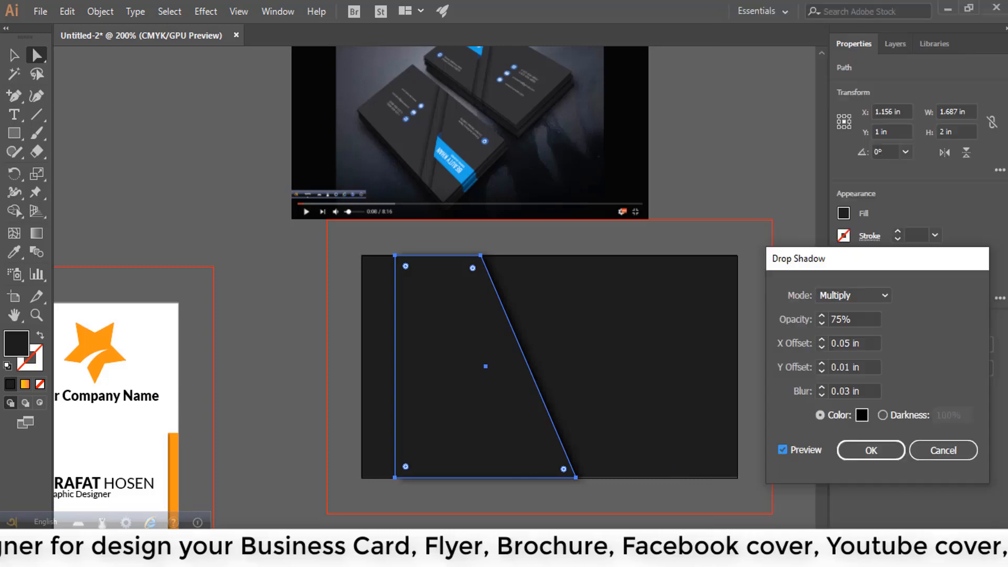
pyautogui.click(871, 451)
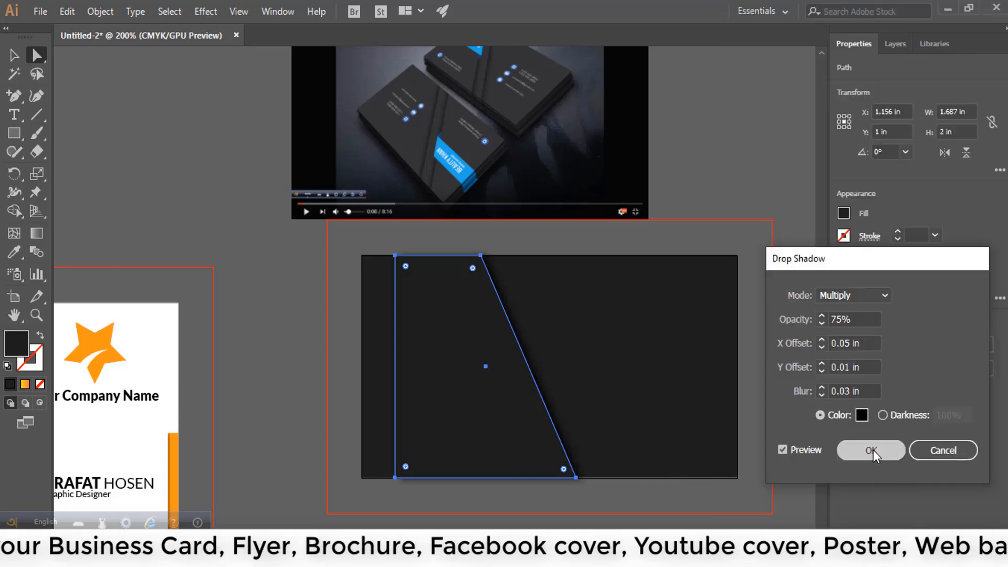
# - Apply the same drop shadow to the left trapezoid and zoom to inspect both shadows
pyautogui.click(369, 419)
pyautogui.click(204, 13)
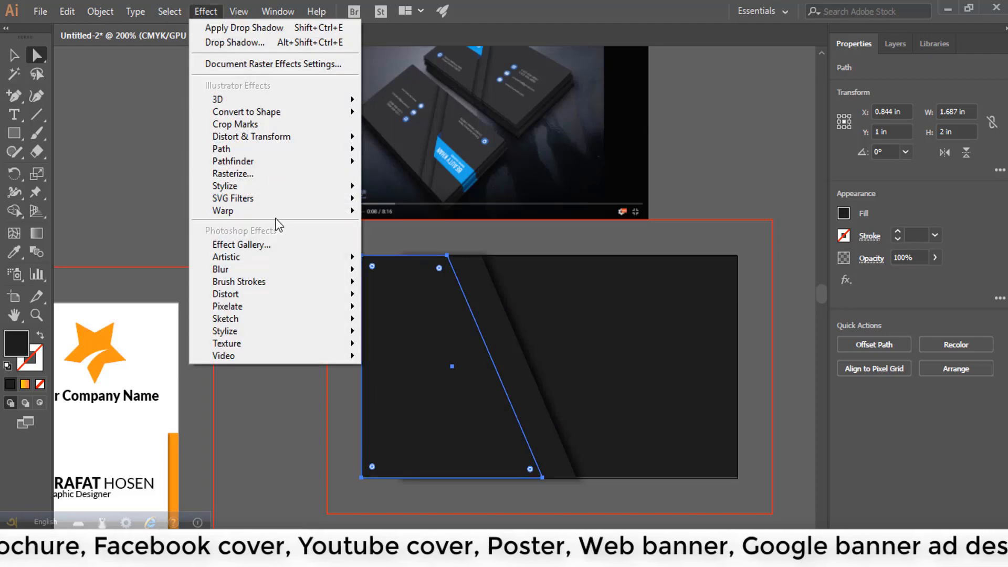
pyautogui.moveTo(265, 187)
pyautogui.click(414, 188)
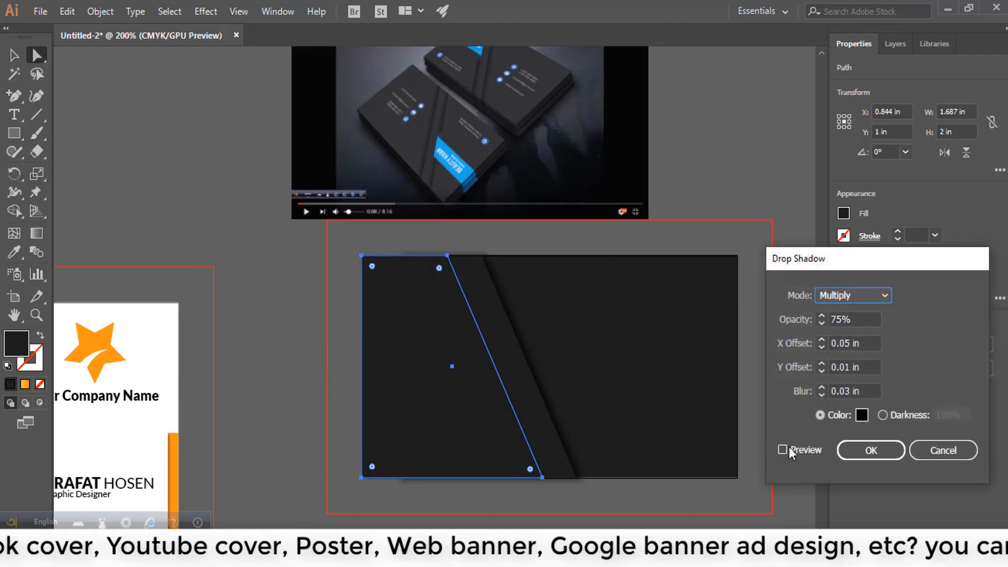
pyautogui.click(782, 452)
pyautogui.click(871, 450)
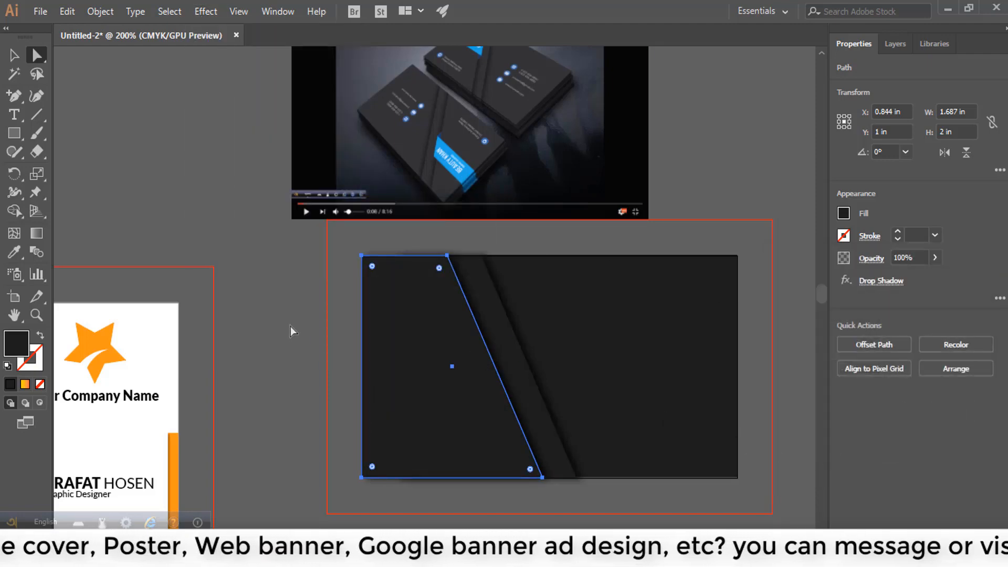
pyautogui.click(706, 329)
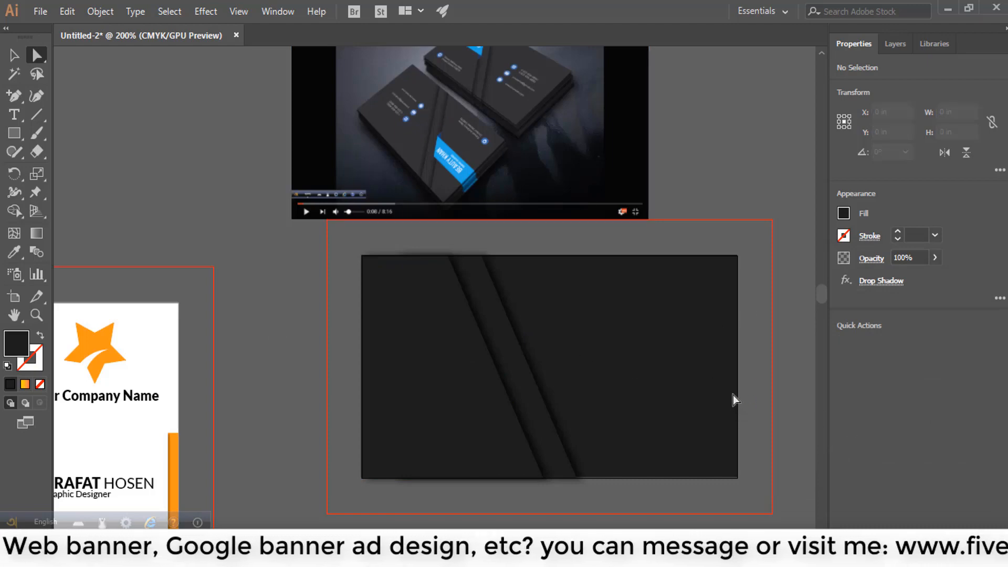
pyautogui.scroll(3, 574, 457)
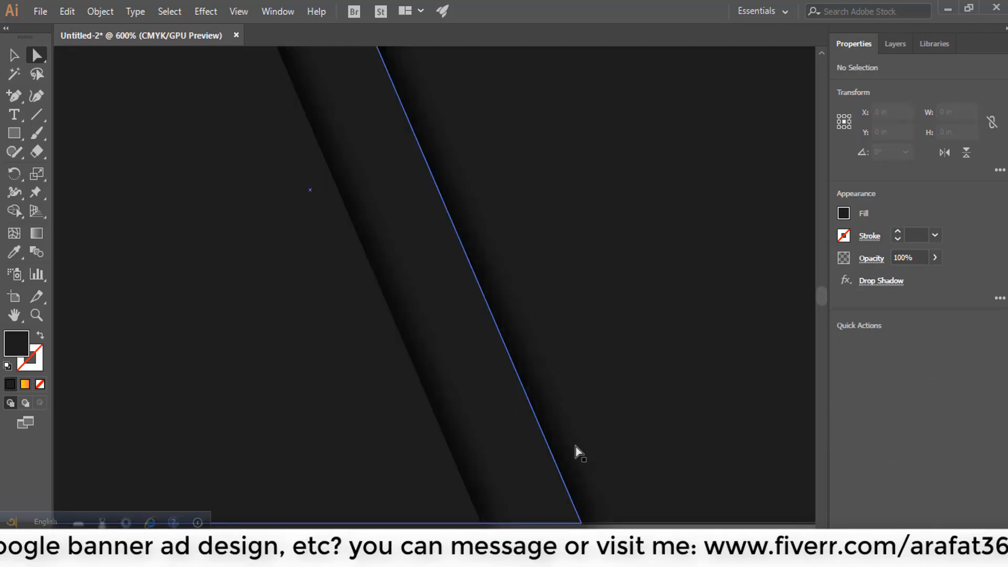
pyautogui.scroll(-3, 645, 316)
pyautogui.scroll(2, 601, 320)
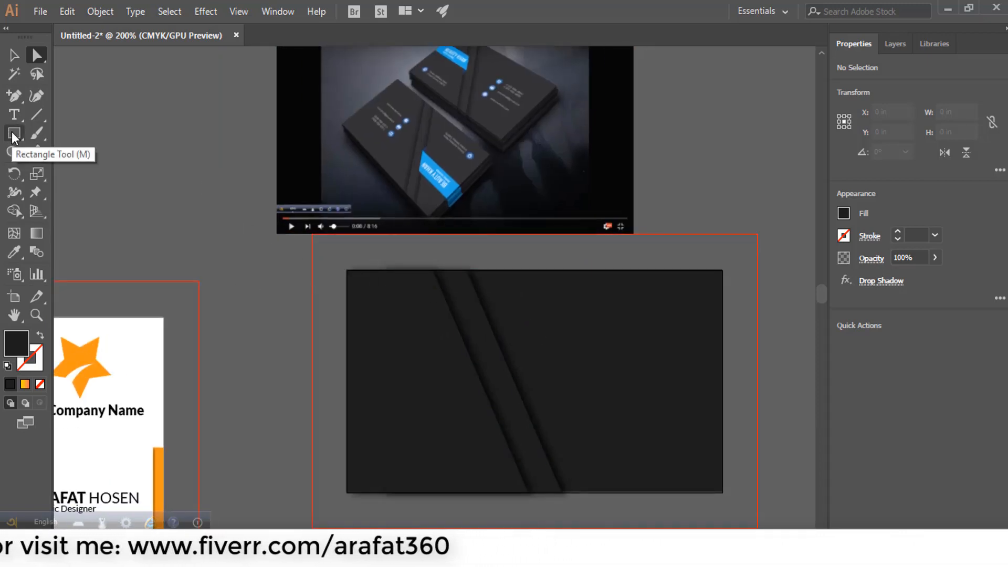
# - Draw a rectangle filled with the reference image's blue along the card's left edge
pyautogui.click(14, 135)
pyautogui.moveTo(287, 303); pyautogui.dragTo(450, 341)
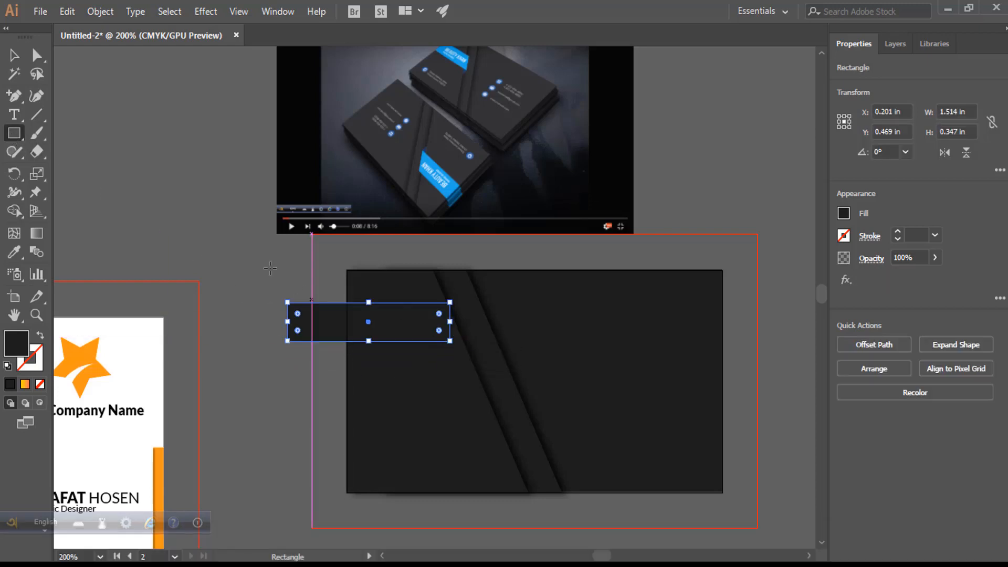
pyautogui.click(14, 252)
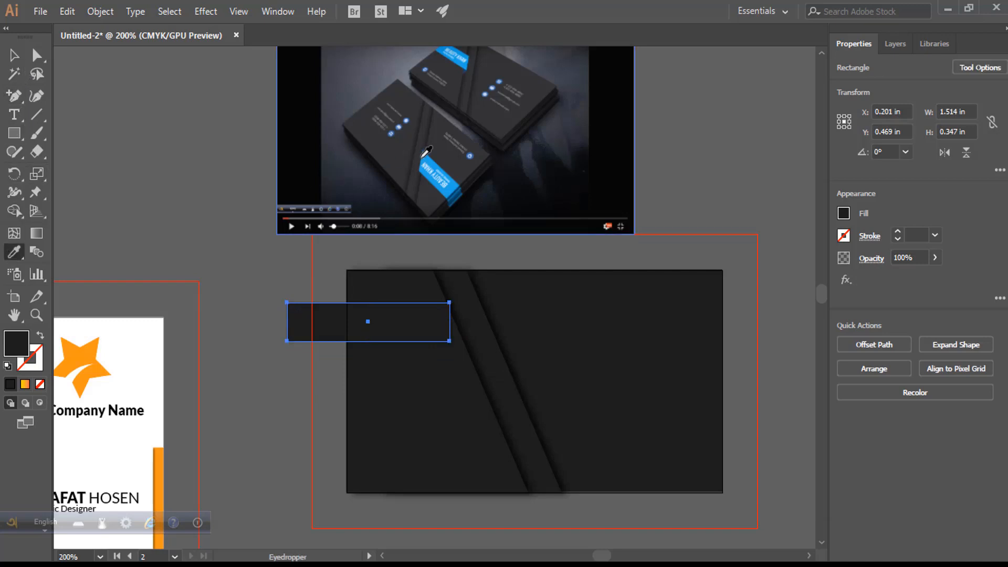
pyautogui.click(429, 163)
pyautogui.press('v')
pyautogui.moveTo(386, 334); pyautogui.dragTo(458, 332)
# - Slant the blue bar's right end by nudging its top-right anchor left
pyautogui.scroll(1, 523, 307)
pyautogui.press('a')
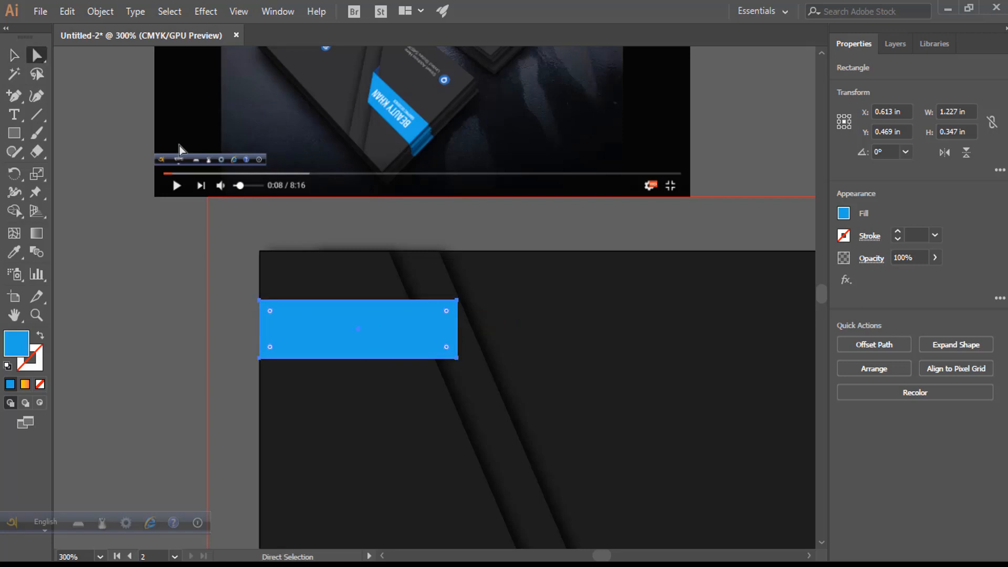
pyautogui.click(457, 301)
pyautogui.press('Left')
pyautogui.press('Left')
pyautogui.press('Left')
pyautogui.press('Left')
pyautogui.press('Left')
pyautogui.press('Left')
pyautogui.press('Left')
pyautogui.press('Left')
pyautogui.press('Left')
pyautogui.press('Left')
pyautogui.press('Left')
pyautogui.press('Left')
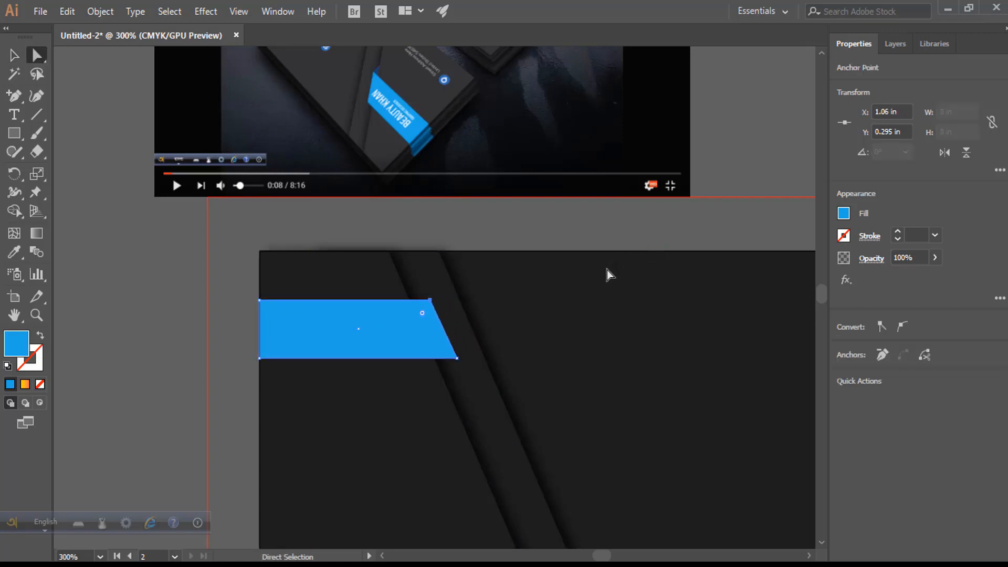
pyautogui.click(128, 272)
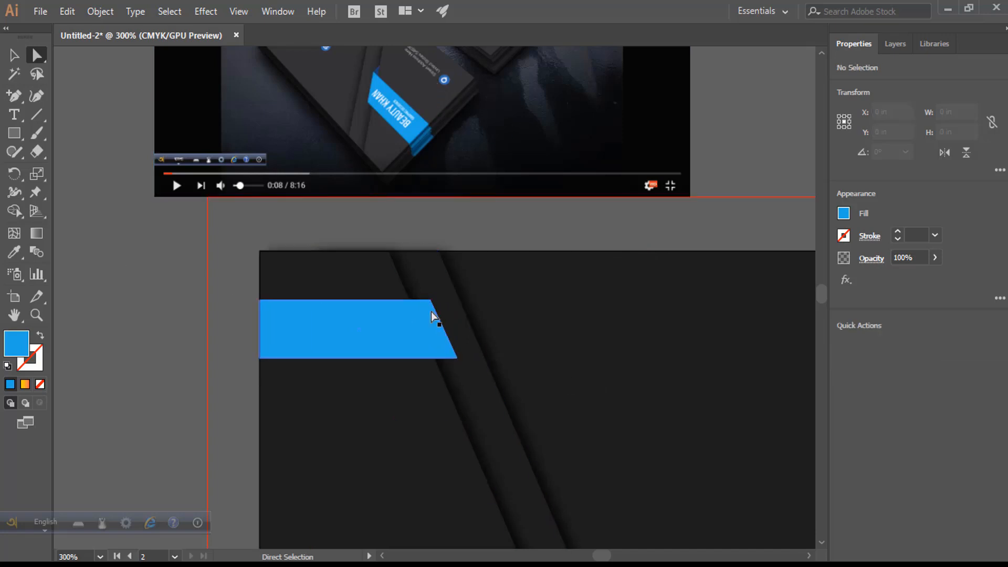
# - Create a three-sided blue triangle with the Polygon tool
pyautogui.click(14, 133)
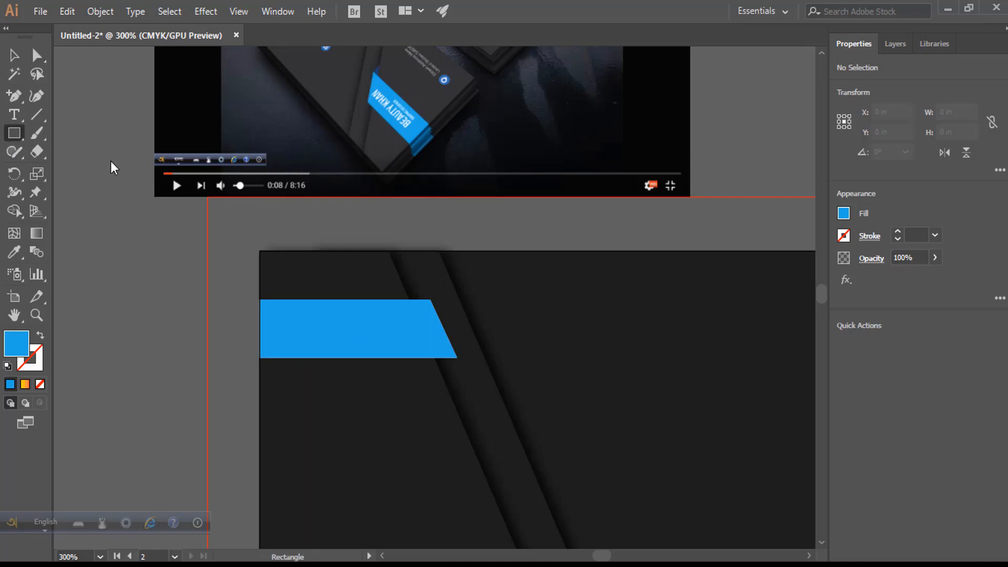
pyautogui.click(52, 189)
pyautogui.click(484, 281)
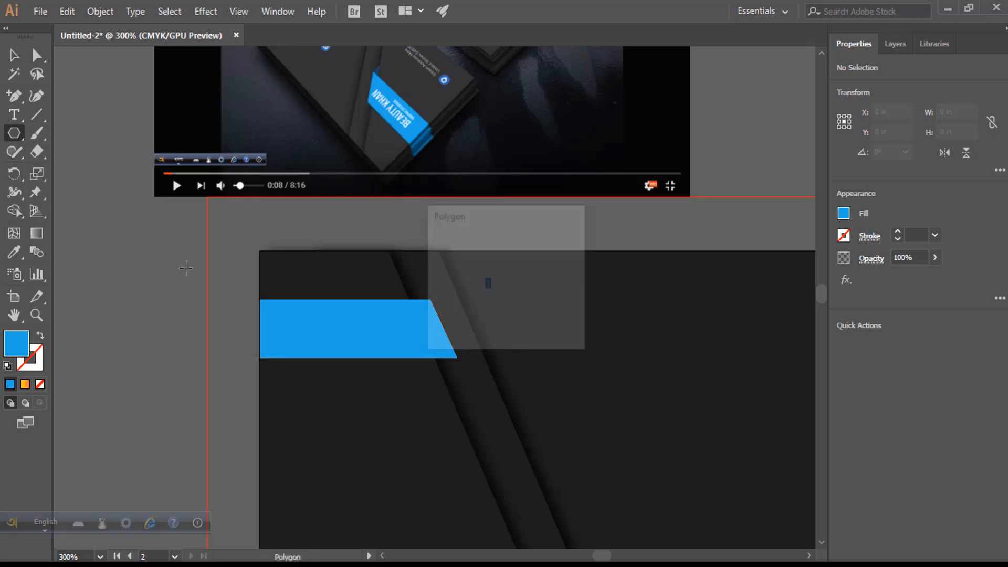
pyautogui.click(473, 319)
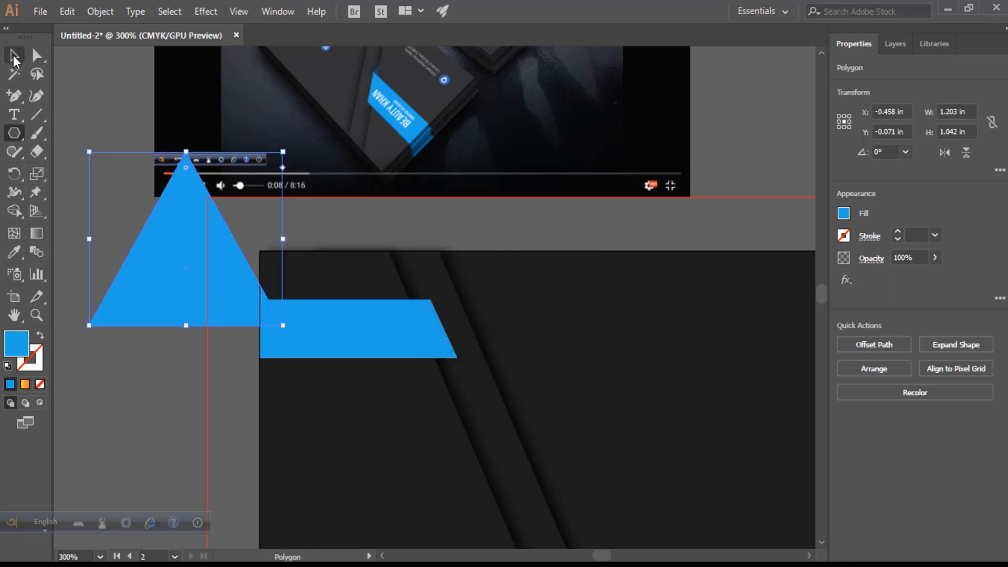
# - Shrink the triangle to about 0.2 in, flip it upside down and tuck it under the bar's right end
pyautogui.press('v')
pyautogui.moveTo(185, 152); pyautogui.dragTo(156, 297)
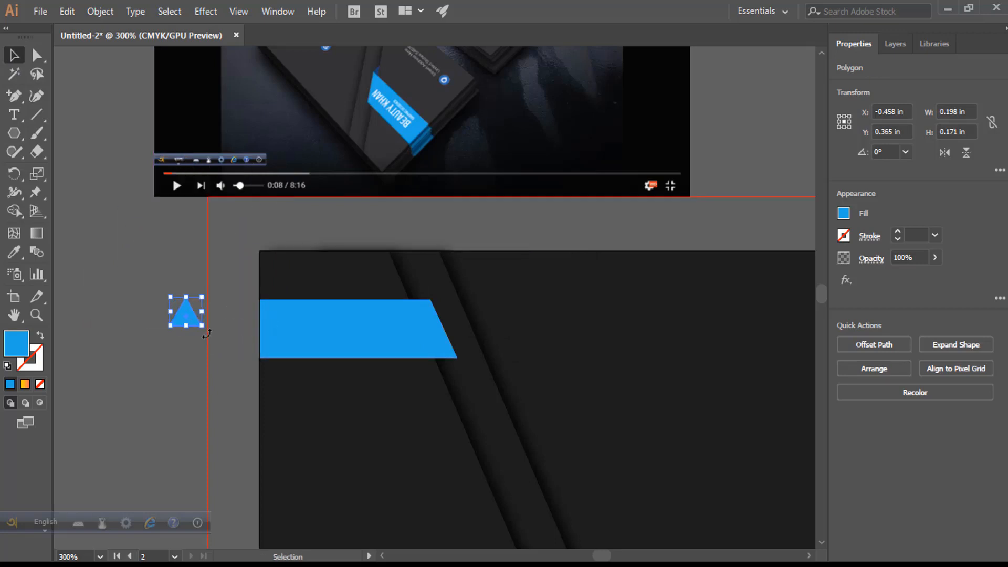
pyautogui.moveTo(208, 288); pyautogui.dragTo(152, 352)
pyautogui.moveTo(192, 325); pyautogui.dragTo(453, 370)
pyautogui.scroll(3, 430, 378)
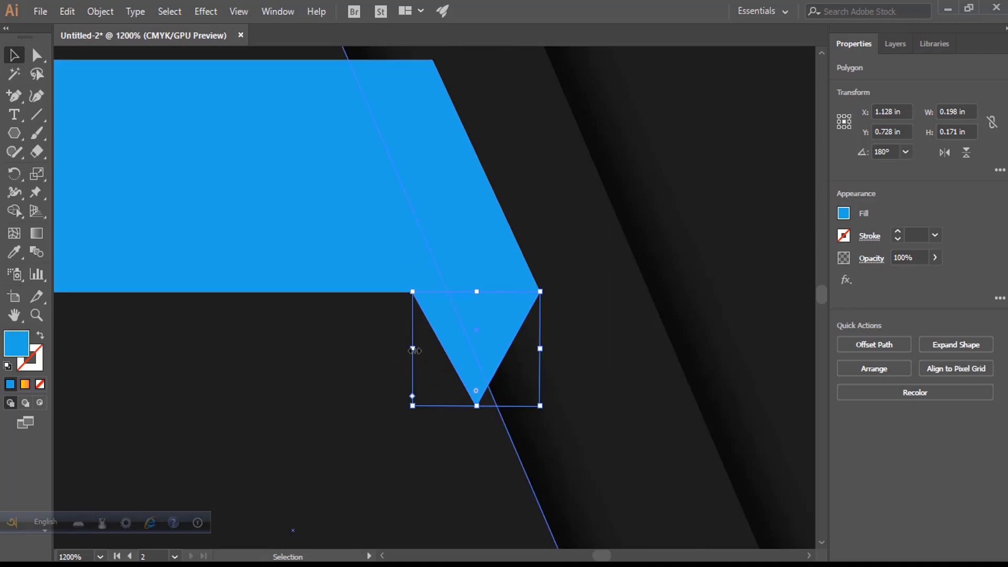
pyautogui.moveTo(414, 350)
pyautogui.mouseDown()
pyautogui.moveTo(445, 349)
pyautogui.moveTo(431, 355)
pyautogui.mouseUp()
pyautogui.scroll(1, 468, 355)
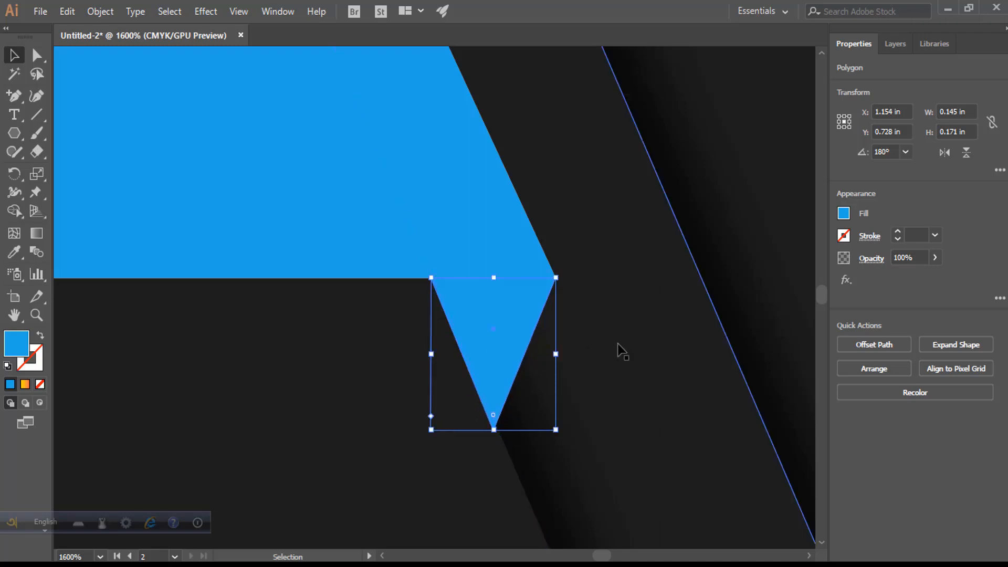
# - Darken the triangle's fill, first to K 30 and then to K 50
pyautogui.click(846, 215)
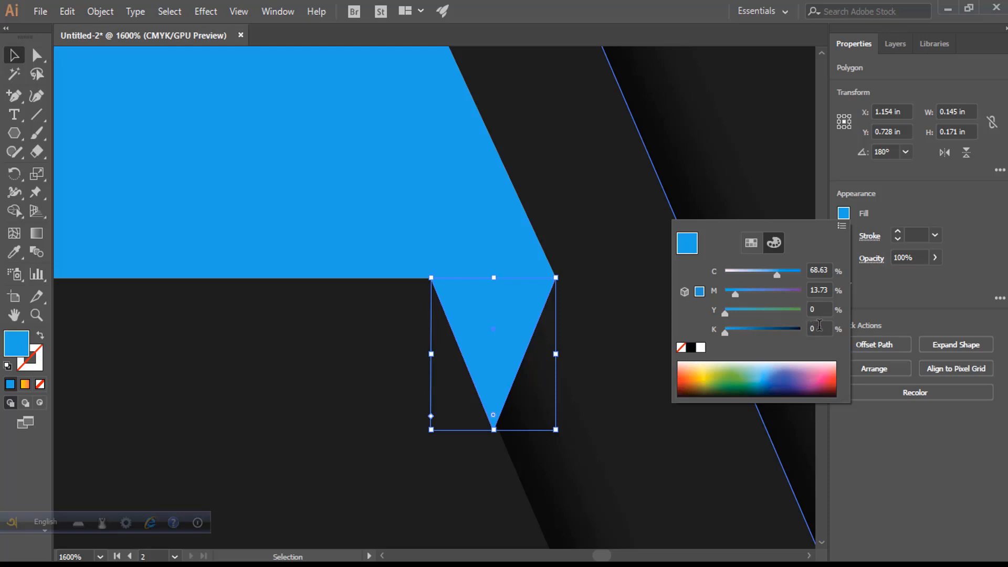
pyautogui.click(820, 325)
pyautogui.write('30')
pyautogui.press('Return')
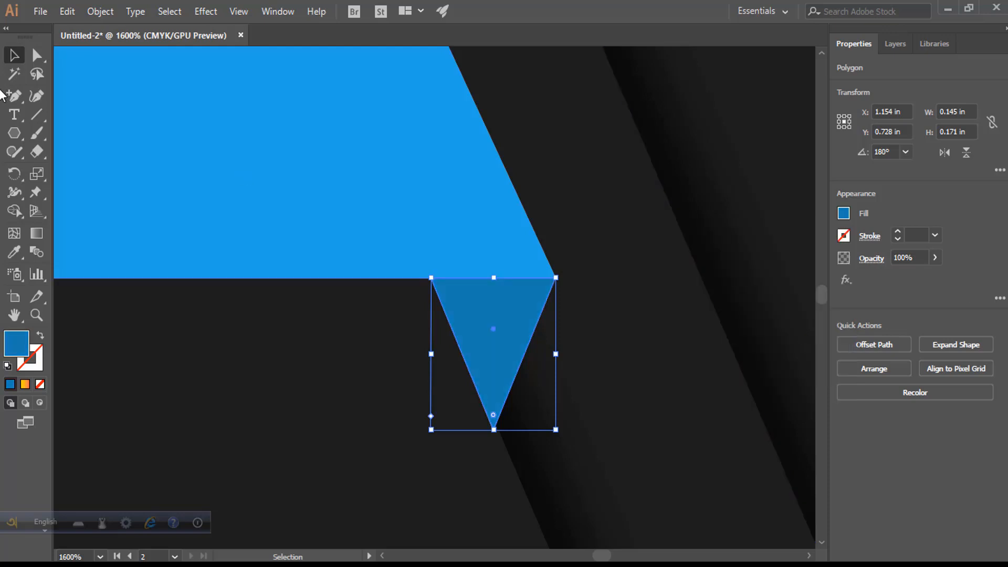
pyautogui.click(250, 339)
pyautogui.scroll(-4, 250, 339)
pyautogui.scroll(3, 326, 343)
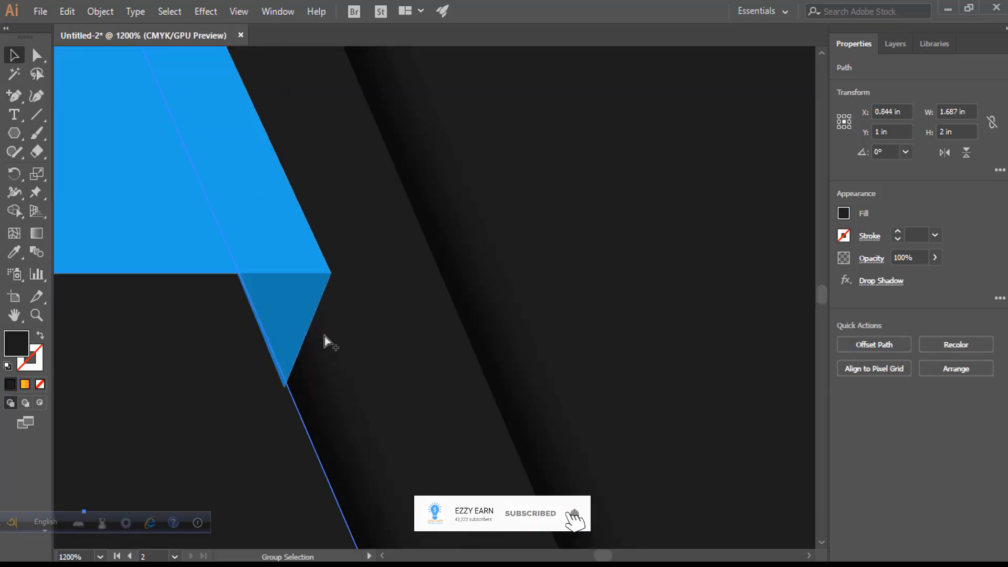
pyautogui.click(302, 317)
pyautogui.click(843, 213)
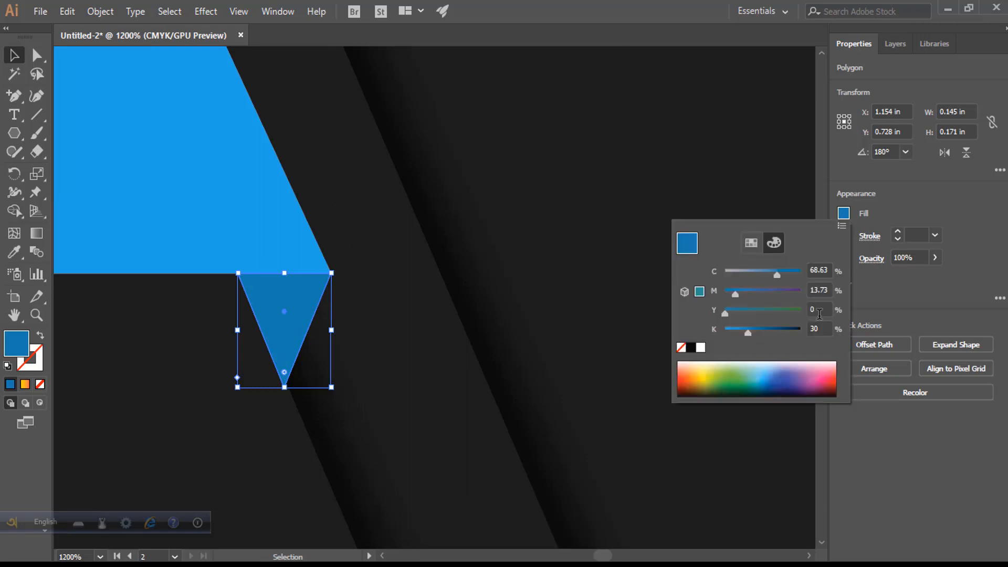
pyautogui.click(822, 329)
pyautogui.write('50')
pyautogui.press('Return')
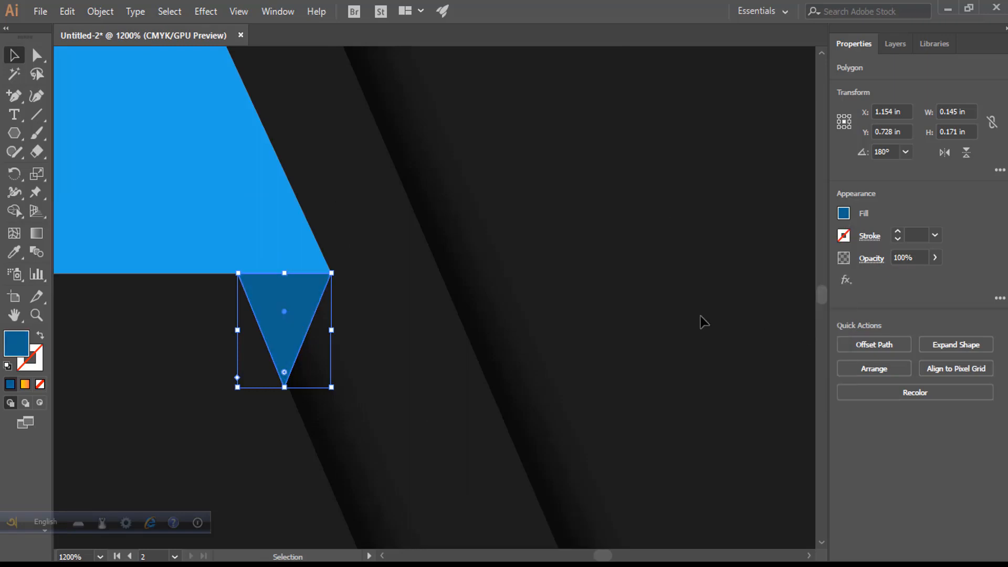
# - Bring the dark slanted shape and the blue bar to the front
pyautogui.scroll(-1, 509, 323)
pyautogui.moveTo(448, 329); pyautogui.dragTo(712, 338)
pyautogui.click(548, 349)
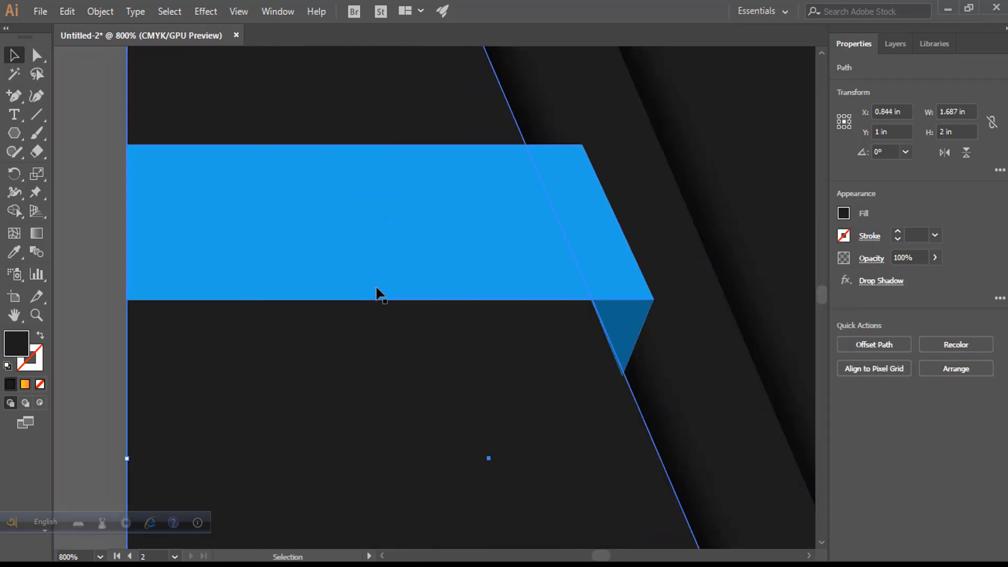
pyautogui.keyDown('shift'); pyautogui.click(378, 281); pyautogui.keyUp('shift')
pyautogui.rightClick(378, 279)
pyautogui.moveTo(467, 484)
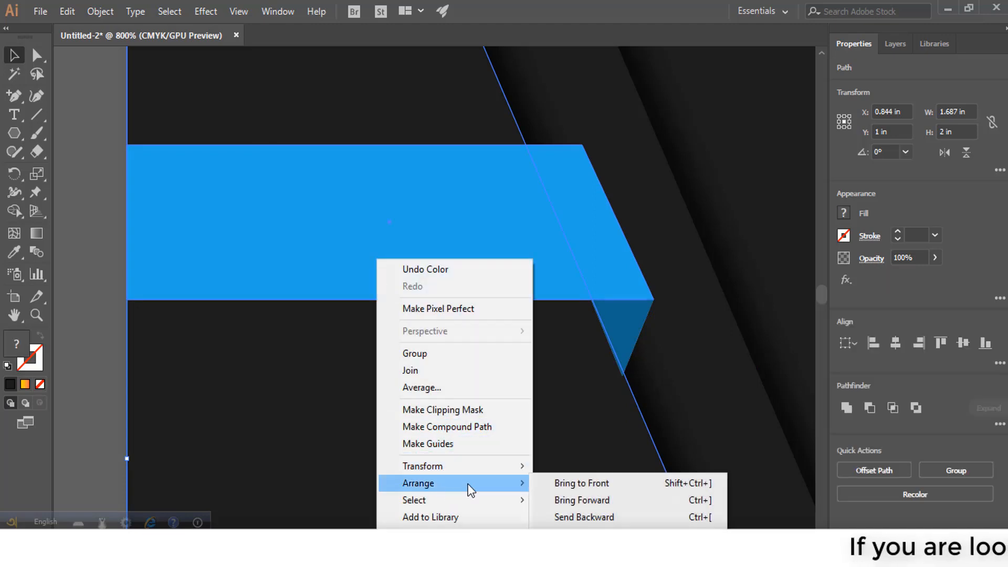
pyautogui.click(557, 482)
pyautogui.click(65, 242)
pyautogui.scroll(-1, 66, 239)
pyautogui.scroll(-1, 74, 246)
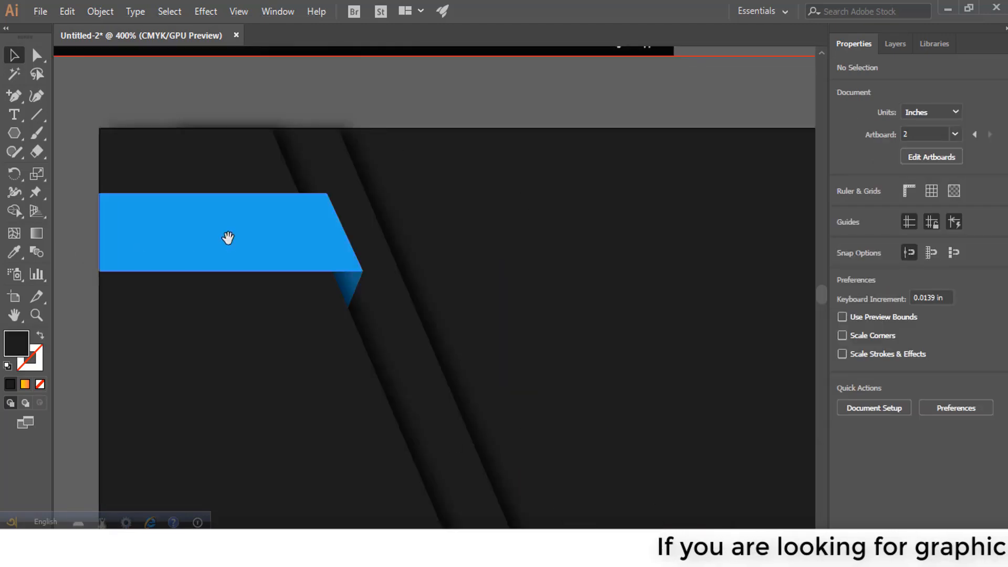
# - Create a 3.5 × 2 in rectangle by entering its exact dimensions
pyautogui.moveTo(227, 234); pyautogui.dragTo(460, 292)
pyautogui.scroll(1, 541, 231)
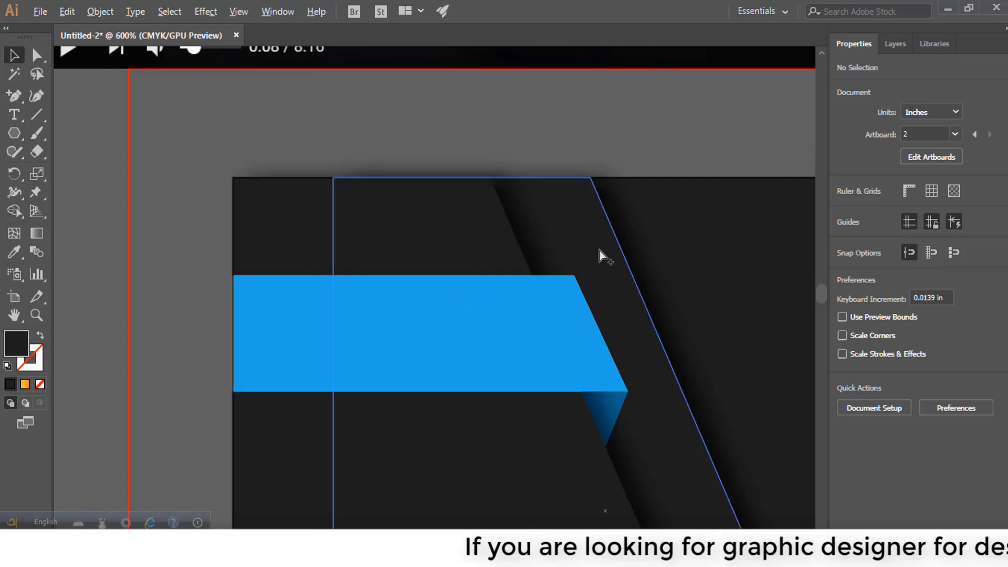
pyautogui.scroll(-1, 600, 254)
pyautogui.moveTo(531, 218); pyautogui.dragTo(496, 213)
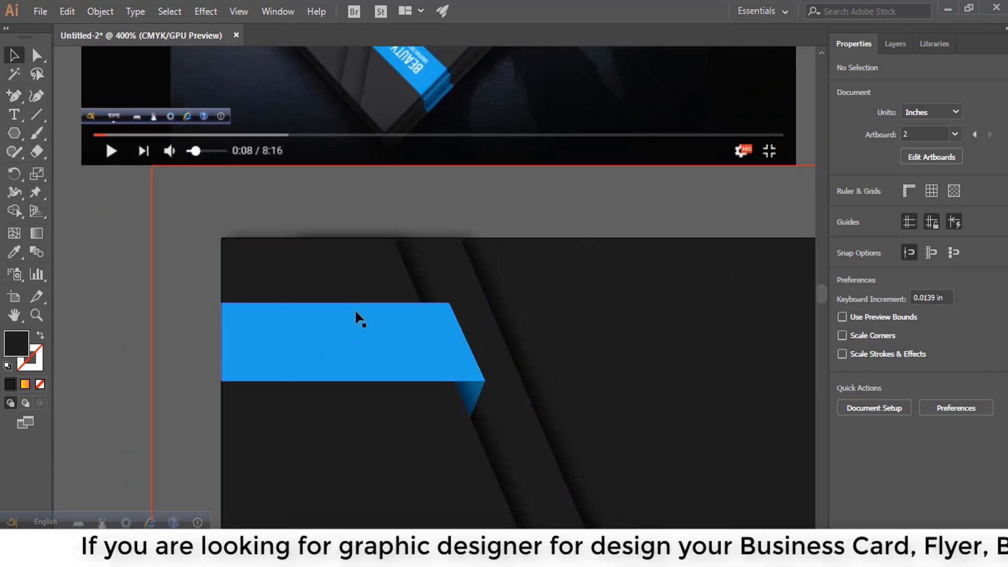
pyautogui.scroll(-1, 439, 418)
pyautogui.scroll(7, 465, 176)
pyautogui.scroll(-10, 553, 261)
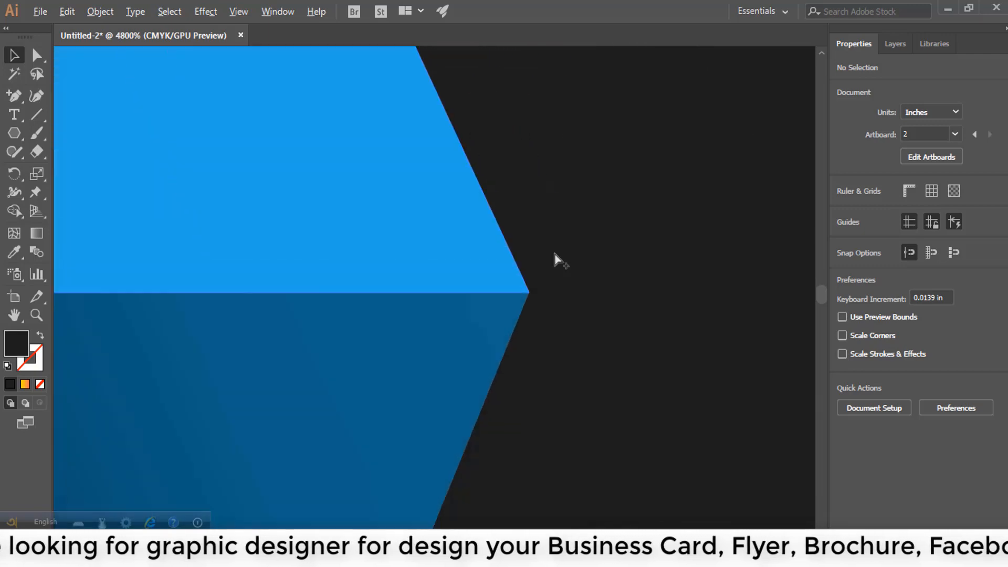
pyautogui.scroll(4, 491, 333)
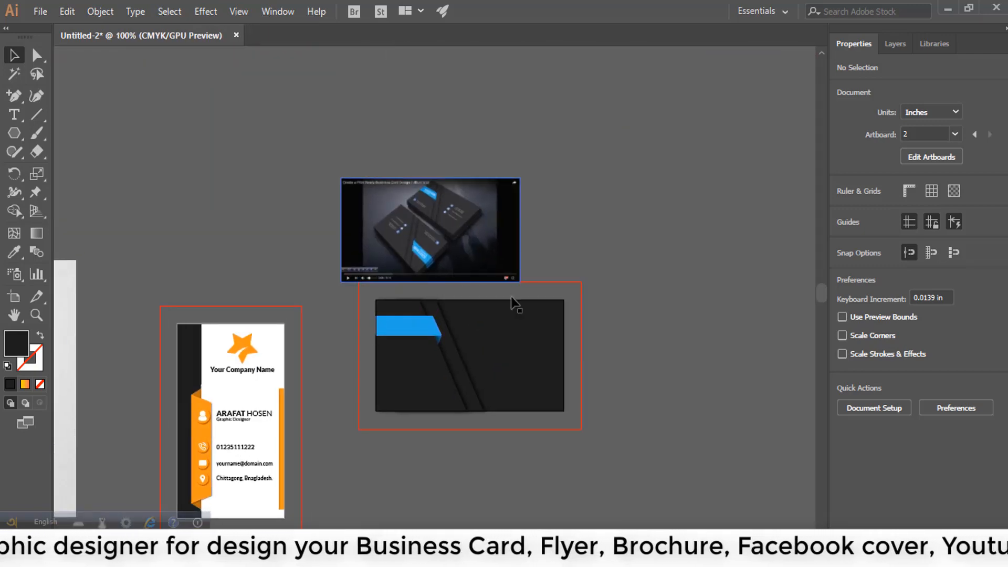
pyautogui.scroll(-2, 490, 333)
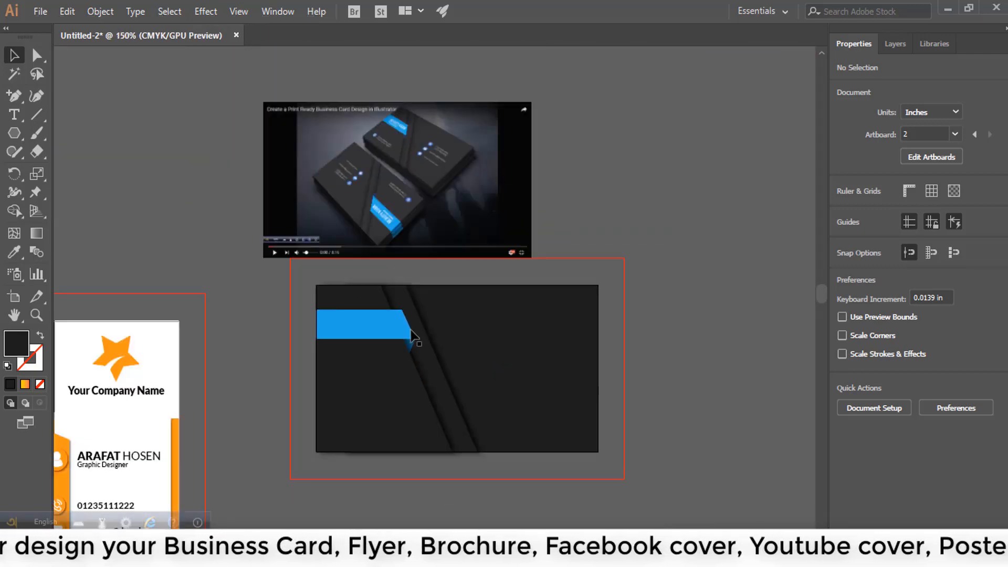
pyautogui.moveTo(14, 141); pyautogui.dragTo(84, 131)
pyautogui.click(705, 315)
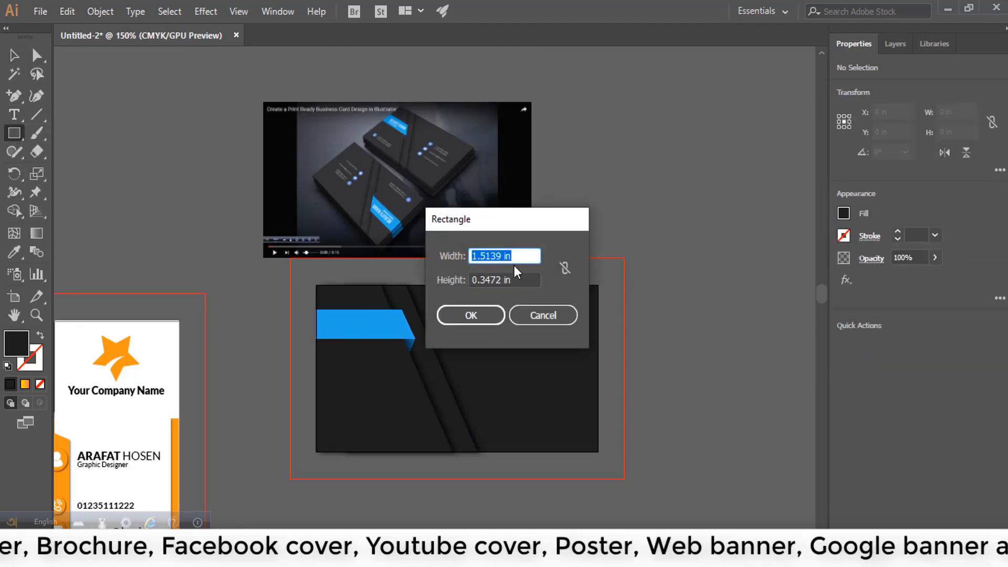
pyautogui.write('3.5')
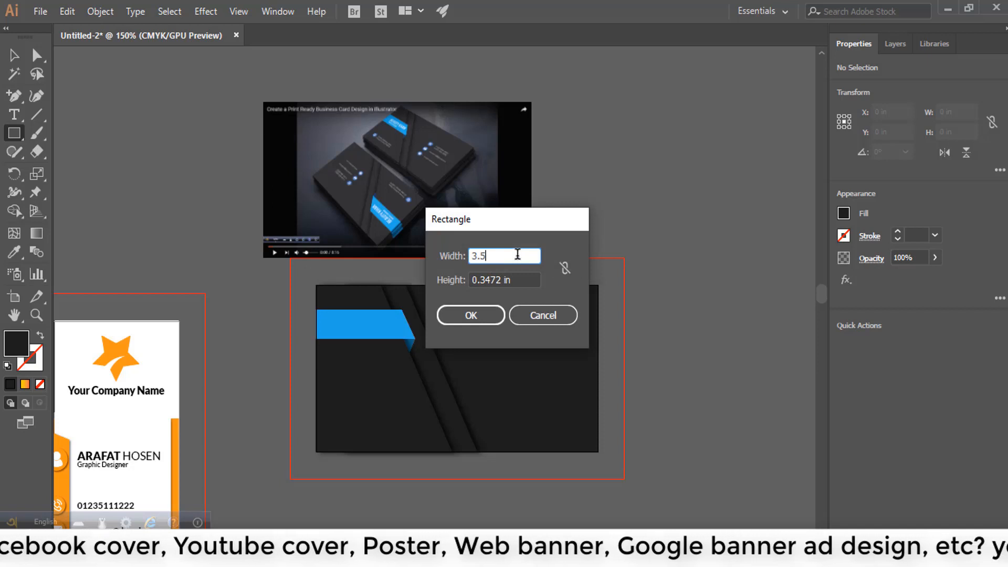
pyautogui.press('Tab')
pyautogui.write('2')
pyautogui.press('Return')
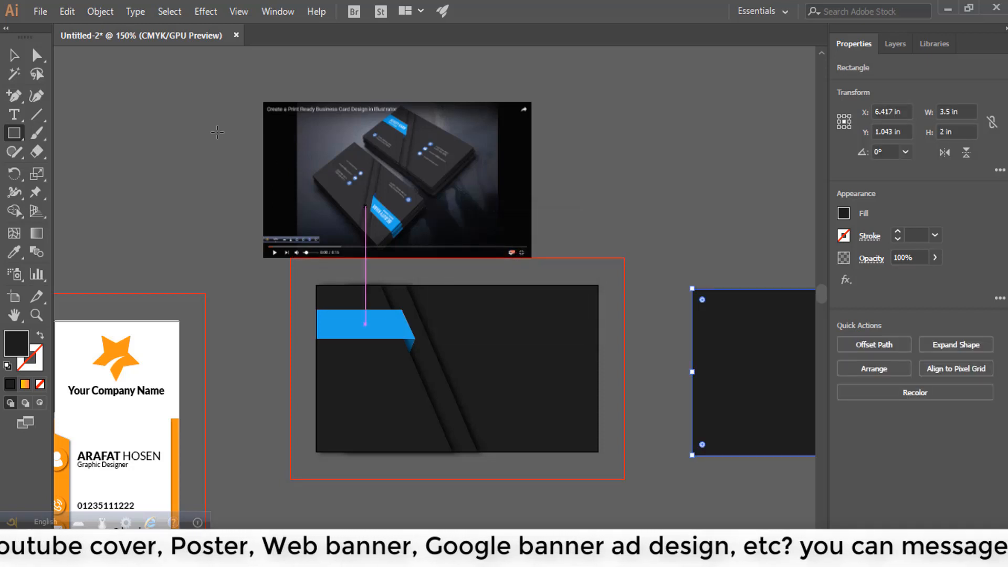
# - Move the new rectangle exactly over the dark card
pyautogui.press('v')
pyautogui.click(673, 232)
pyautogui.moveTo(747, 358); pyautogui.dragTo(370, 347)
pyautogui.click(699, 299)
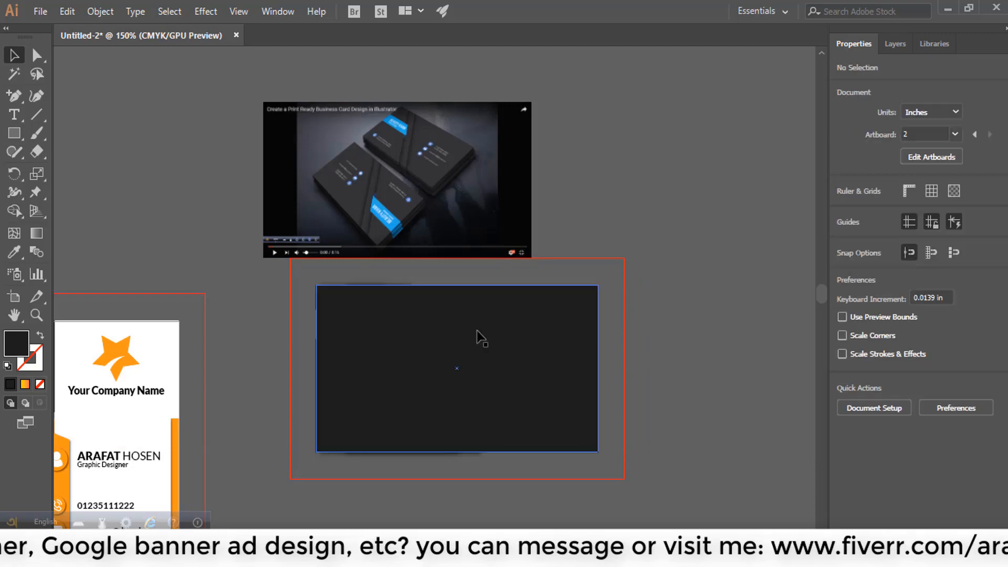
pyautogui.click(657, 327)
# - Select the rectangle with all the card's artwork and make a clipping mask
pyautogui.scroll(4, 623, 355)
pyautogui.scroll(-4, 530, 222)
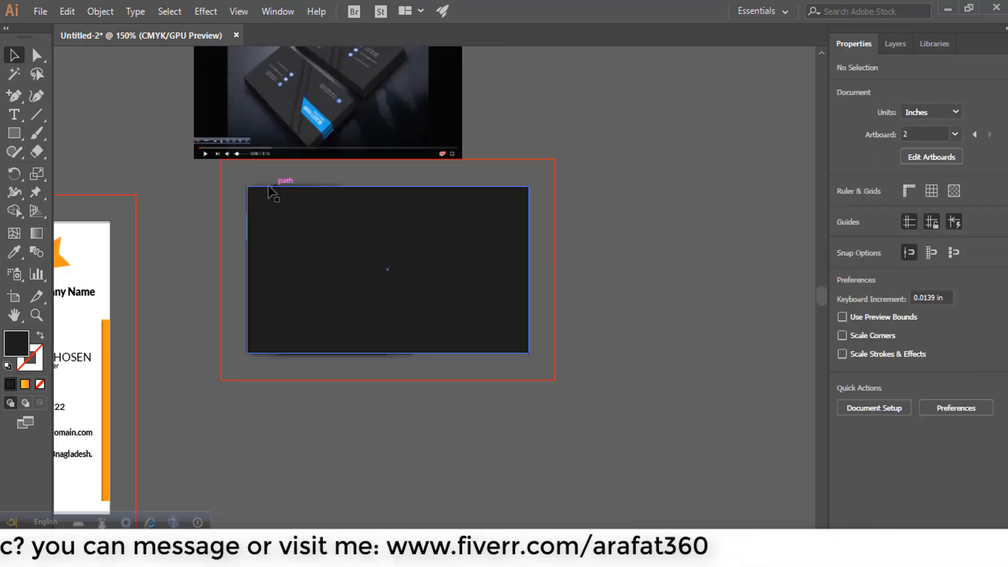
pyautogui.moveTo(270, 181); pyautogui.dragTo(517, 332)
pyautogui.rightClick(482, 305)
pyautogui.click(558, 410)
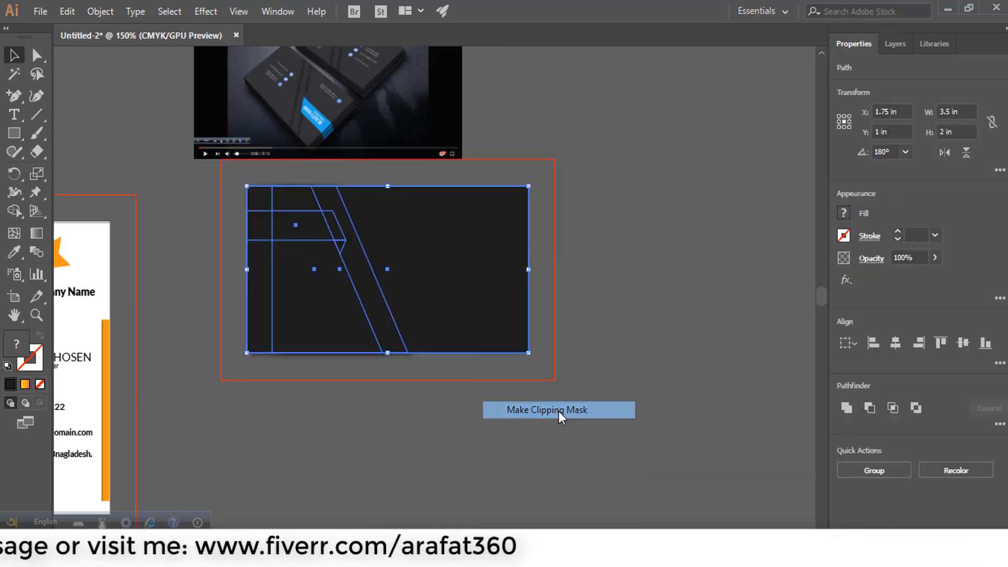
pyautogui.click(623, 323)
pyautogui.scroll(4, 352, 298)
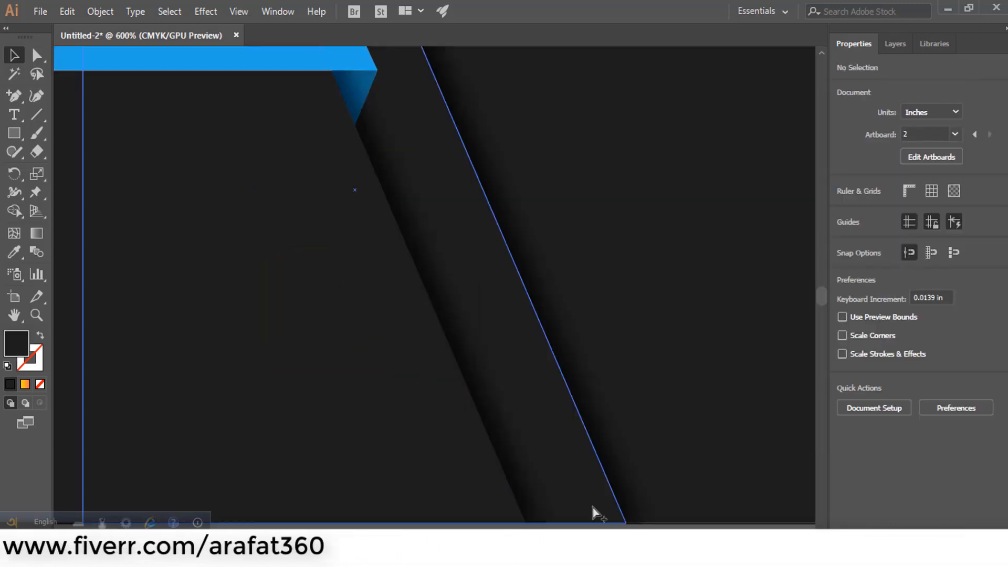
pyautogui.scroll(-2, 447, 216)
pyautogui.scroll(4, 367, 190)
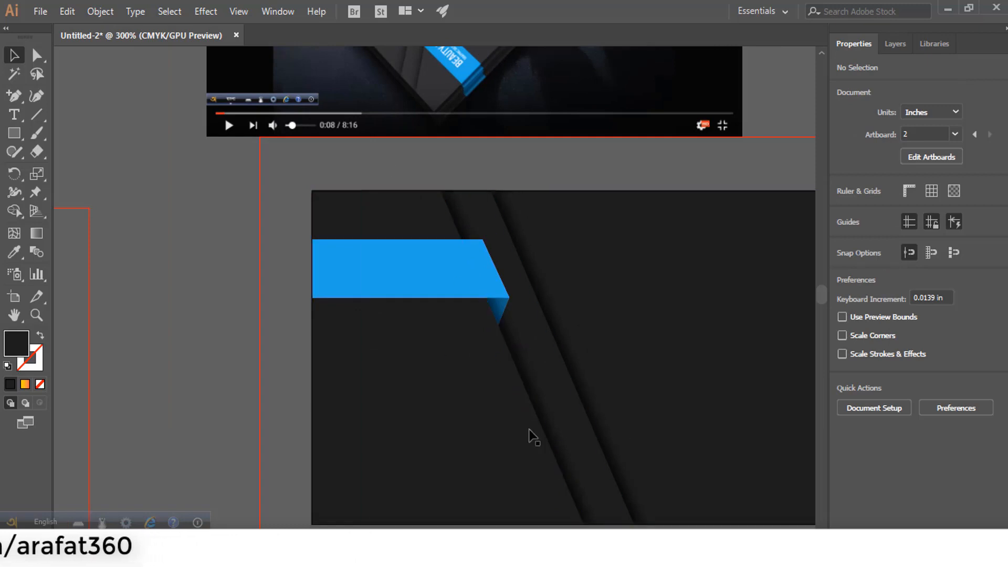
pyautogui.scroll(4, 275, 278)
pyautogui.scroll(4, 464, 188)
pyautogui.scroll(-8, 377, 273)
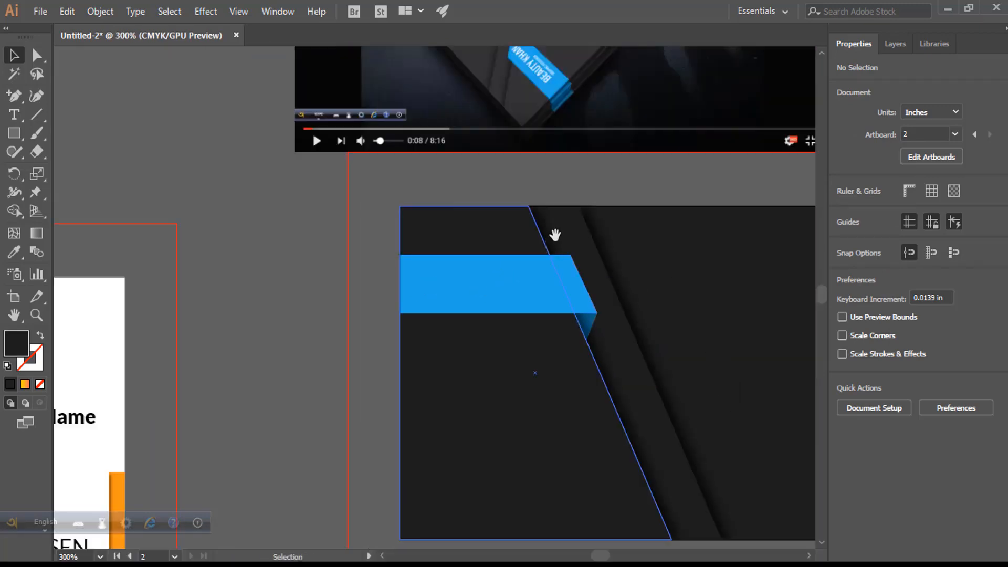
pyautogui.moveTo(556, 234); pyautogui.dragTo(351, 268)
pyautogui.scroll(-1, 457, 212)
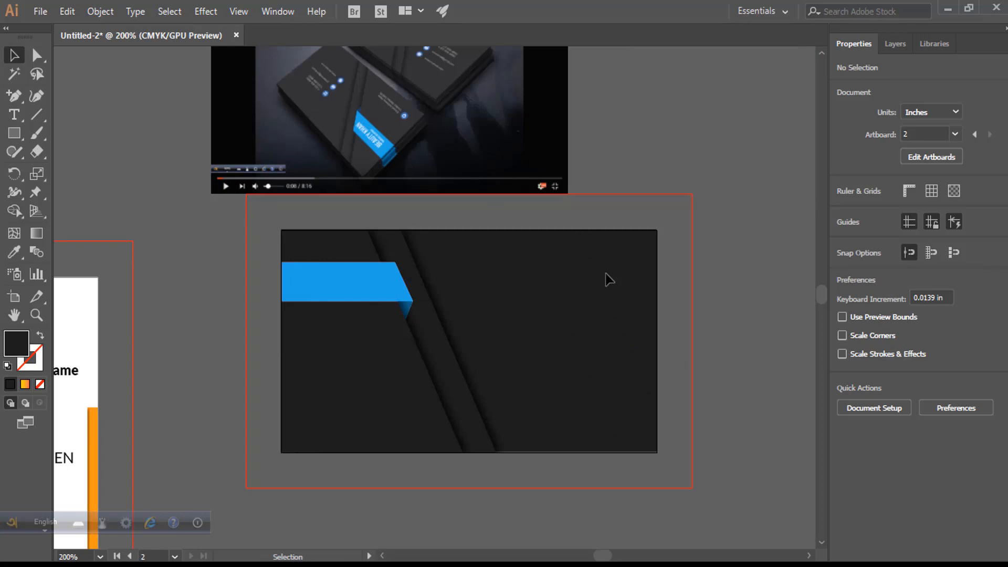
pyautogui.scroll(3, 402, 324)
pyautogui.scroll(-4, 401, 324)
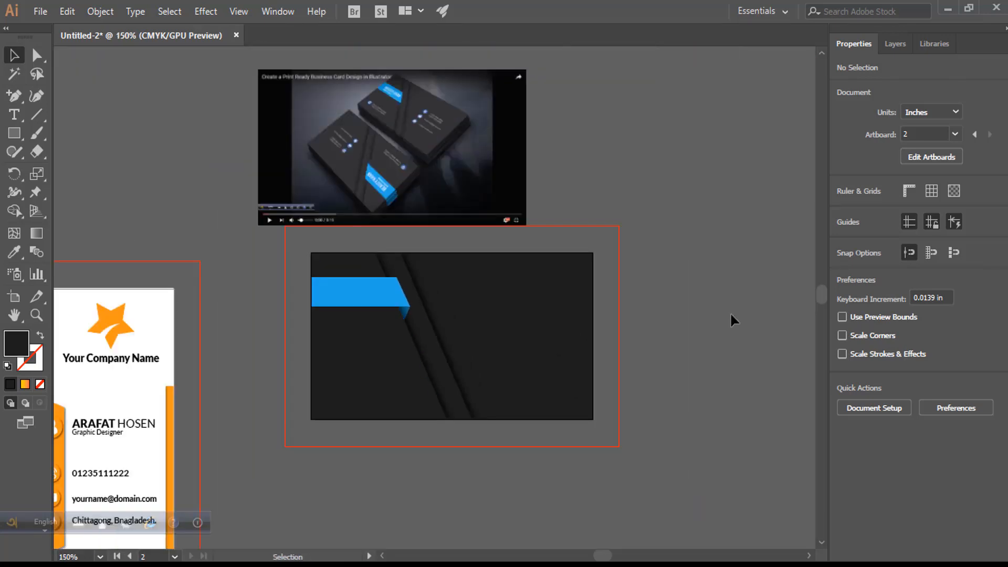
pyautogui.scroll(4, 436, 231)
pyautogui.scroll(-4, 637, 326)
pyautogui.scroll(3, 662, 284)
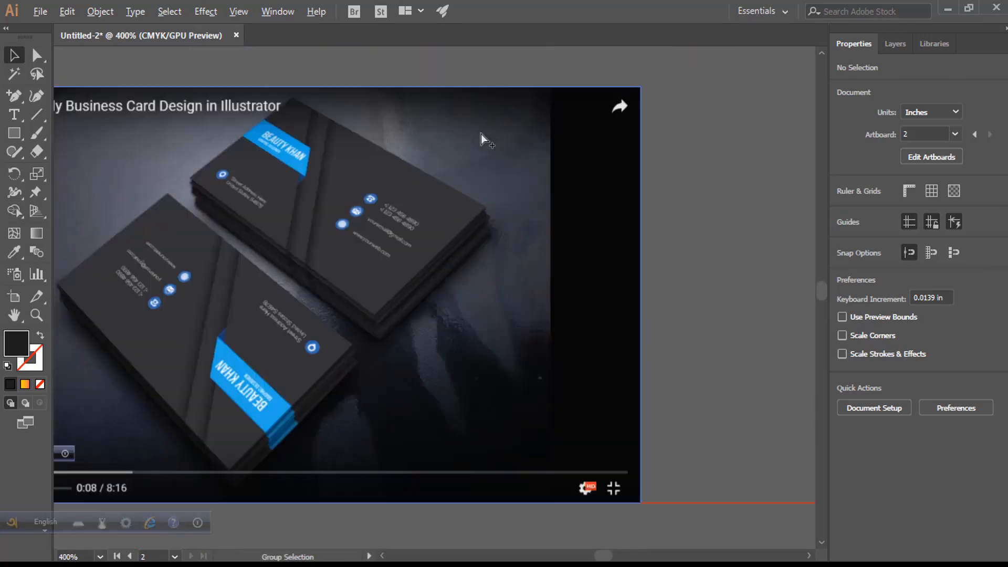
pyautogui.scroll(3, 385, 162)
pyautogui.scroll(-3, 365, 272)
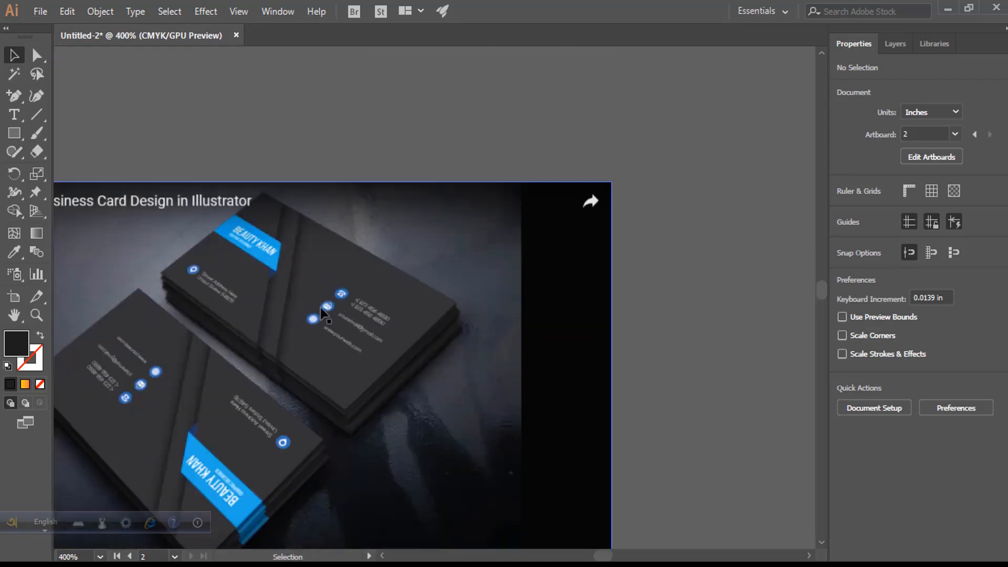
pyautogui.moveTo(217, 278); pyautogui.dragTo(451, 86)
pyautogui.scroll(-1, 288, 299)
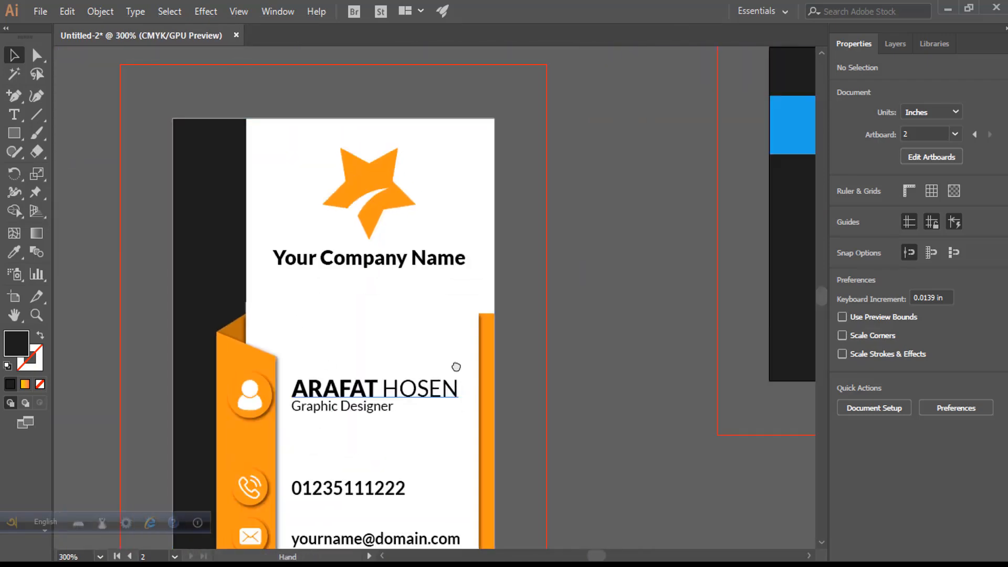
pyautogui.moveTo(455, 418); pyautogui.dragTo(356, 295)
pyautogui.scroll(-1, 400, 287)
pyautogui.scroll(-1, 522, 270)
pyautogui.moveTo(522, 270); pyautogui.dragTo(453, 362)
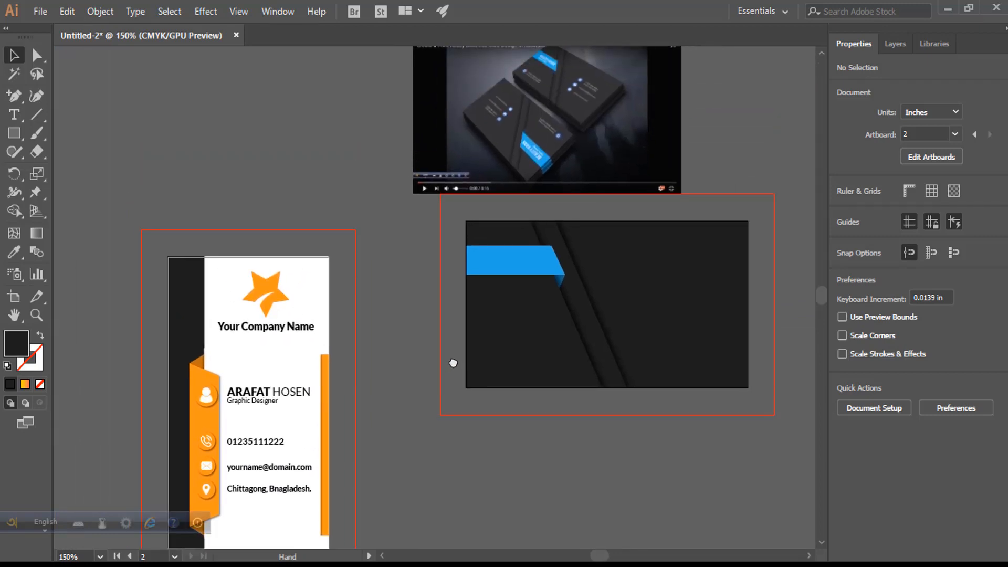
pyautogui.moveTo(453, 363); pyautogui.dragTo(455, 363)
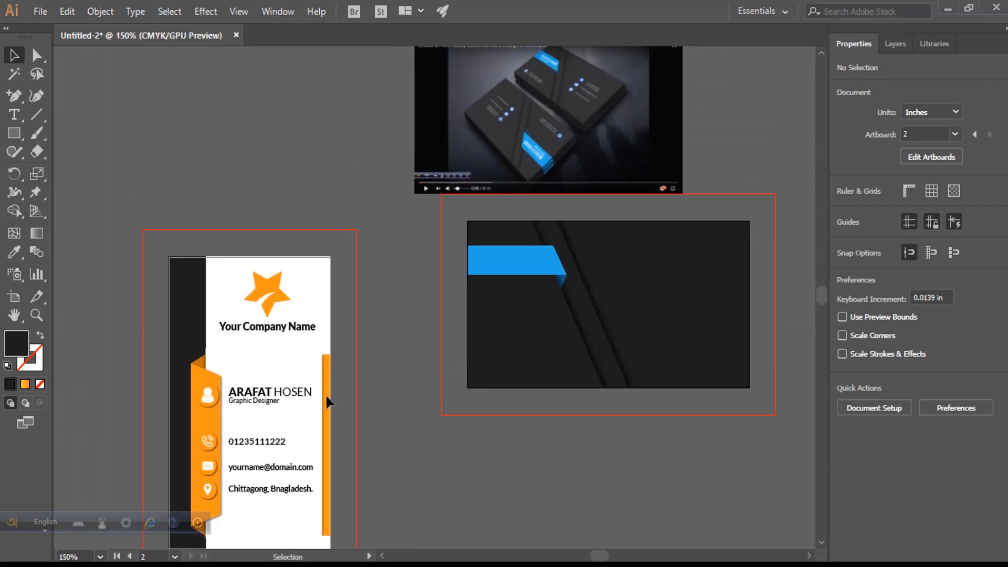
# - Copy the contact icon group from the orange card onto the dark card
pyautogui.click(211, 395)
pyautogui.click(415, 383)
pyautogui.click(206, 393)
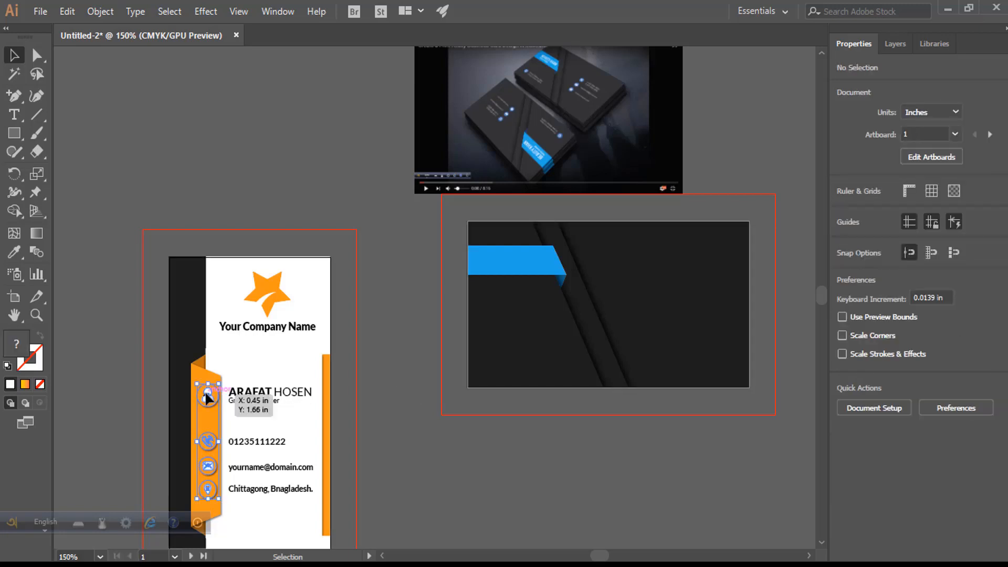
pyautogui.moveTo(606, 277); pyautogui.dragTo(641, 255)
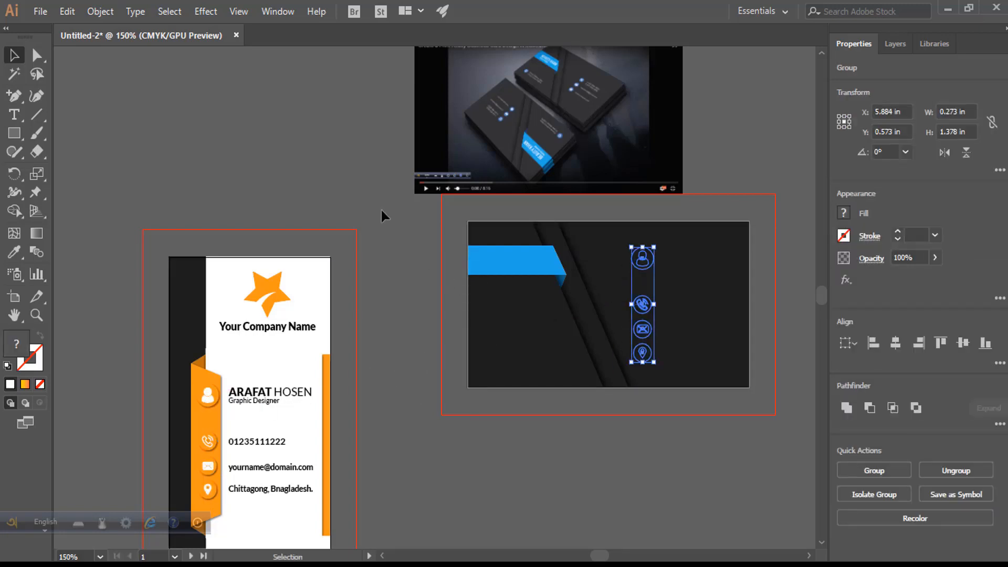
pyautogui.click(600, 243)
pyautogui.moveTo(207, 398); pyautogui.dragTo(645, 267)
# - Bring the copied icons in front of the dark card with Arrange > Bring to Front
pyautogui.rightClick(645, 267)
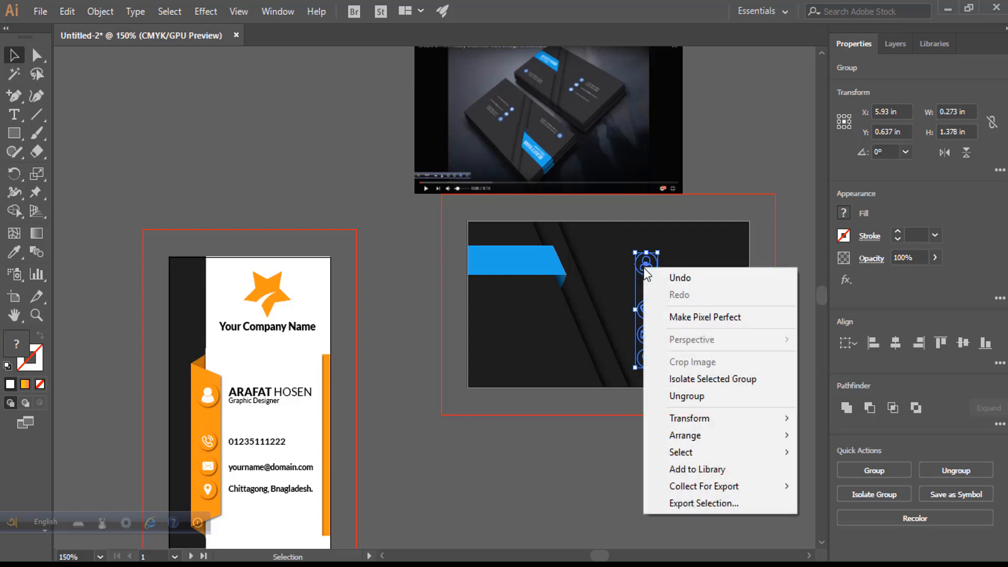
pyautogui.moveTo(735, 435)
pyautogui.click(859, 436)
pyautogui.click(696, 431)
pyautogui.scroll(3, 698, 305)
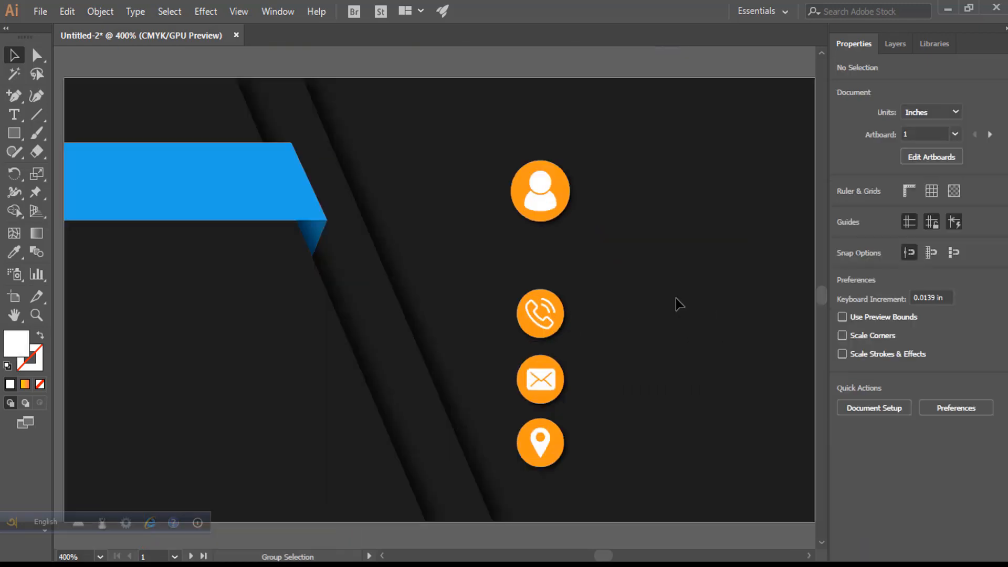
# - Recolour the person, phone, envelope and location circles with the strip's blue using the Eyedropper
pyautogui.click(569, 196)
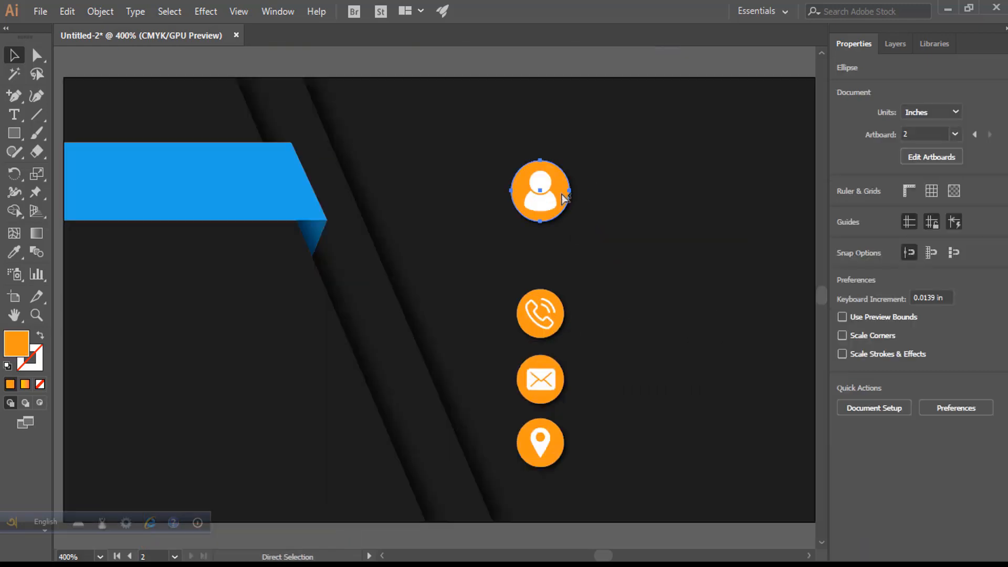
pyautogui.keyDown('shift'); pyautogui.click(561, 327); pyautogui.keyUp('shift')
pyautogui.keyDown('shift'); pyautogui.click(541, 403); pyautogui.keyUp('shift')
pyautogui.keyDown('shift'); pyautogui.click(560, 457); pyautogui.keyUp('shift')
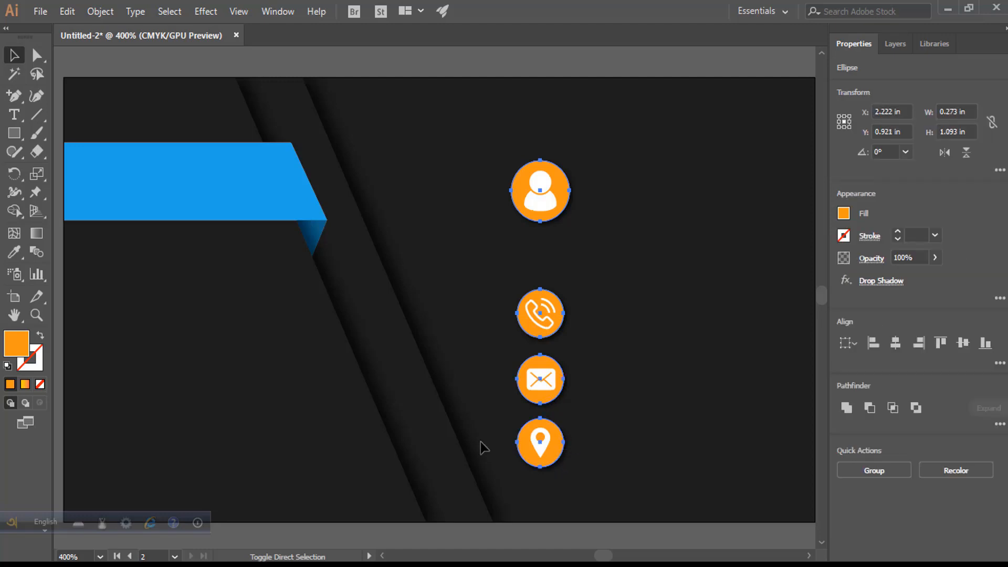
pyautogui.press('i')
pyautogui.click(152, 196)
# - Select the recoloured blue icon group
pyautogui.click(18, 56)
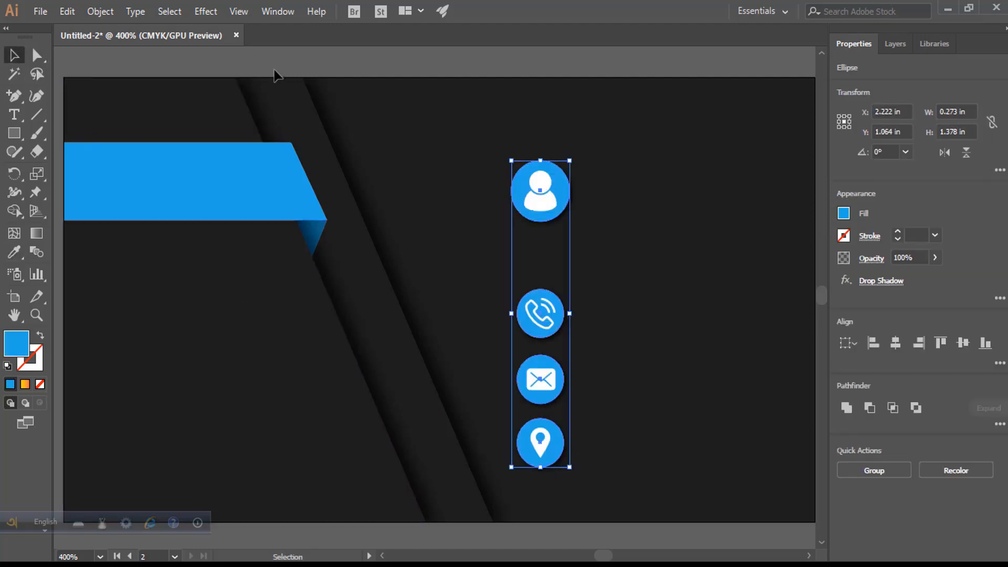
pyautogui.click(275, 73)
pyautogui.scroll(-1, 486, 199)
pyautogui.scroll(1, 543, 244)
pyautogui.scroll(-1, 535, 238)
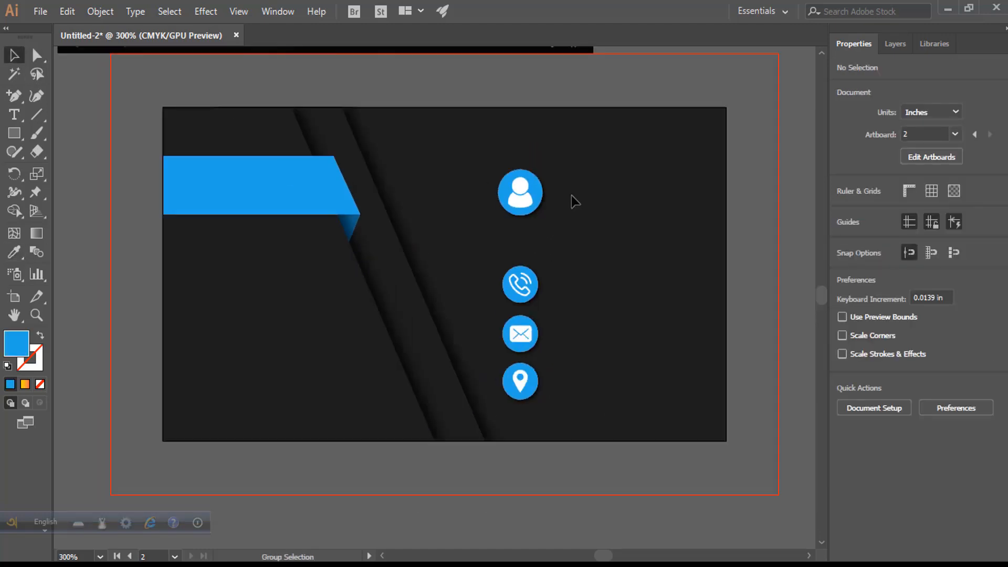
pyautogui.click(524, 190)
# - Ungroup the contact icons and move the person icon off to the right edge
pyautogui.rightClick(525, 191)
pyautogui.click(629, 329)
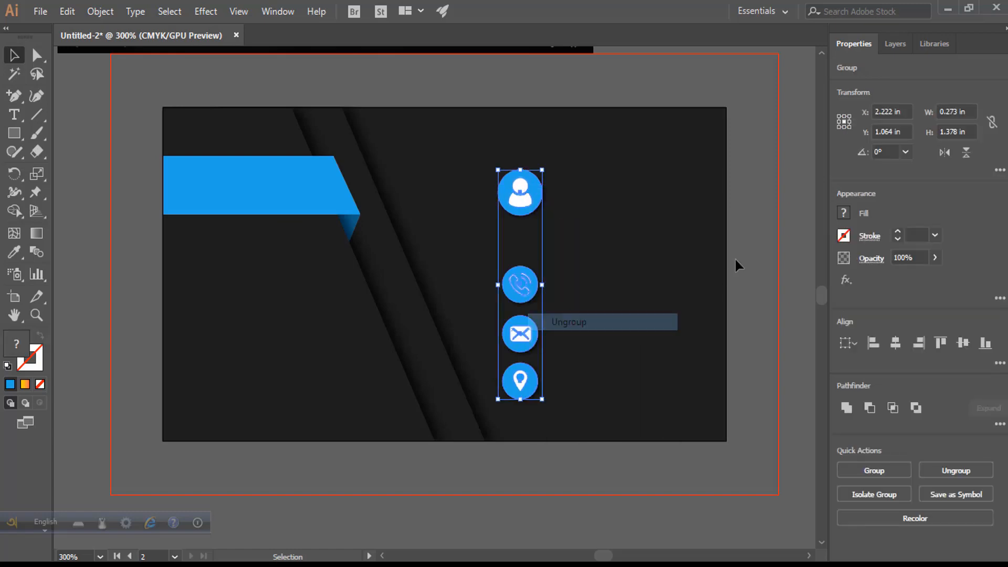
pyautogui.click(735, 257)
pyautogui.moveTo(530, 192); pyautogui.dragTo(800, 122)
pyautogui.click(626, 300)
# - Move the phone, envelope and location icons up about 0.4 in
pyautogui.click(520, 284)
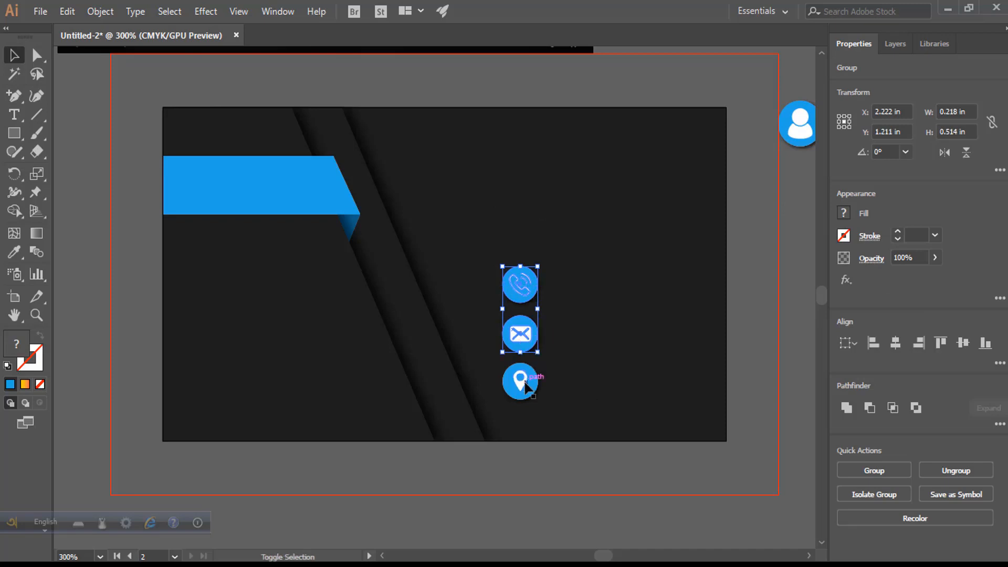
pyautogui.doubleClick(527, 359)
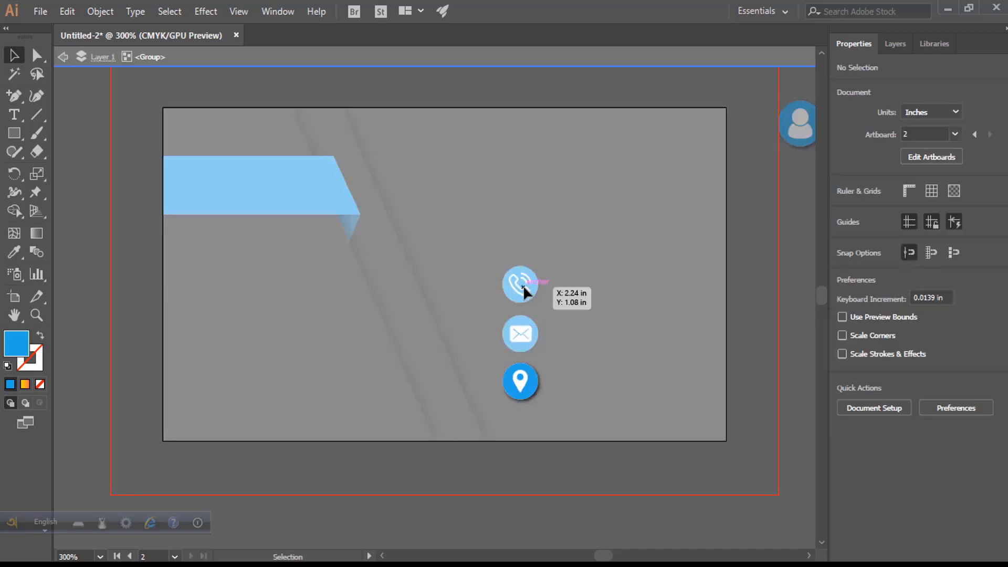
pyautogui.doubleClick(741, 280)
pyautogui.click(519, 379)
pyautogui.keyDown('shift'); pyautogui.click(521, 334); pyautogui.keyUp('shift')
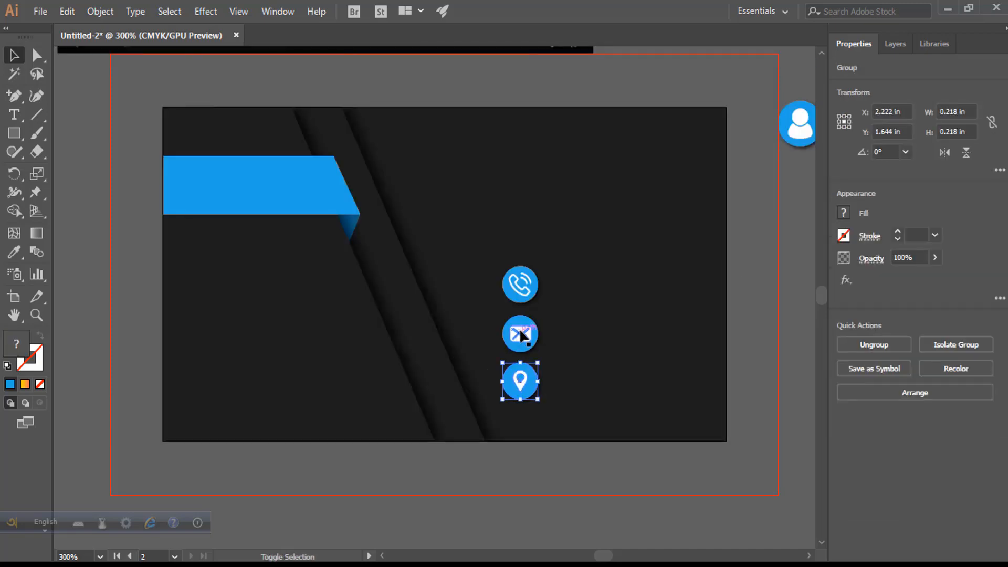
pyautogui.moveTo(525, 286); pyautogui.dragTo(525, 220)
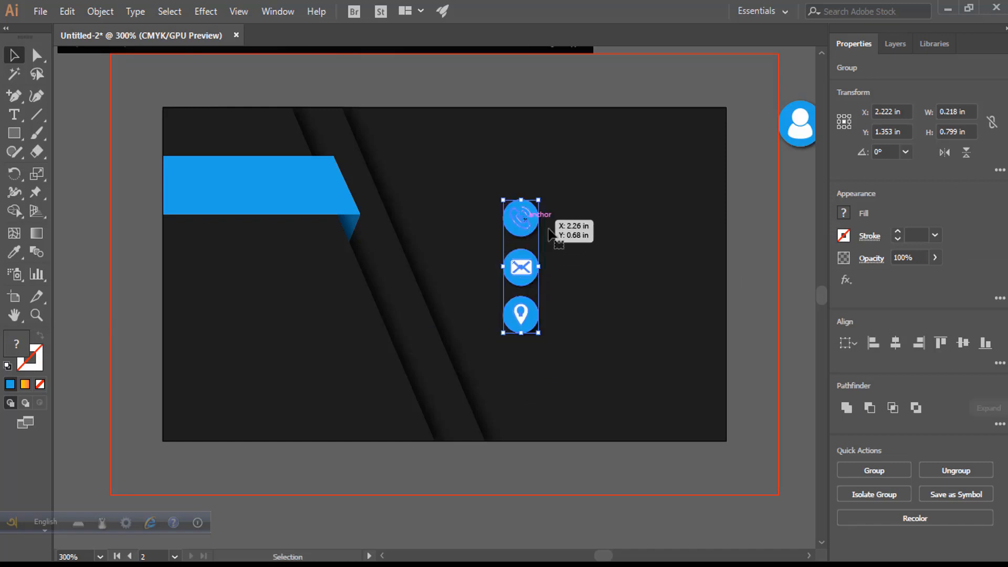
# - Shift the three-icon group slightly left and enlarge it into an evenly spaced column
pyautogui.scroll(-2, 644, 210)
pyautogui.moveTo(623, 162); pyautogui.dragTo(633, 292)
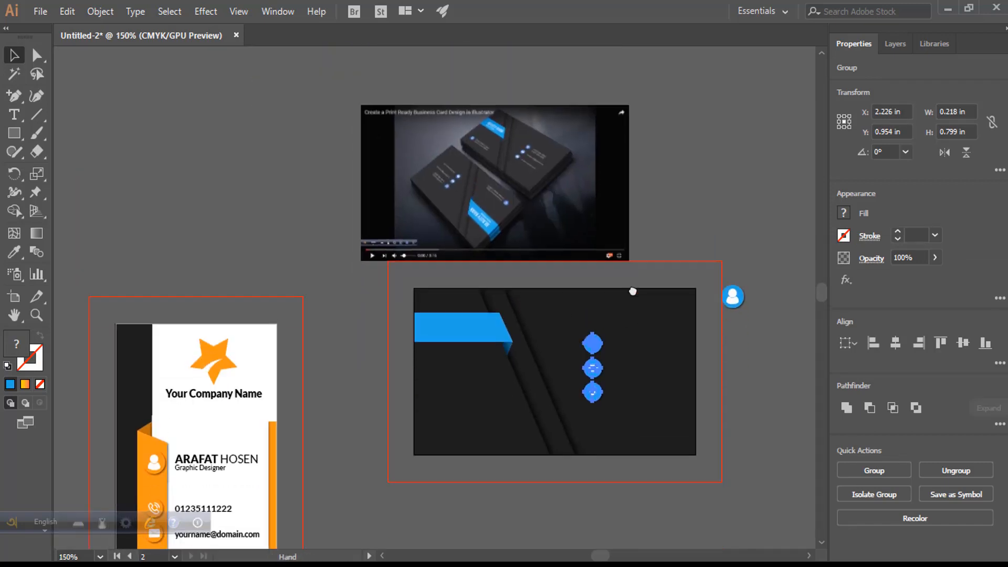
pyautogui.scroll(2, 601, 357)
pyautogui.scroll(-2, 600, 358)
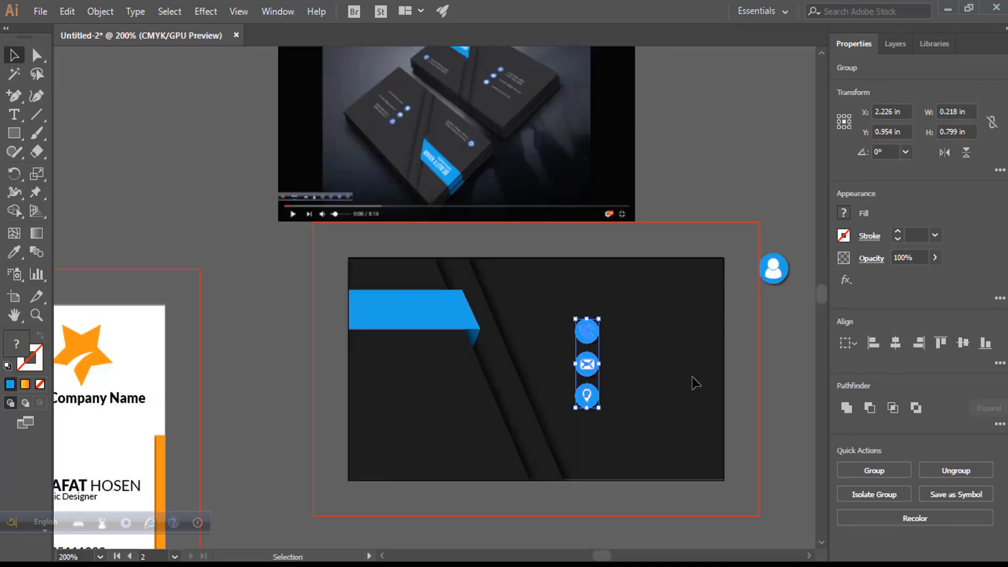
pyautogui.moveTo(591, 368); pyautogui.dragTo(607, 434)
pyautogui.click(683, 396)
pyautogui.click(783, 358)
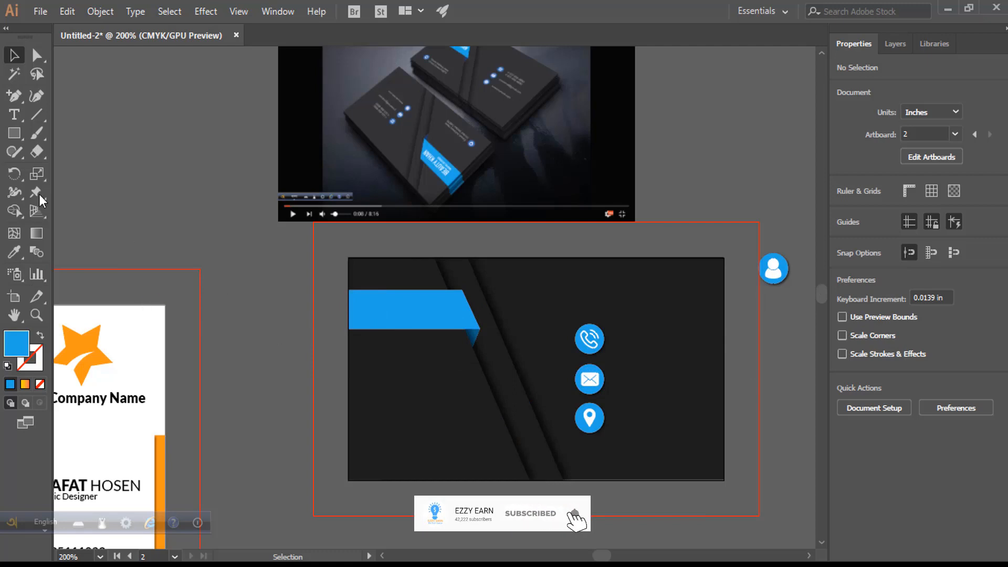
pyautogui.click(14, 115)
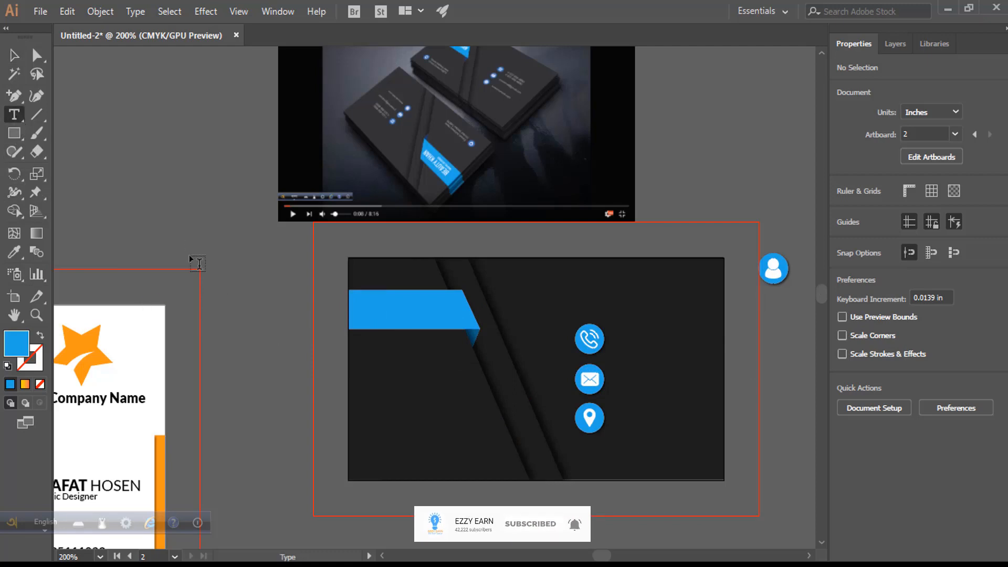
# - Delete a stray empty text object left by a wrong keyboard input language
pyautogui.click(267, 334)
pyautogui.write('ীূ')
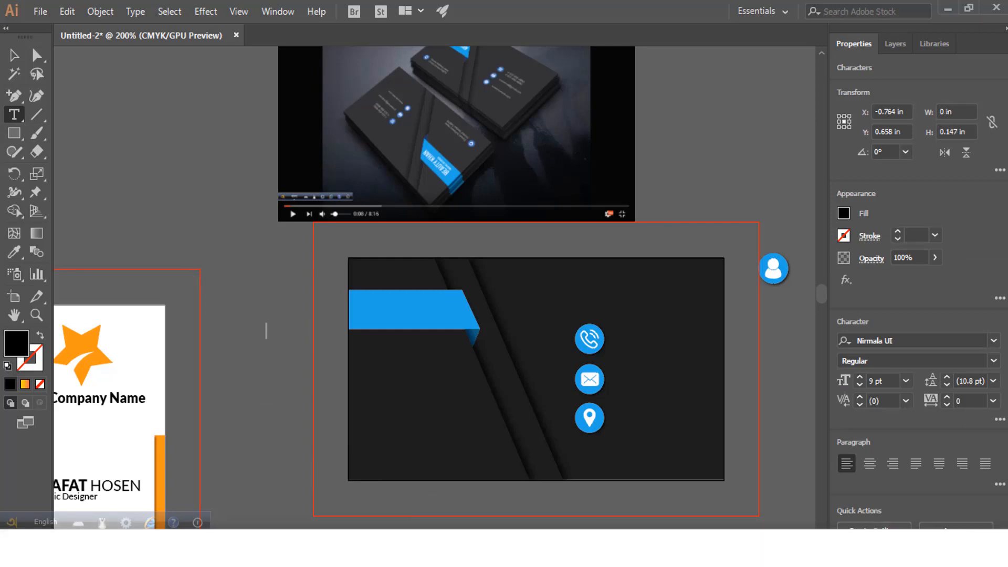
pyautogui.press('super+space')
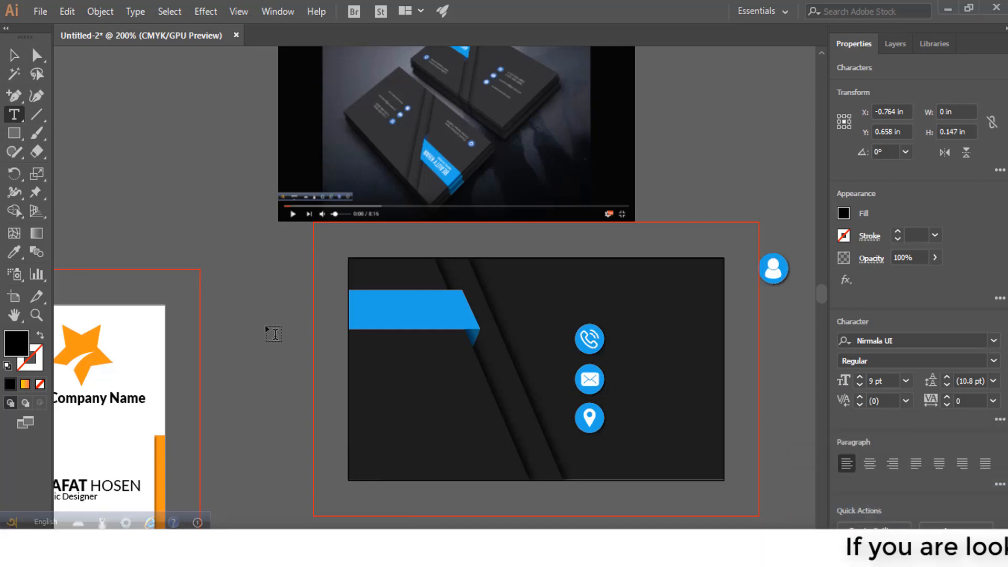
pyautogui.click(273, 336)
pyautogui.press('g')
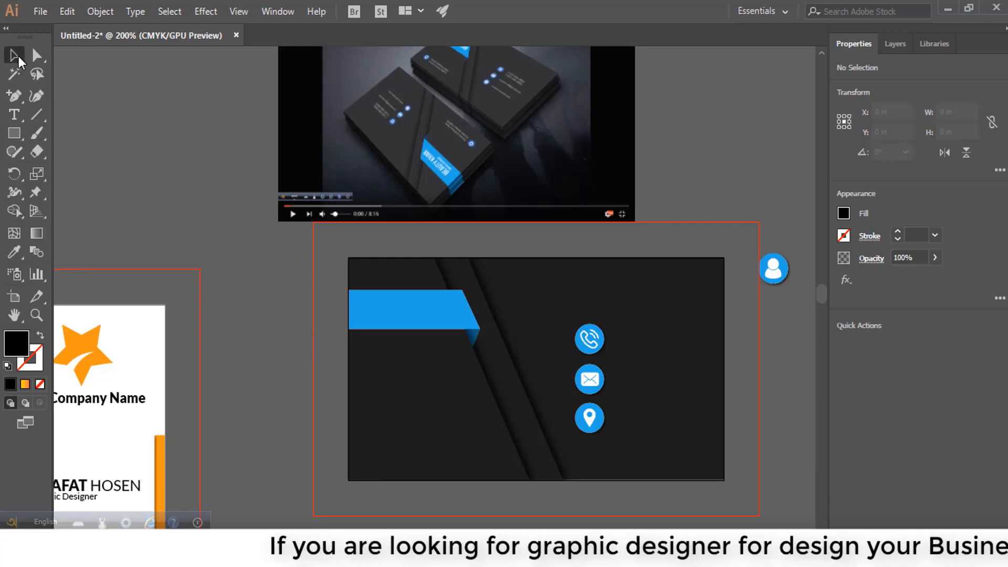
pyautogui.click(17, 58)
pyautogui.click(269, 334)
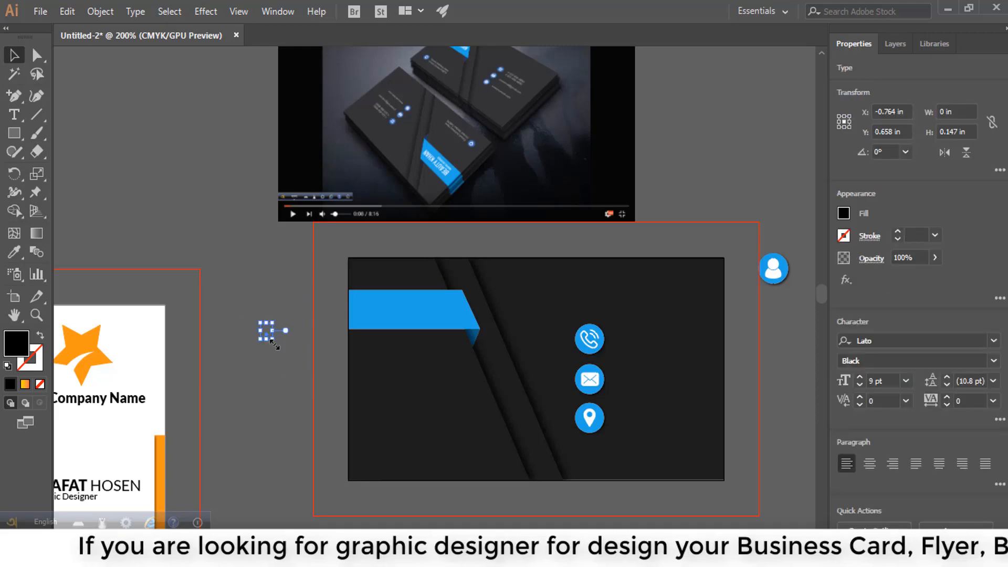
pyautogui.press('Delete')
# - Type the cardholder's full name in capitals as new text left of the card
pyautogui.click(14, 115)
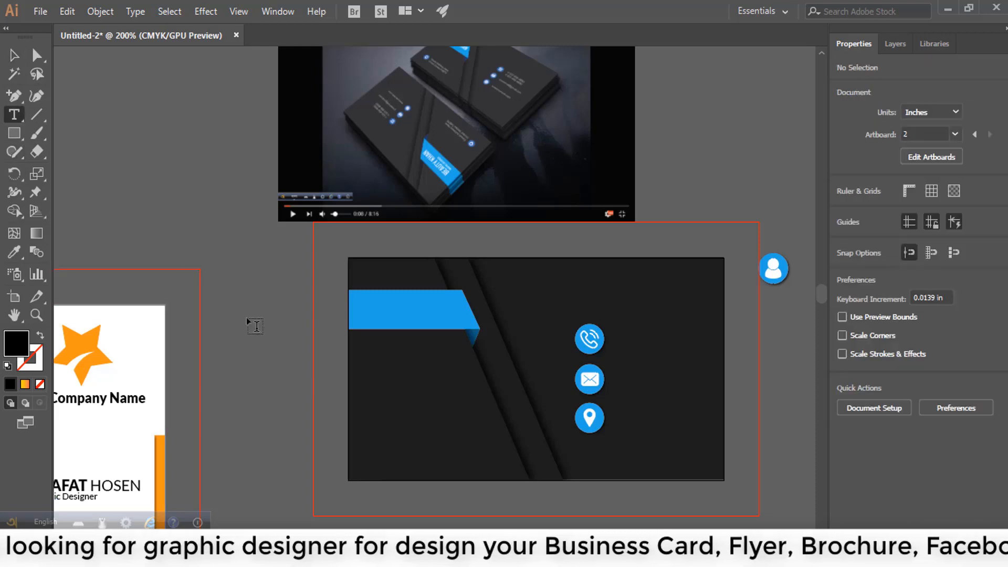
pyautogui.click(247, 317)
pyautogui.press('BackSpace')
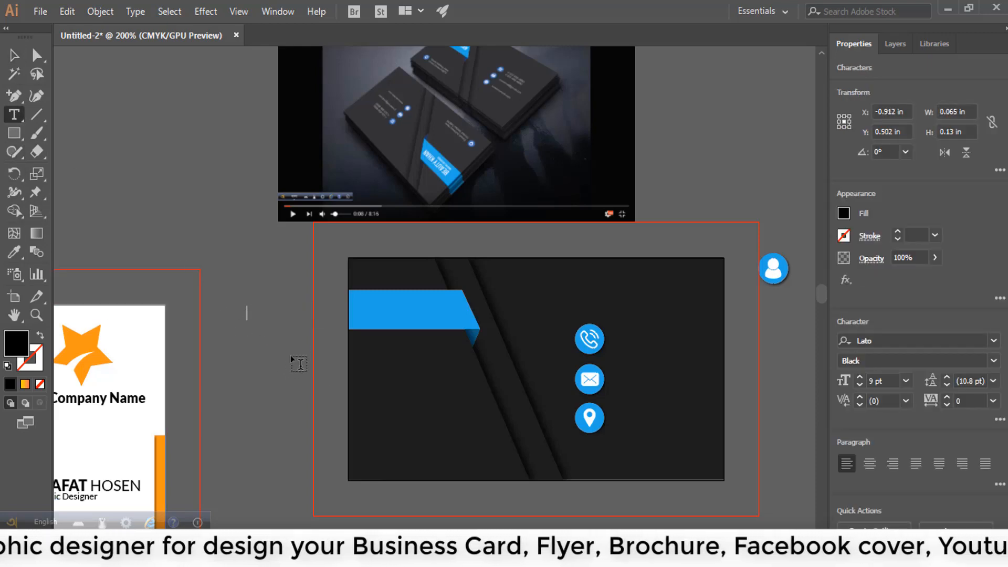
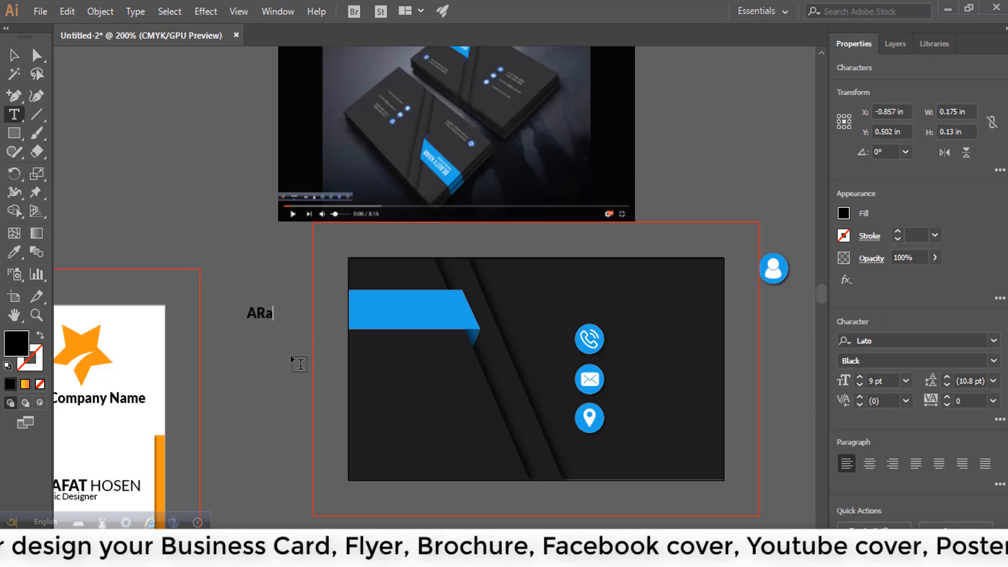
pyautogui.press('BackSpace')
pyautogui.press('BackSpace')
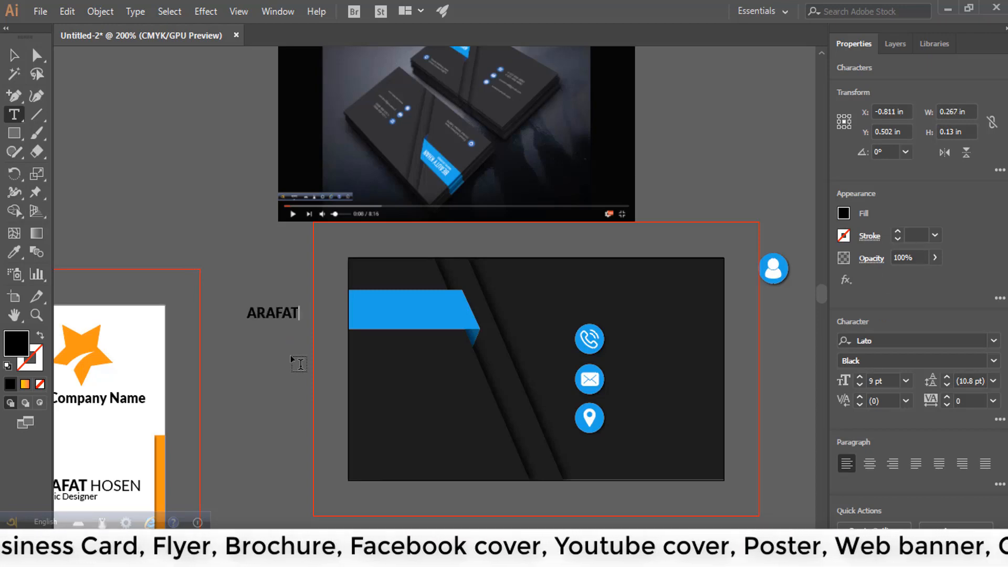
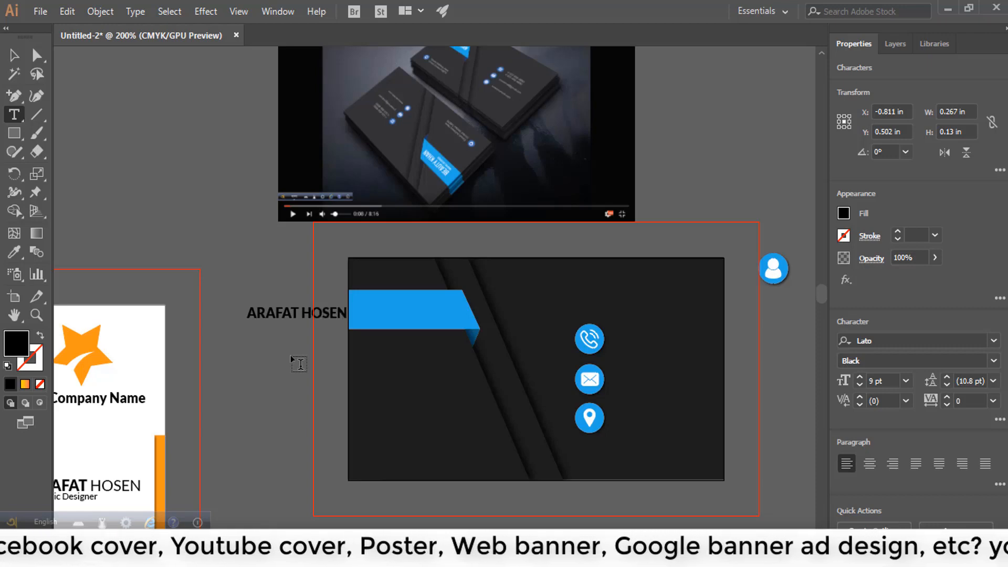
# - Fill the name text white and set the surname to Regular weight
pyautogui.doubleClick(317, 313)
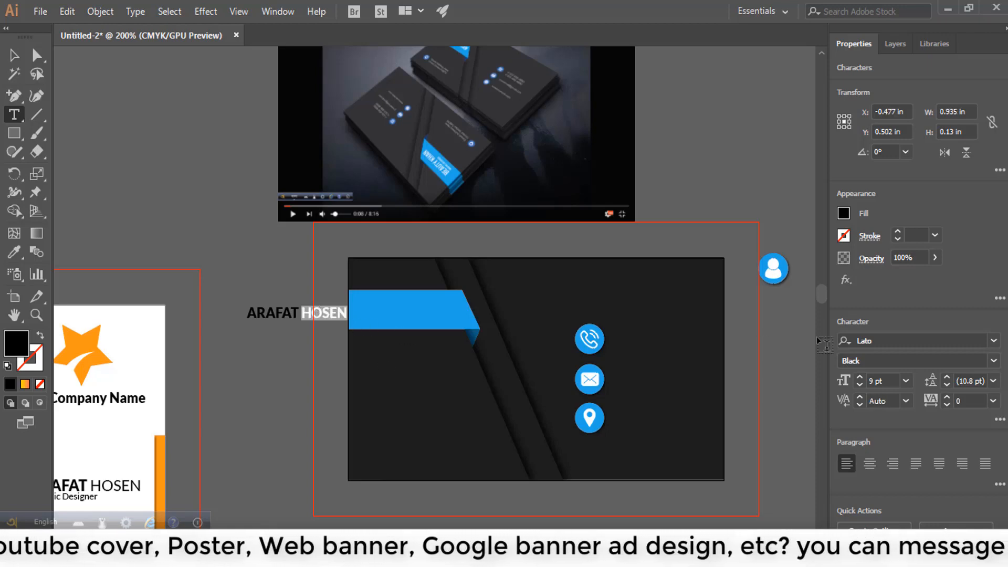
pyautogui.hotkey('ctrl', 'a')
pyautogui.click(843, 213)
pyautogui.click(701, 347)
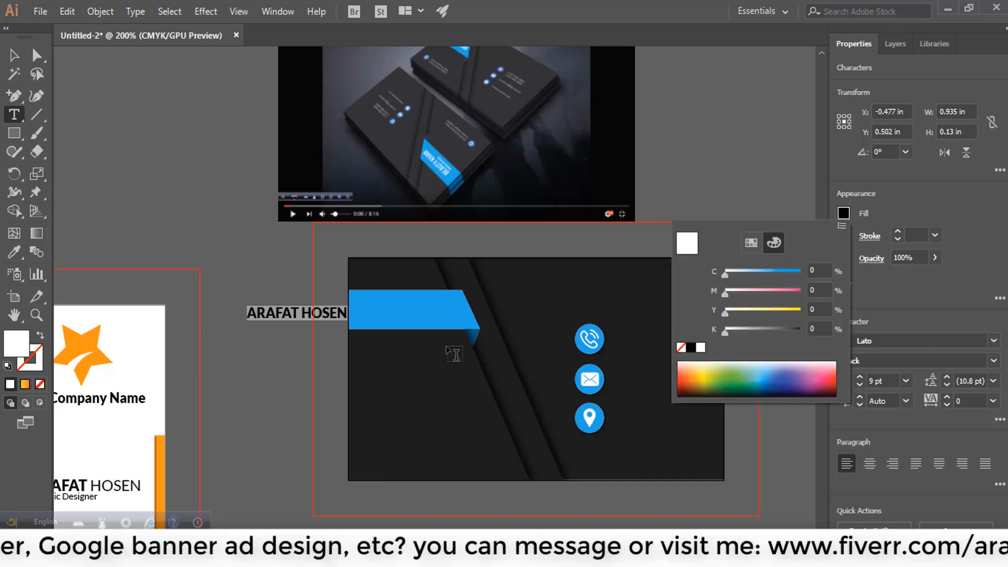
pyautogui.moveTo(301, 313); pyautogui.dragTo(373, 310)
pyautogui.click(995, 361)
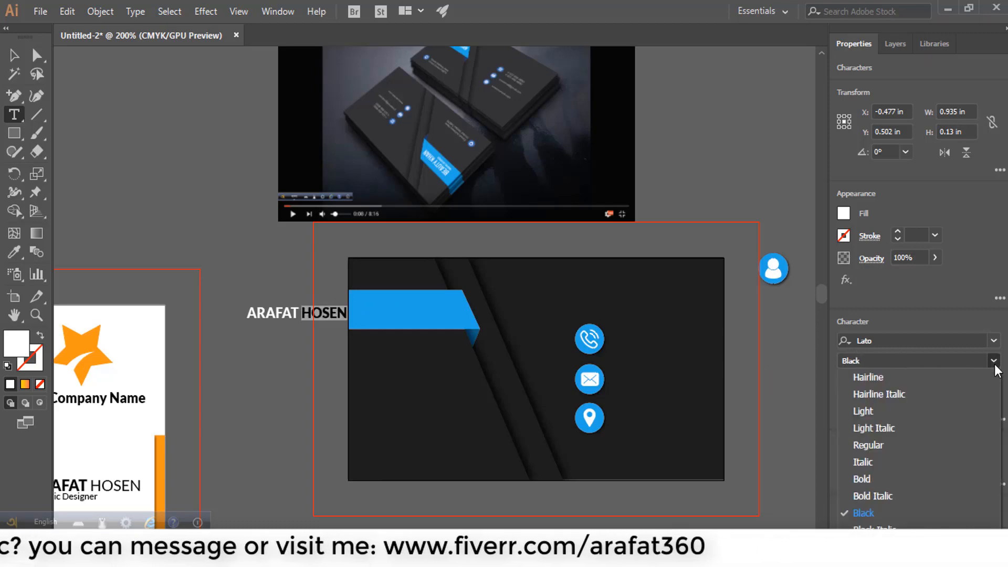
pyautogui.click(918, 448)
pyautogui.click(11, 51)
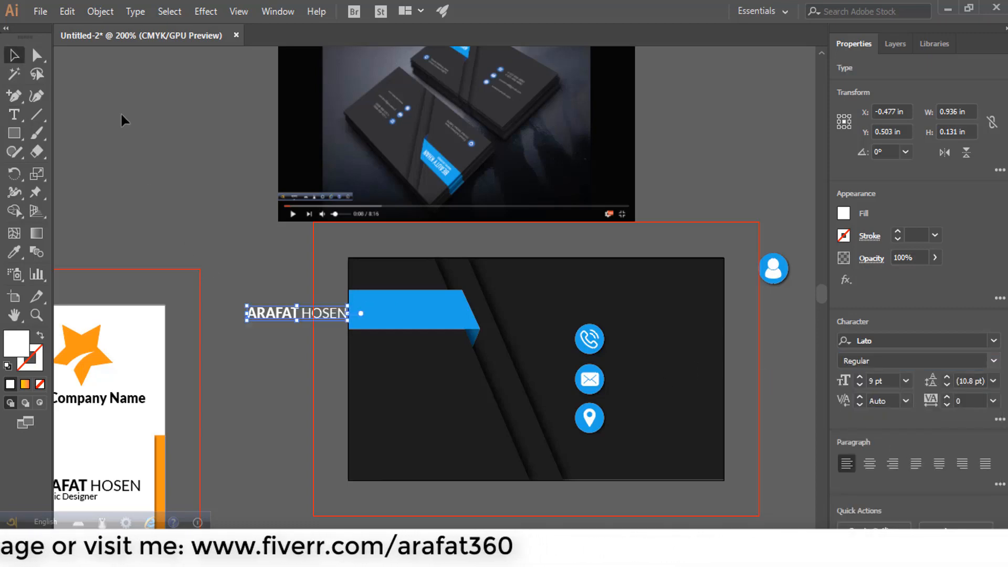
pyautogui.click(122, 113)
# - Move the name onto the blue strip and set it to Black weight
pyautogui.moveTo(422, 308); pyautogui.dragTo(241, 298)
pyautogui.scroll(2, 421, 309)
pyautogui.scroll(2, 411, 313)
pyautogui.tripleClick(457, 298)
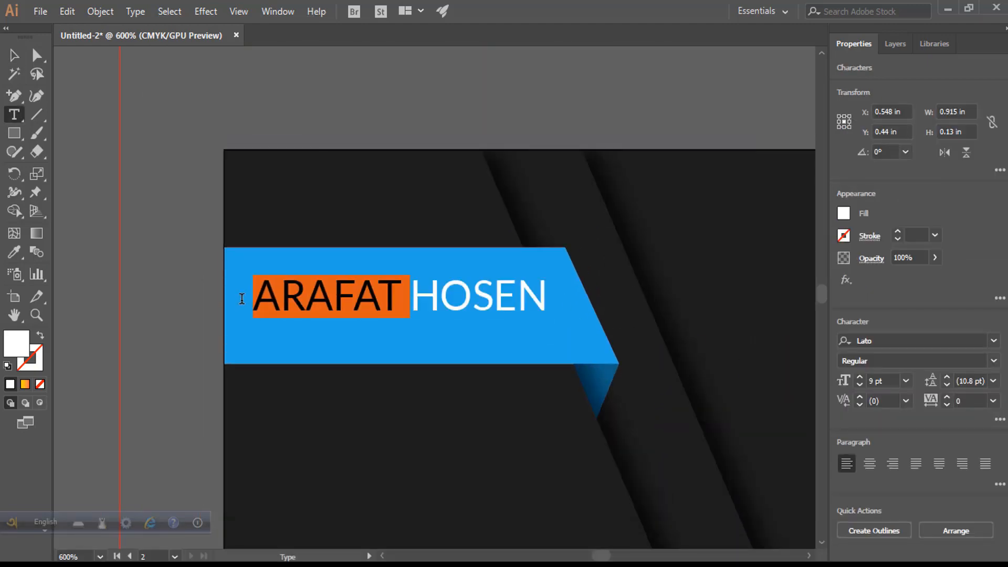
pyautogui.click(983, 362)
pyautogui.click(929, 513)
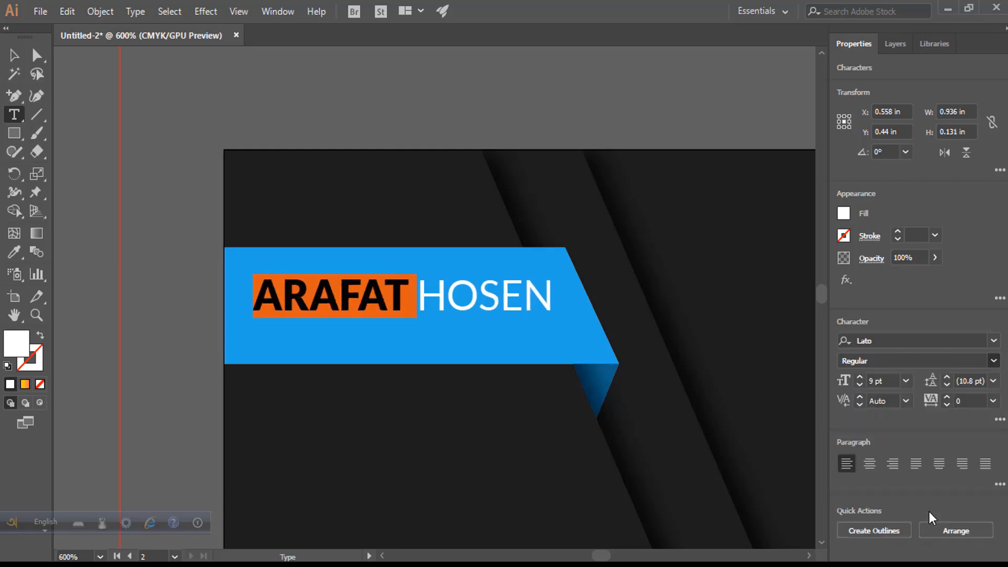
pyautogui.click(14, 56)
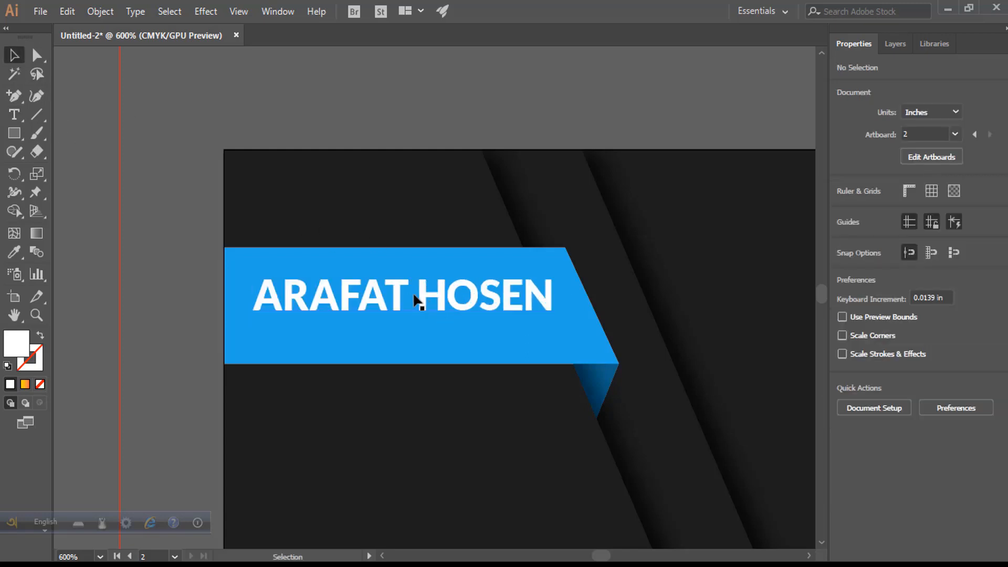
# - Add a space between the names, keeping the first name Black and the surname Regular
pyautogui.doubleClick(416, 300)
pyautogui.click(421, 292)
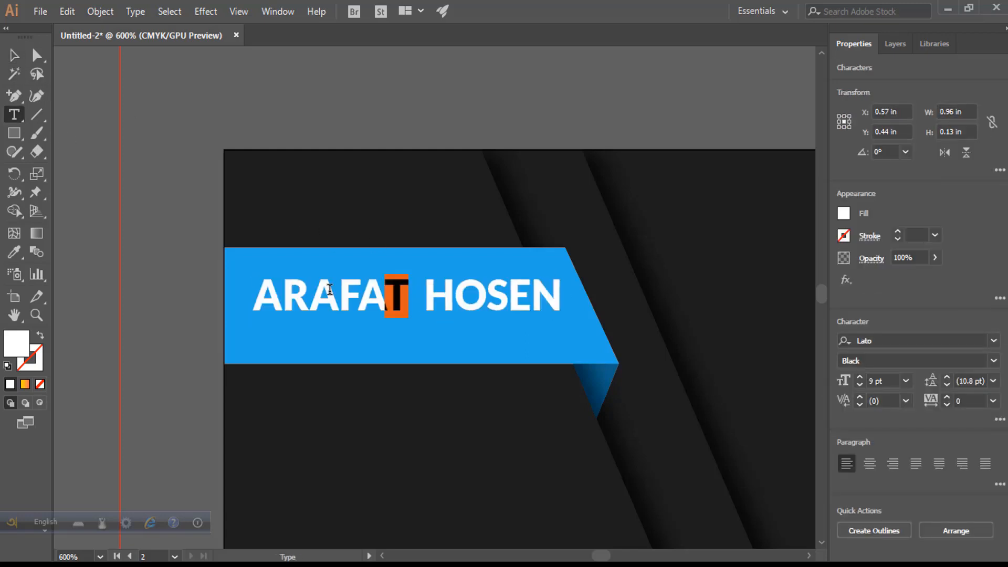
pyautogui.moveTo(329, 289); pyautogui.dragTo(253, 294)
pyautogui.click(994, 363)
pyautogui.click(946, 511)
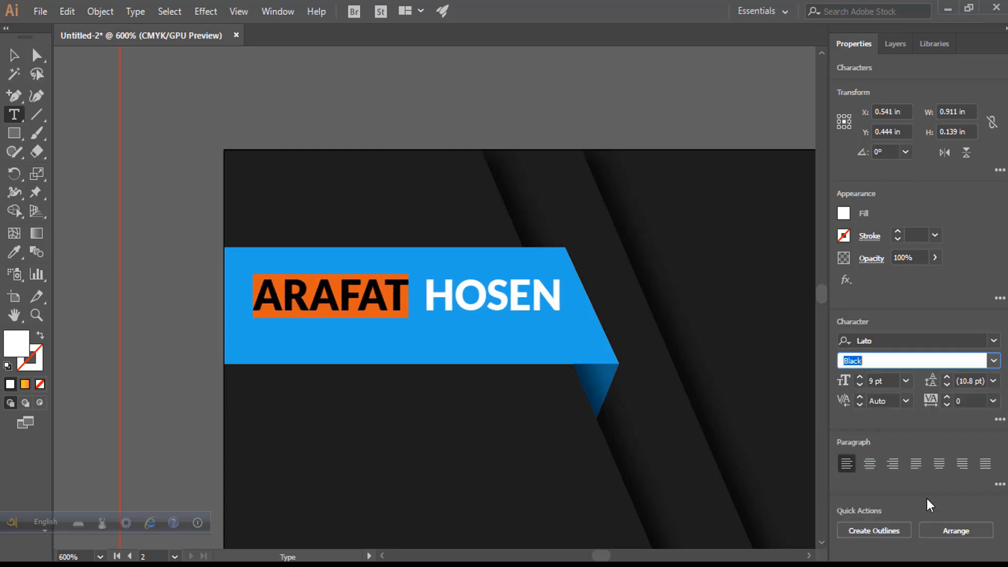
pyautogui.doubleClick(476, 288)
pyautogui.click(997, 361)
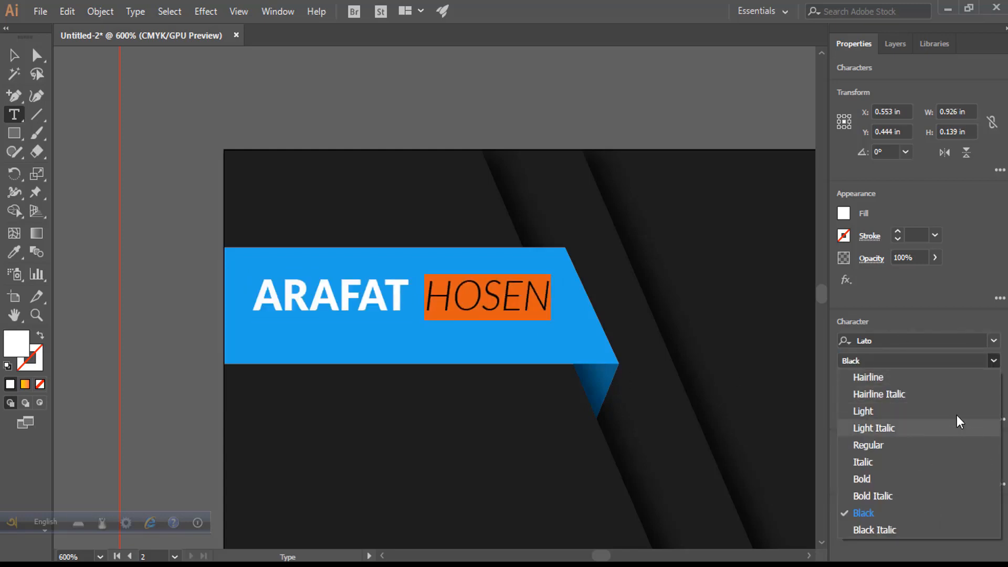
pyautogui.click(957, 441)
# - Place a copy of the name line directly beneath the original on the strip
pyautogui.click(14, 55)
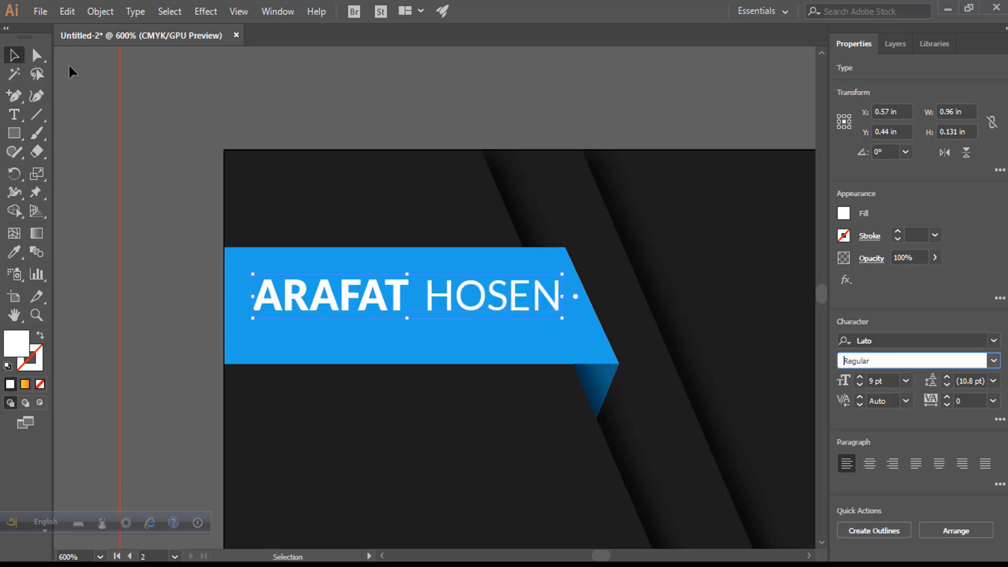
pyautogui.click(472, 252)
pyautogui.click(386, 274)
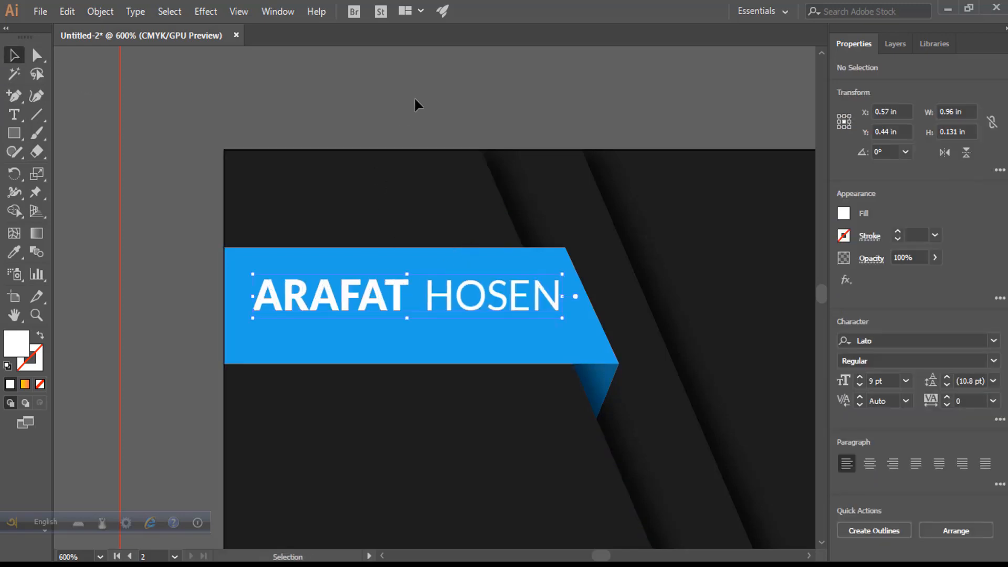
pyautogui.click(415, 96)
pyautogui.moveTo(369, 295); pyautogui.dragTo(376, 336)
pyautogui.click(158, 261)
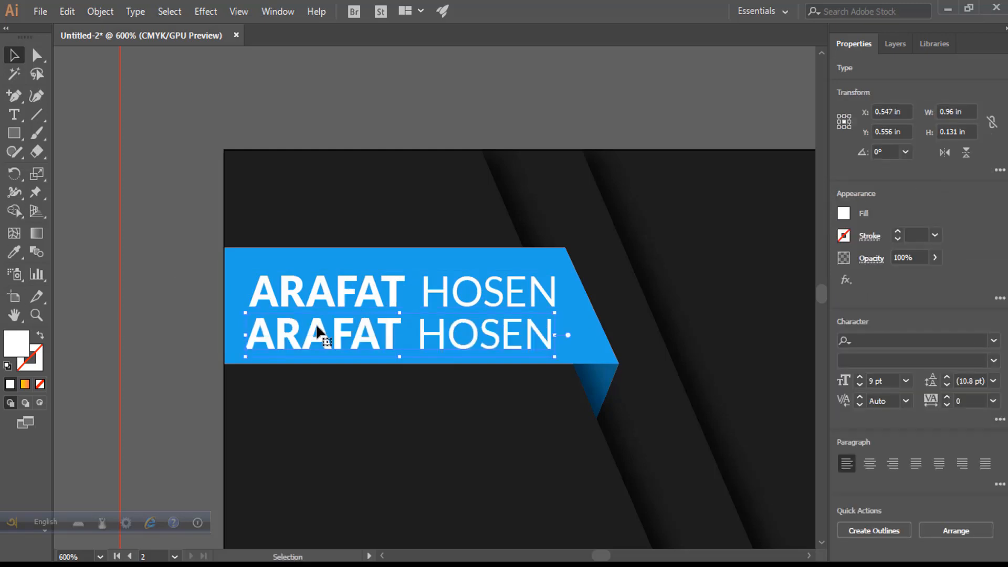
# - Replace the copied line's text with 'Graphics Designer'
pyautogui.press('t')
pyautogui.click(398, 339)
pyautogui.hotkey('ctrl', 'a')
pyautogui.write('gr')
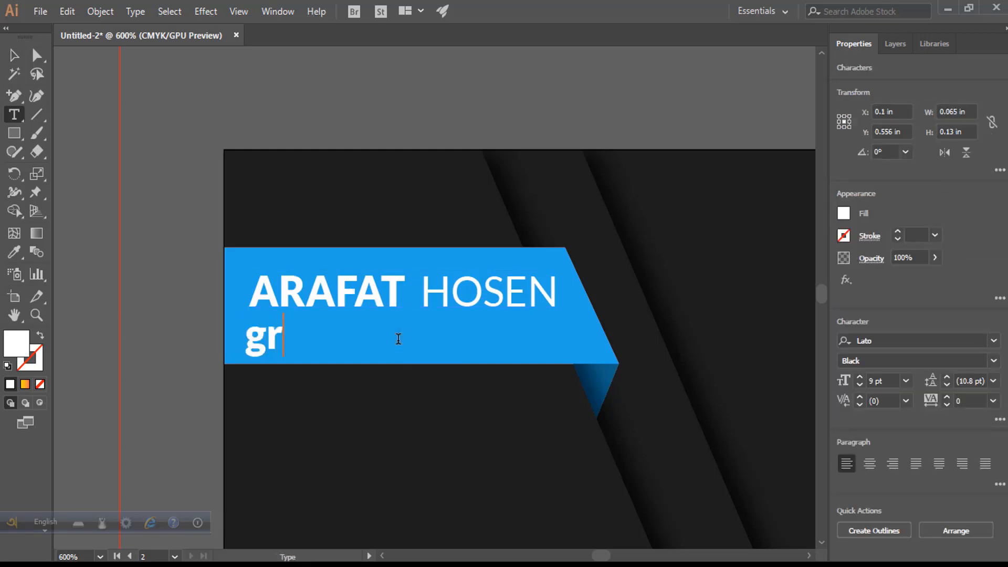
pyautogui.write('gR')
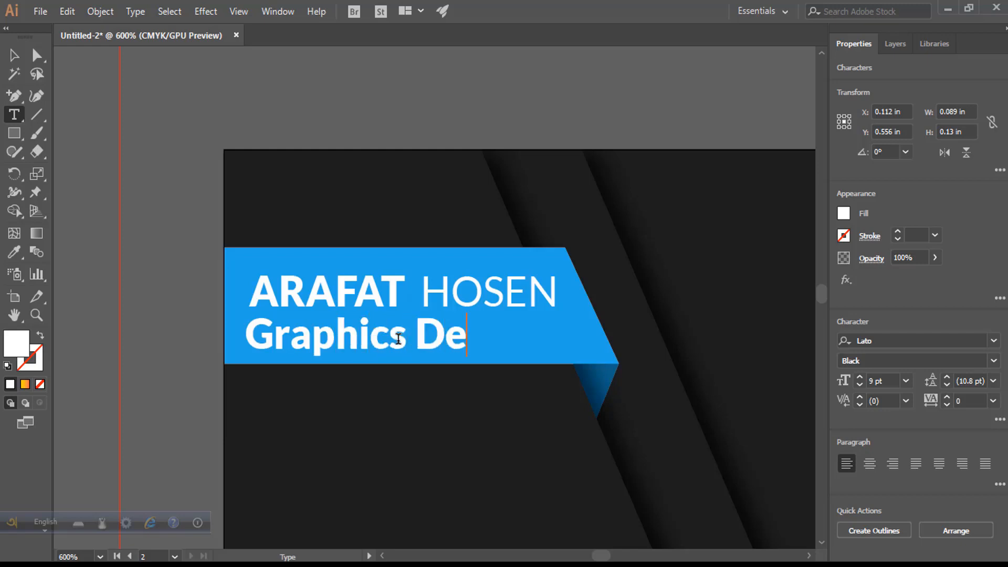
# - Set the Graphics Designer title to 6 pt in Regular weight
pyautogui.hotkey('ctrl', 'a')
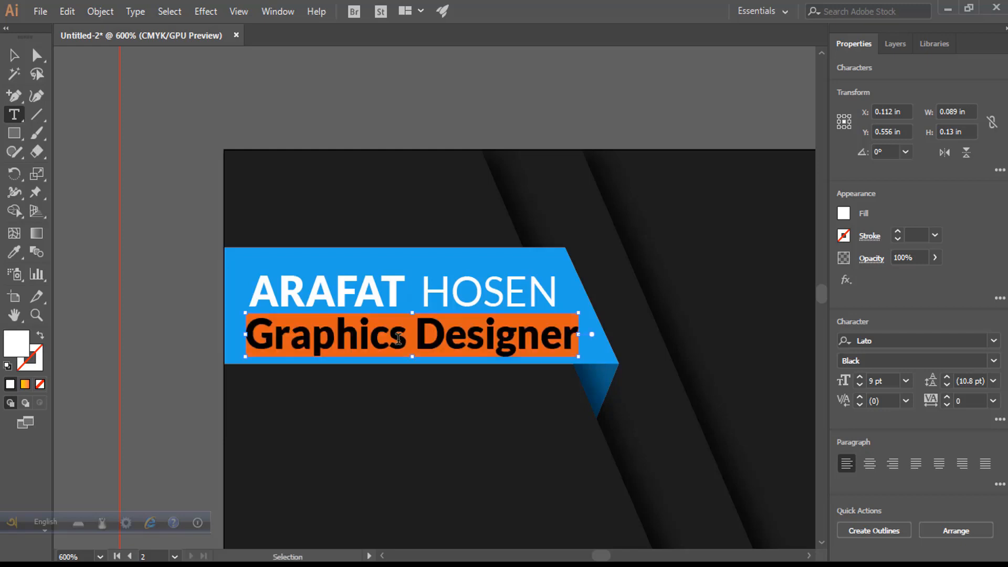
pyautogui.click(861, 386)
pyautogui.click(861, 385)
pyautogui.click(860, 385)
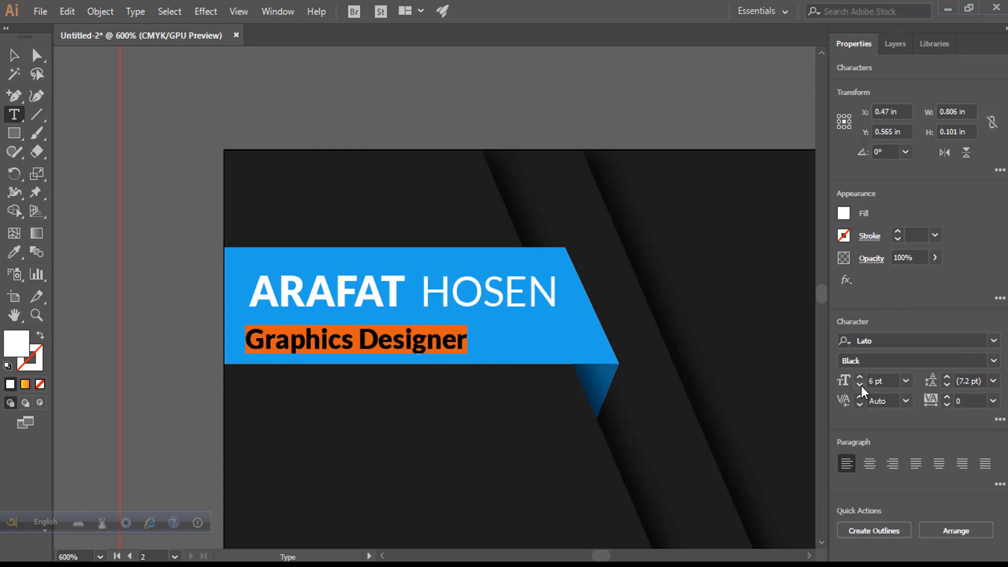
pyautogui.click(861, 385)
pyautogui.click(860, 377)
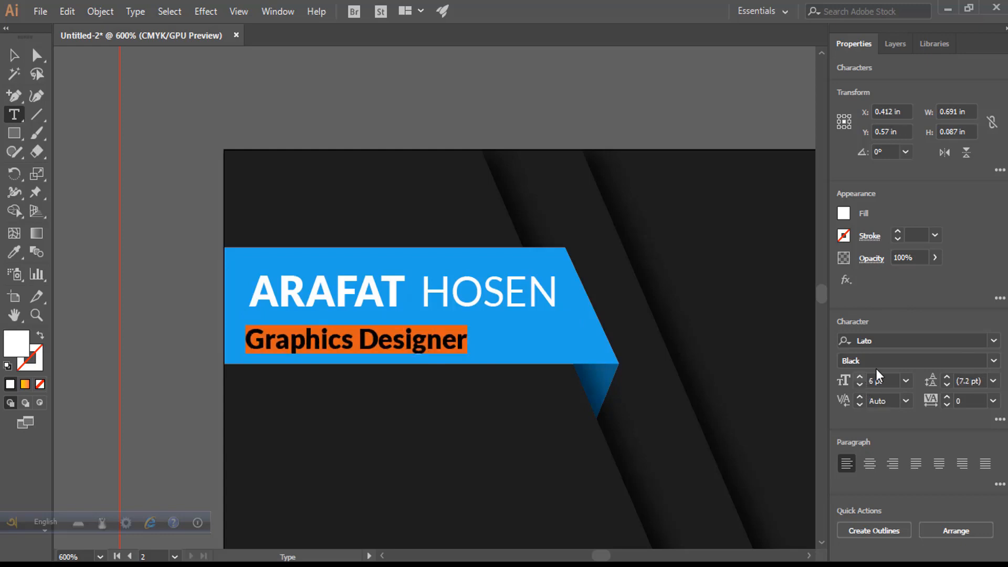
pyautogui.click(994, 361)
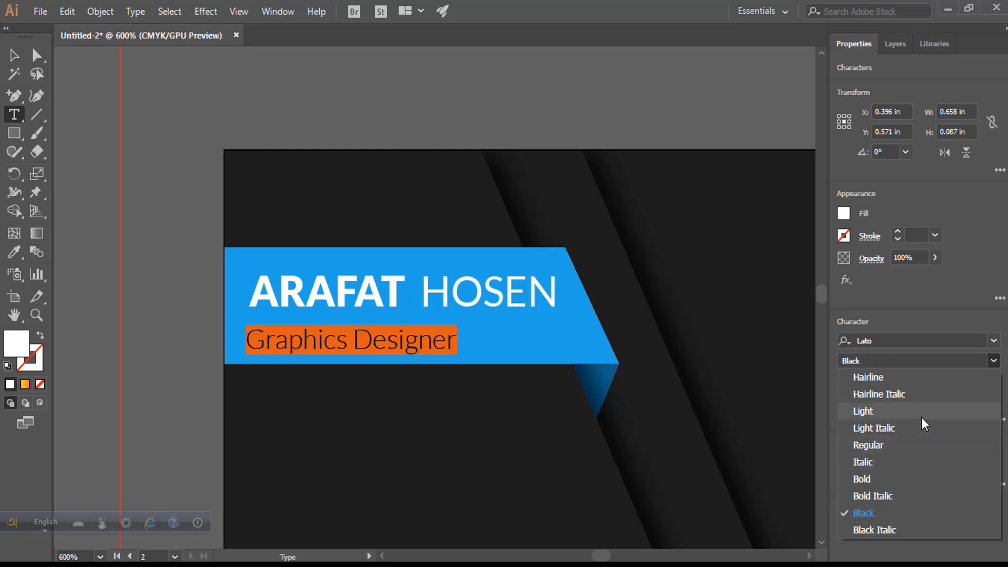
pyautogui.click(921, 445)
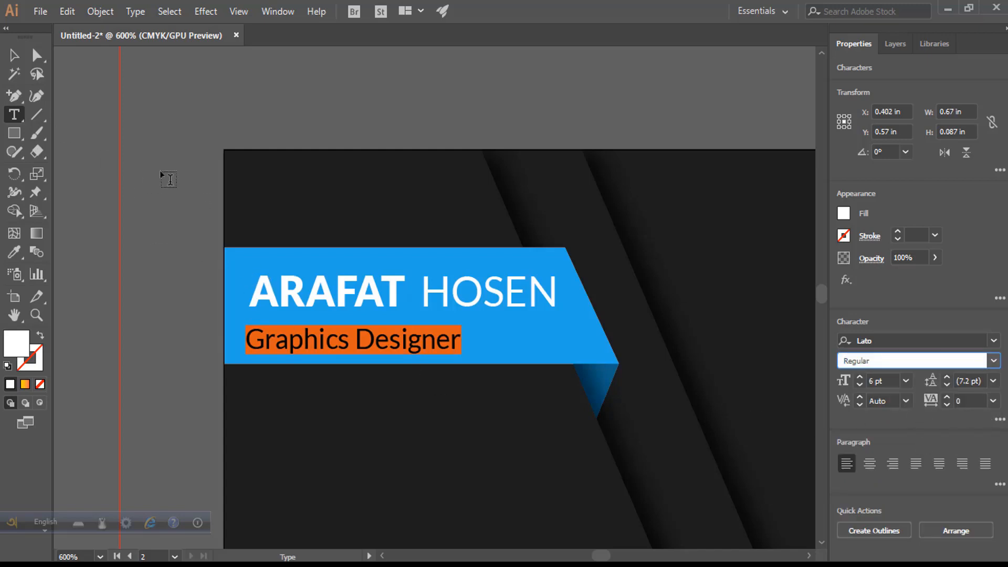
# - Align the title and name on their horizontal centres and position both on the strip
pyautogui.click(17, 58)
pyautogui.click(348, 290)
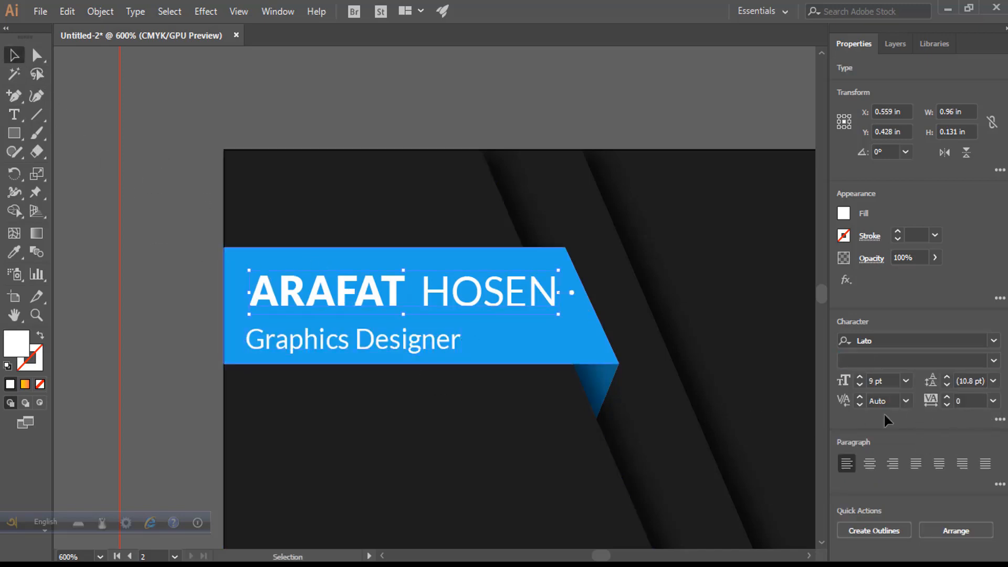
pyautogui.click(870, 465)
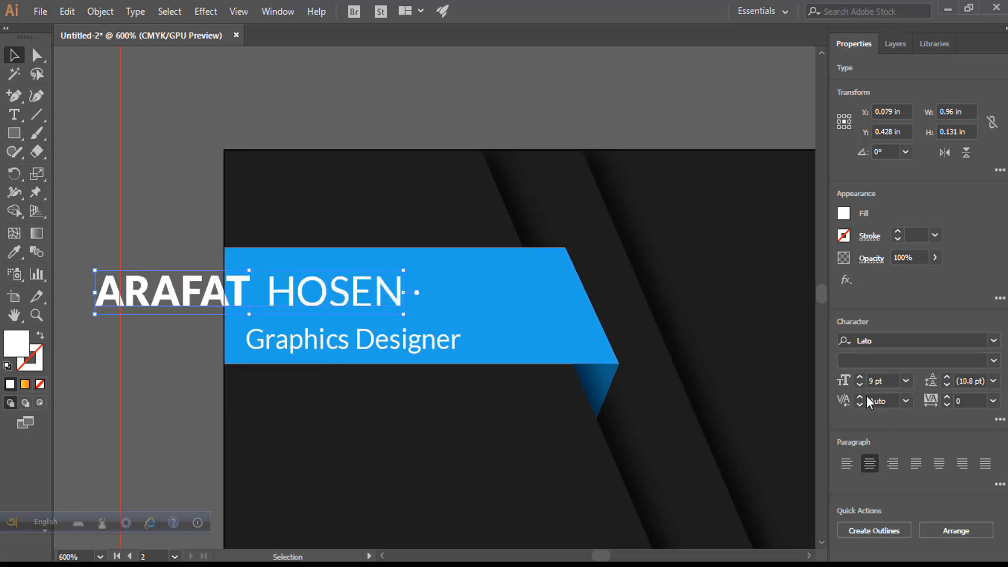
pyautogui.hotkey('ctrl', 'z')
pyautogui.click(373, 347)
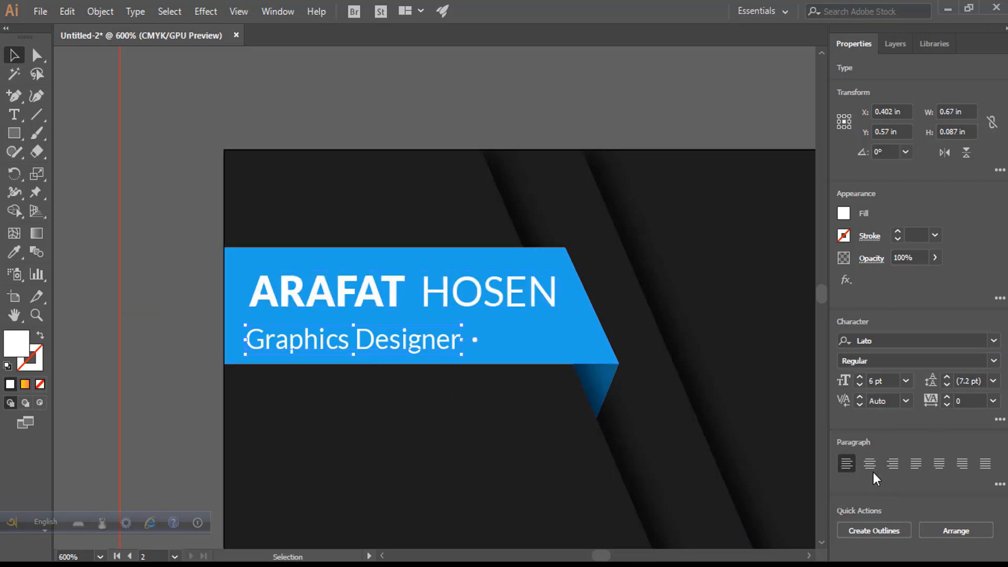
pyautogui.keyDown('shift'); pyautogui.click(470, 297); pyautogui.keyUp('shift')
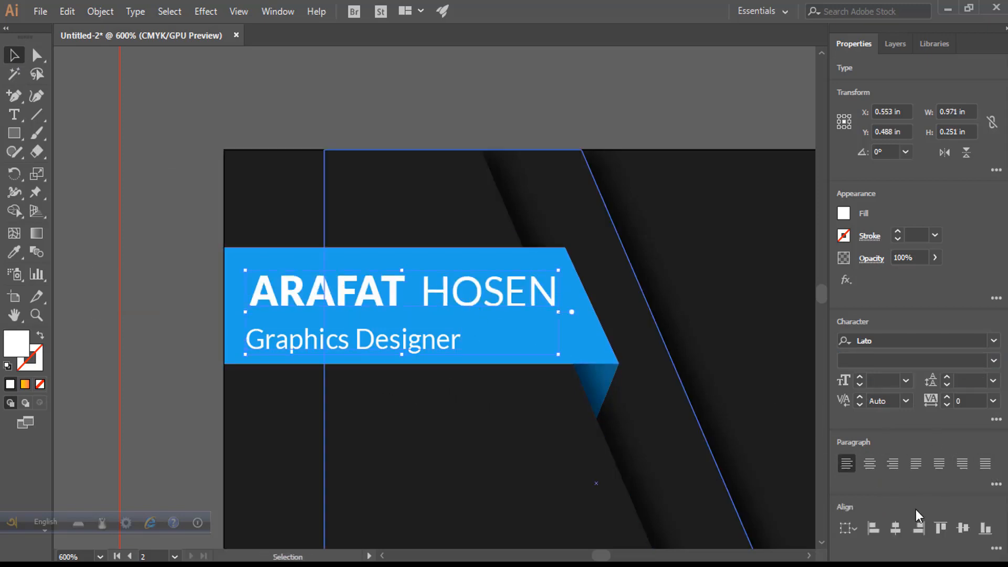
pyautogui.click(896, 528)
pyautogui.moveTo(420, 341); pyautogui.dragTo(438, 338)
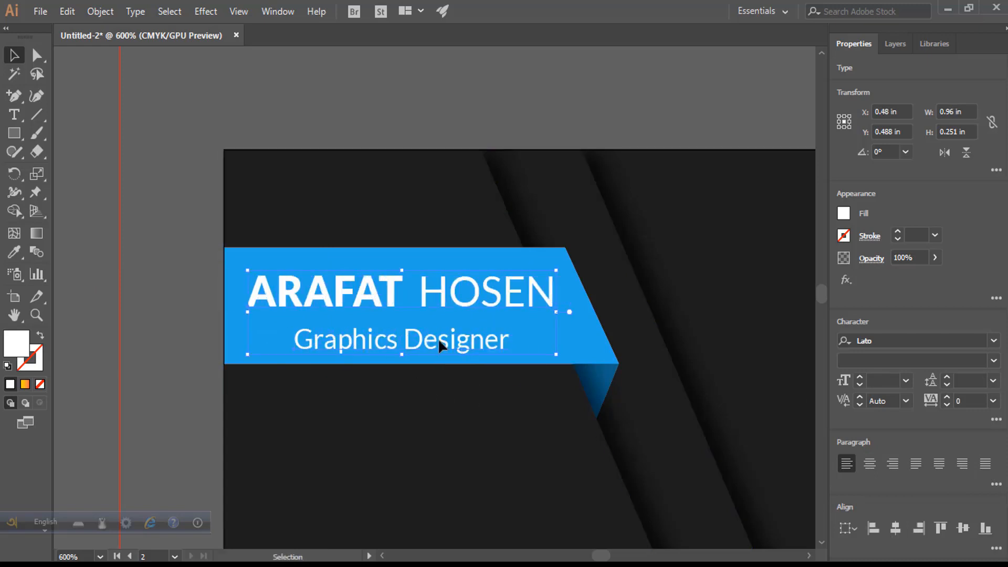
pyautogui.click(99, 288)
# - Nudge the Graphics Designer title with the arrow keys and pan back to the card
pyautogui.click(385, 342)
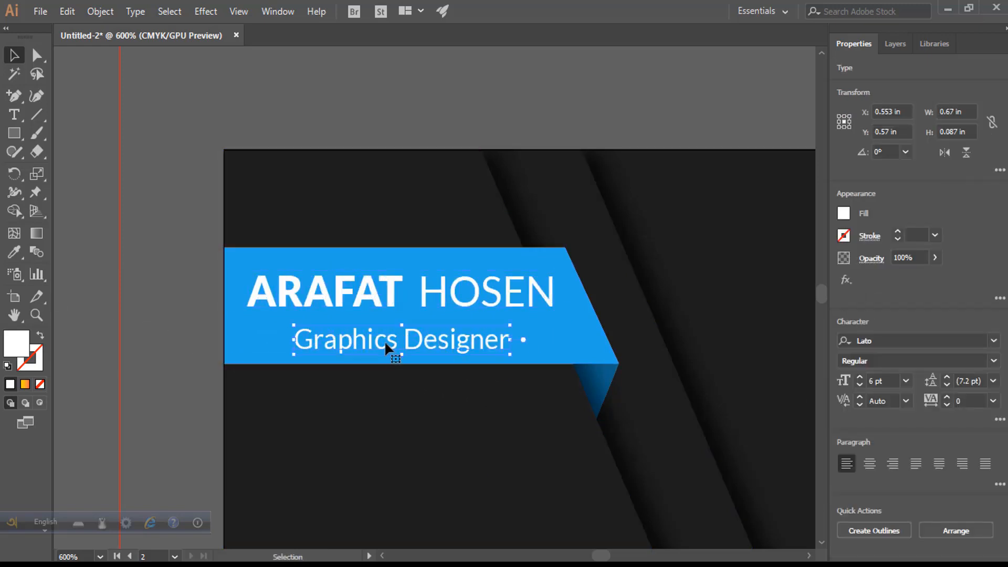
pyautogui.press('Up')
pyautogui.press('Up')
pyautogui.press('Down')
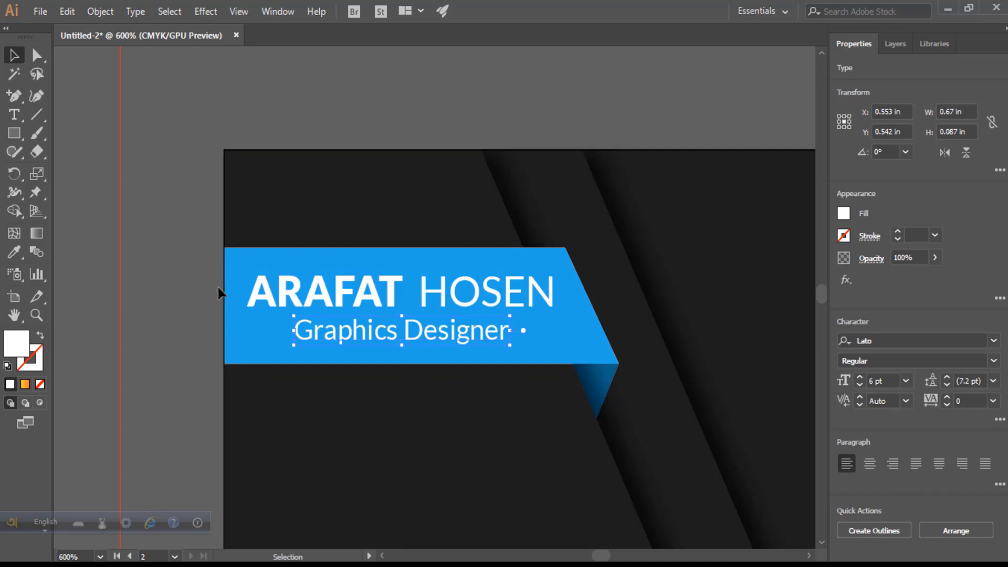
pyautogui.click(219, 288)
pyautogui.scroll(-2, 618, 279)
pyautogui.scroll(-2, 617, 281)
pyautogui.moveTo(387, 288); pyautogui.dragTo(264, 283)
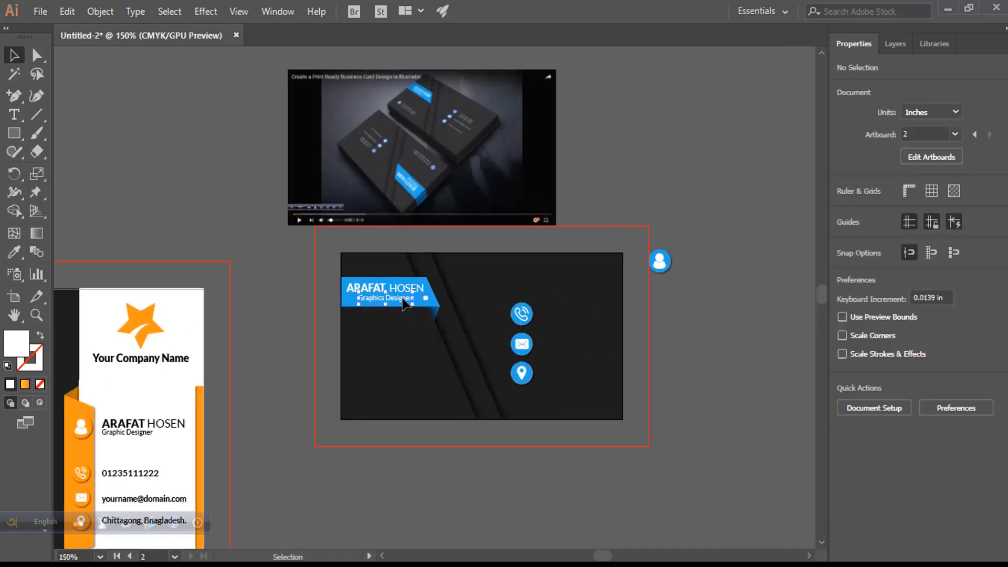
# - Copy the title beside the phone icon and shrink the phone and mail icons
pyautogui.moveTo(404, 299); pyautogui.dragTo(589, 318)
pyautogui.scroll(3, 585, 302)
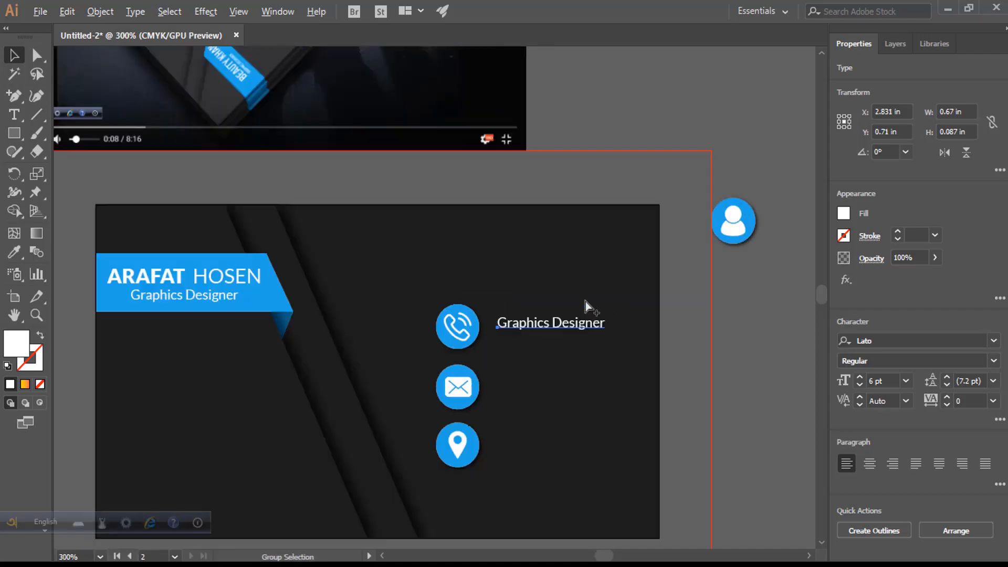
pyautogui.click(419, 346)
pyautogui.moveTo(414, 367); pyautogui.dragTo(415, 353)
pyautogui.click(415, 420)
pyautogui.moveTo(415, 448); pyautogui.dragTo(411, 432)
pyautogui.click(415, 482)
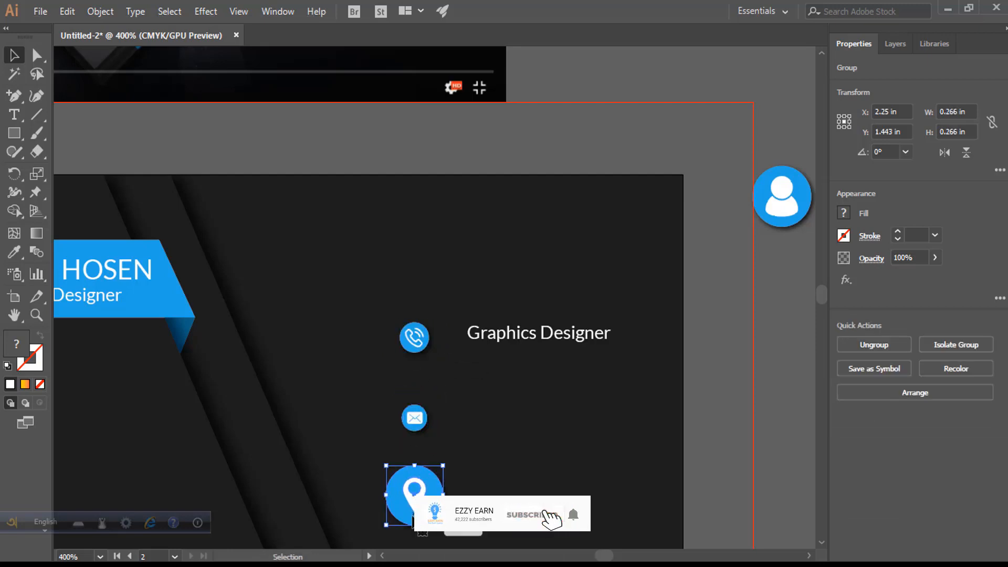
pyautogui.scroll(2, 418, 432)
pyautogui.click(418, 435)
pyautogui.moveTo(417, 445); pyautogui.dragTo(417, 440)
# - Add vertical ruler guides at the icons' edges and resize the mail and pin icons between them
pyautogui.hotkey('ctrl', 'r')
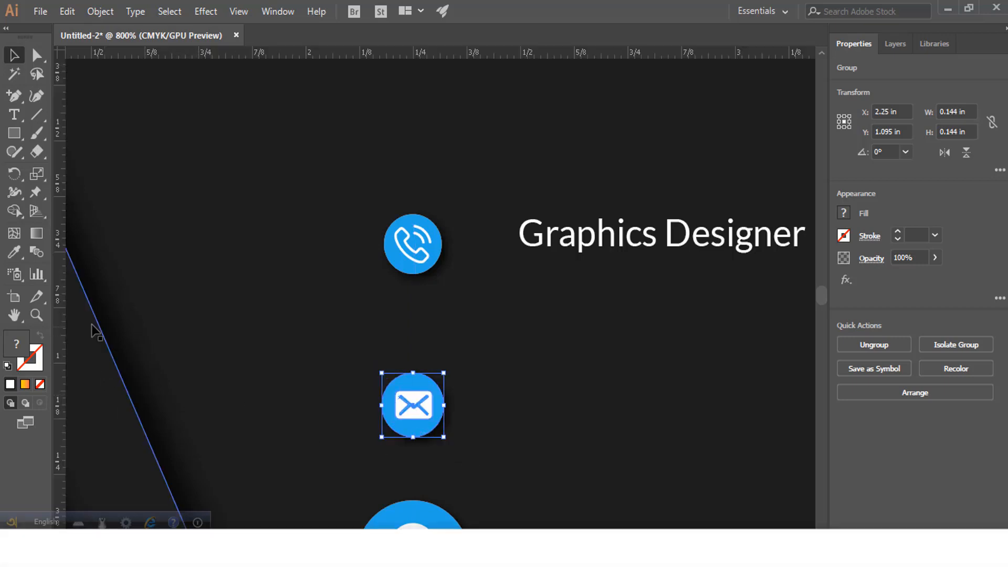
pyautogui.moveTo(63, 312); pyautogui.dragTo(384, 356)
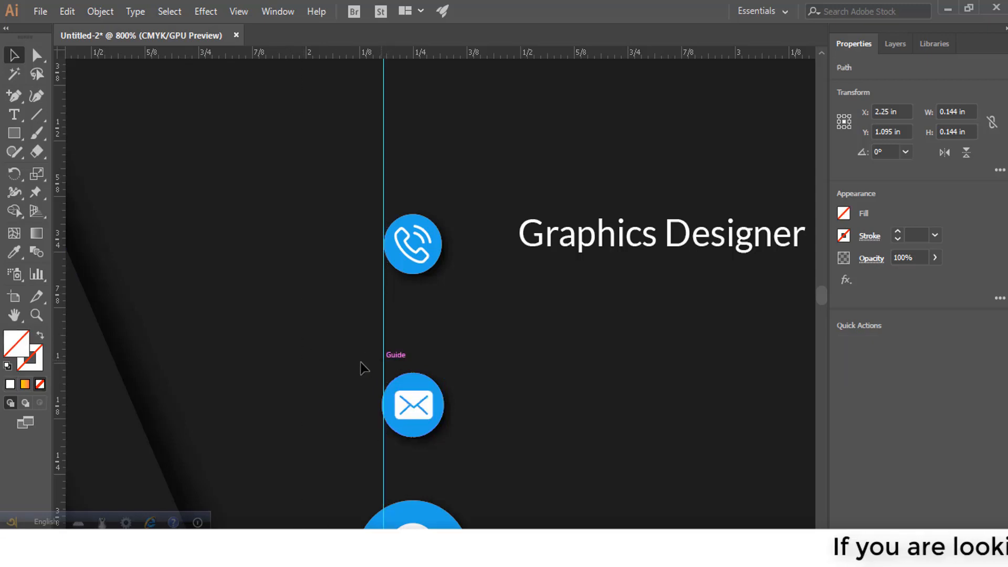
pyautogui.moveTo(60, 314); pyautogui.dragTo(442, 344)
pyautogui.click(406, 394)
pyautogui.moveTo(412, 437); pyautogui.dragTo(411, 436)
pyautogui.scroll(-2, 412, 436)
pyautogui.click(414, 525)
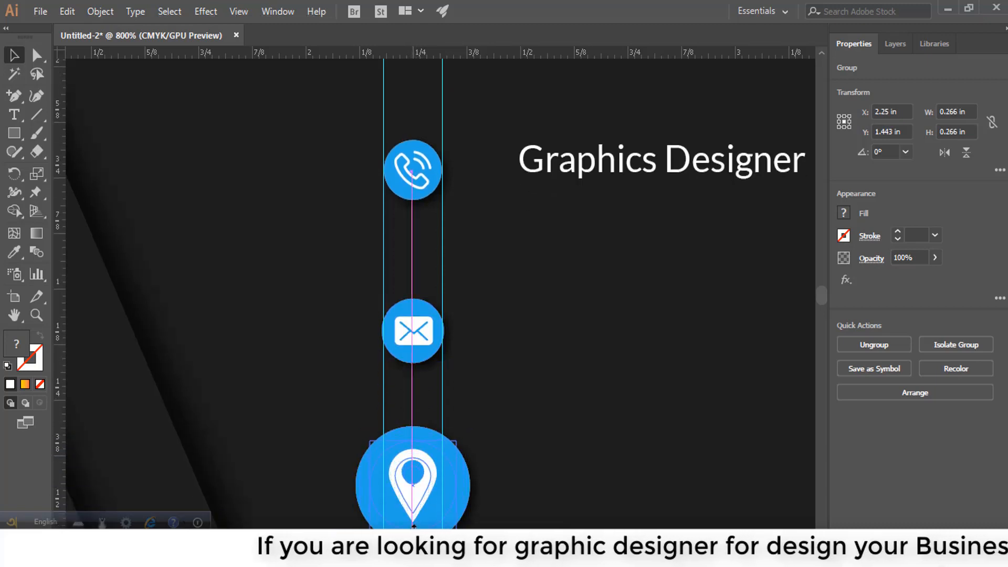
pyautogui.moveTo(414, 525); pyautogui.dragTo(416, 517)
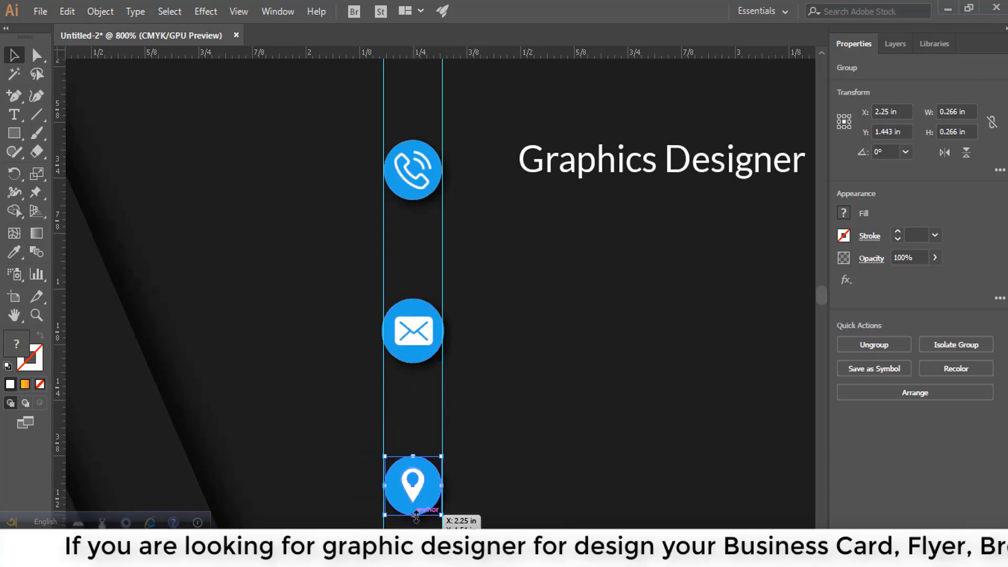
pyautogui.click(548, 409)
# - Move the title copy beside the phone icon and raise the mail and pin icons along the guide
pyautogui.scroll(-4, 552, 400)
pyautogui.scroll(2, 553, 398)
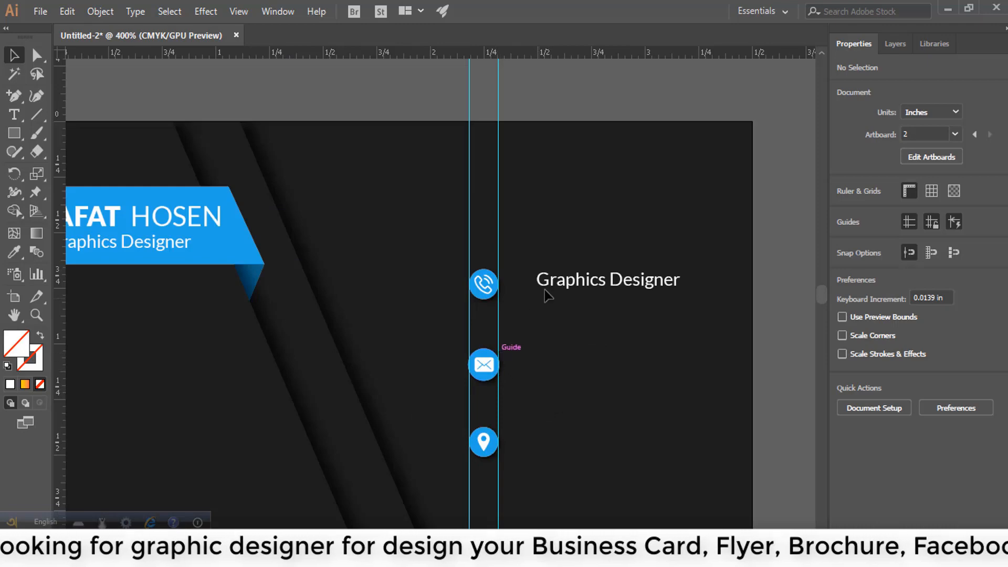
pyautogui.moveTo(548, 297)
pyautogui.mouseDown()
pyautogui.moveTo(551, 305)
pyautogui.moveTo(532, 304)
pyautogui.mouseUp()
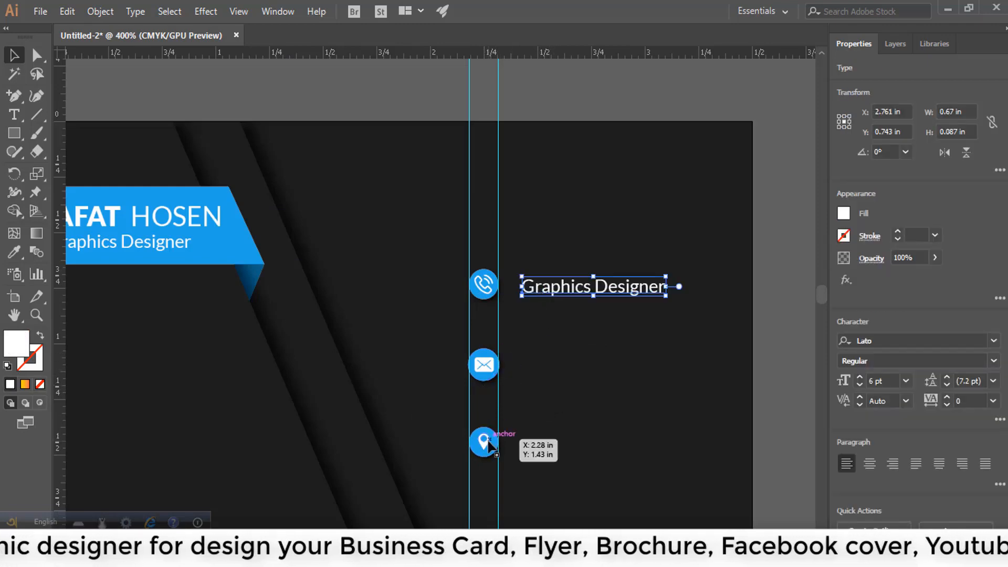
pyautogui.moveTo(483, 369); pyautogui.dragTo(487, 359)
pyautogui.moveTo(484, 441)
pyautogui.mouseDown()
pyautogui.moveTo(483, 409)
pyautogui.moveTo(492, 430)
pyautogui.mouseUp()
pyautogui.click(547, 407)
pyautogui.click(642, 374)
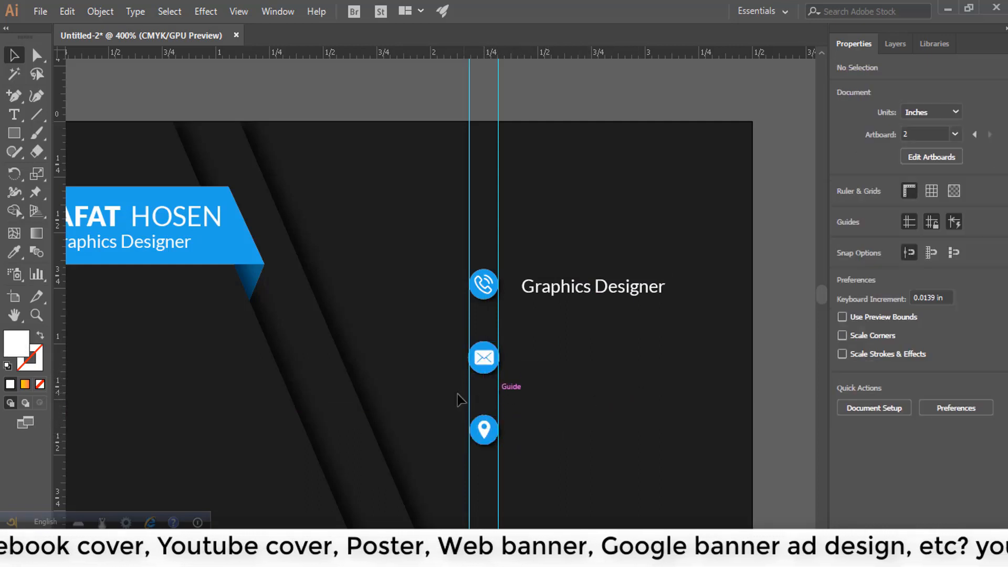
# - Delete the two vertical guides
pyautogui.moveTo(472, 99); pyautogui.dragTo(515, 112)
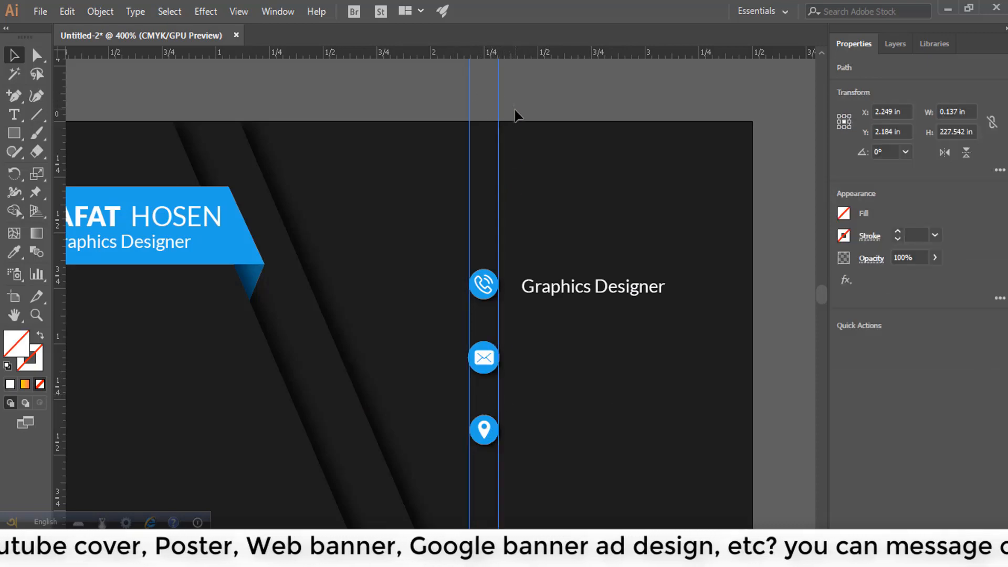
pyautogui.press('Delete')
pyautogui.scroll(-4, 577, 297)
pyautogui.scroll(2, 594, 308)
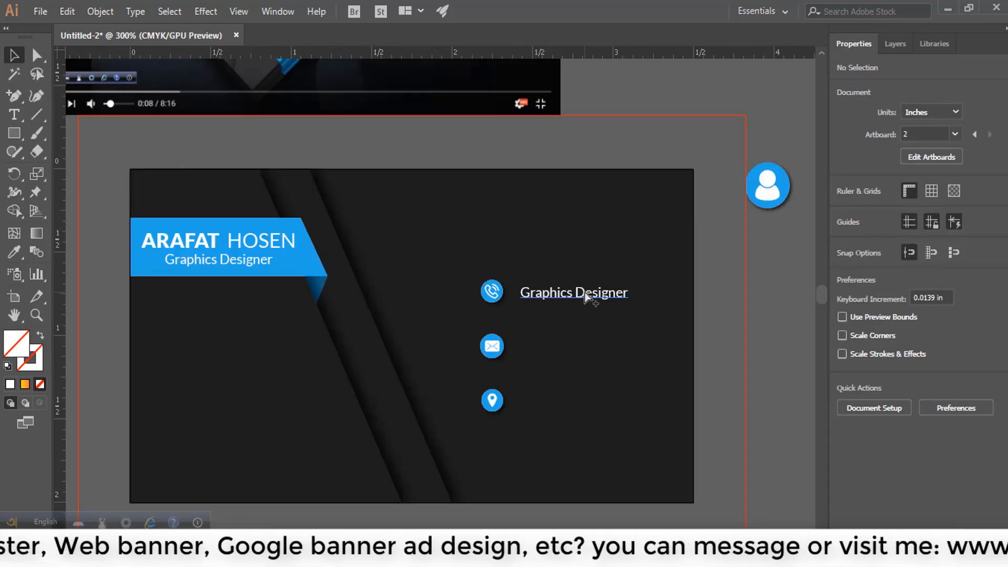
# - Replace the copied title text with a phone number
pyautogui.scroll(3, 534, 297)
pyautogui.tripleClick(564, 291)
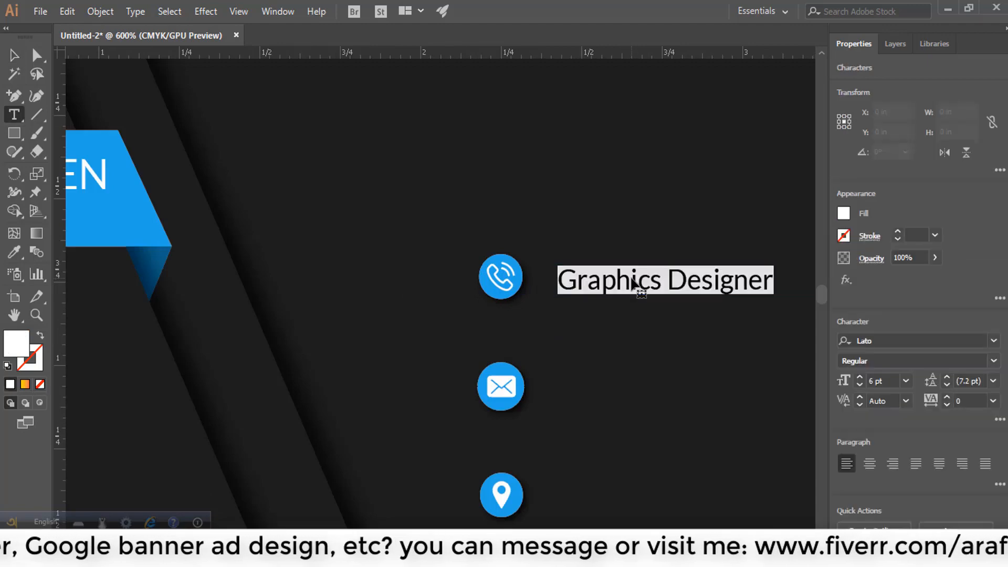
pyautogui.write('+1 758 111')
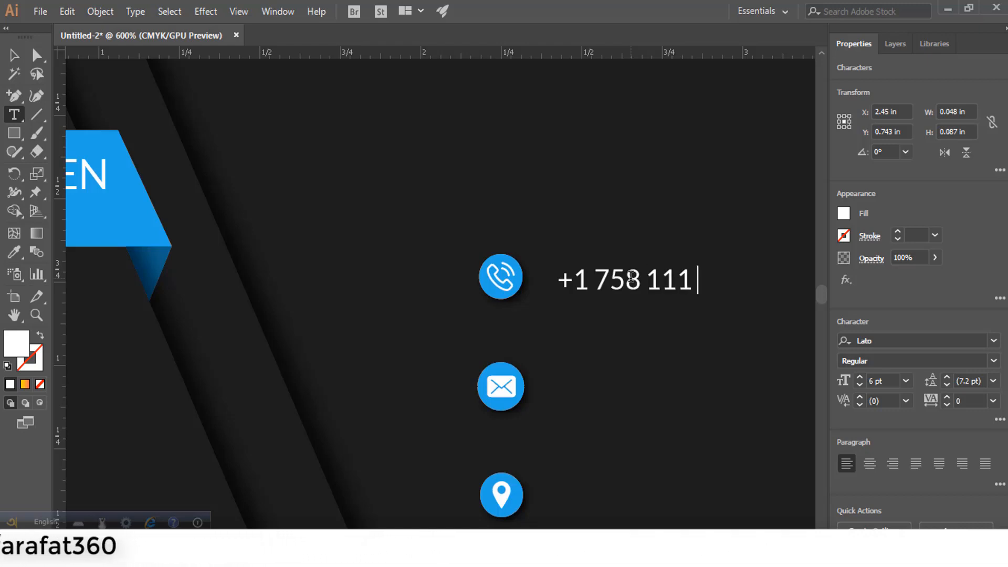
pyautogui.write('333')
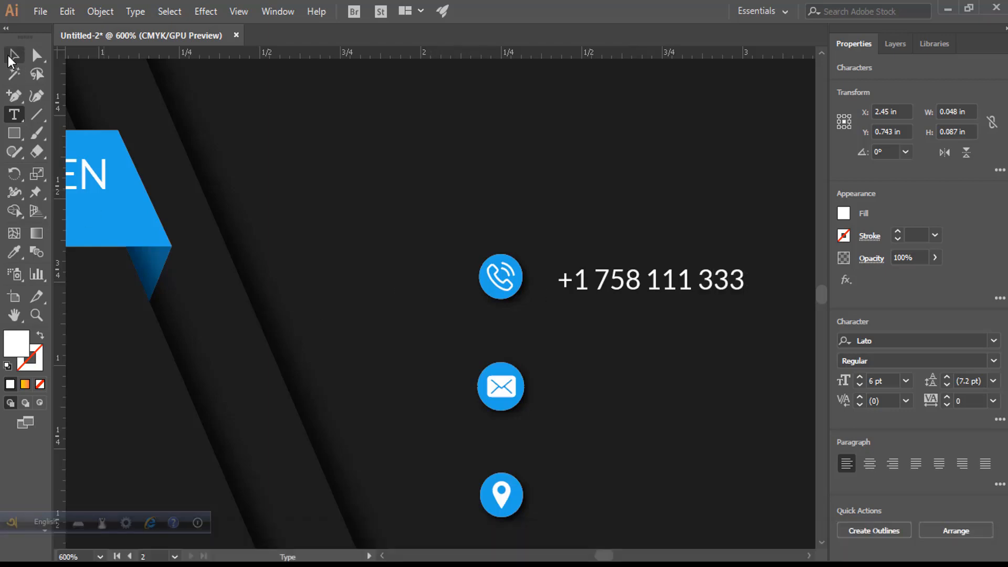
# - Centre the number vertically on the phone icon and copy it down beside the mail icon
pyautogui.click(14, 55)
pyautogui.keyDown('shift'); pyautogui.click(504, 274); pyautogui.keyUp('shift')
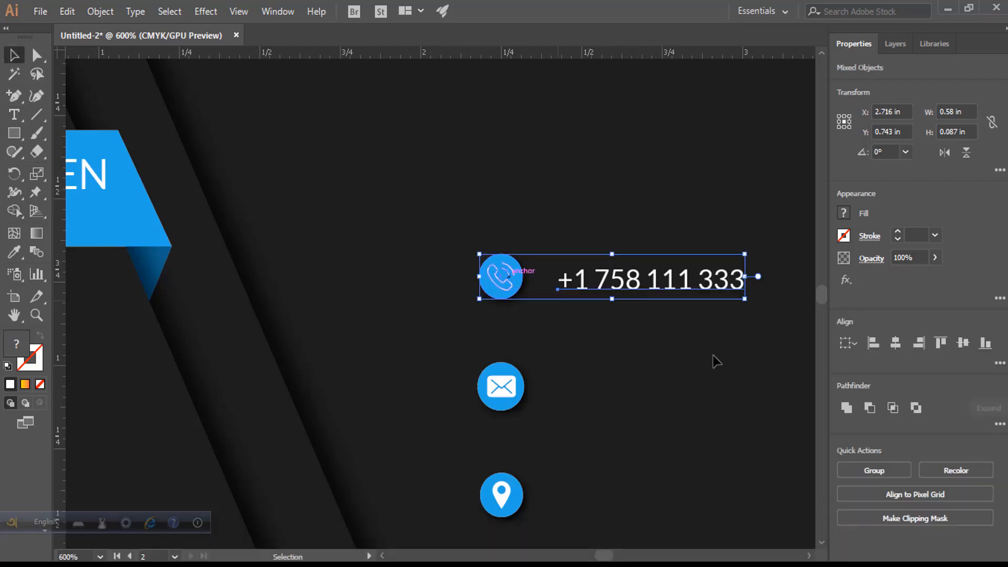
pyautogui.click(962, 344)
pyautogui.click(669, 210)
pyautogui.moveTo(660, 281); pyautogui.dragTo(656, 383)
# - Replace the copied line's text with an e-mail address, shortening its domain
pyautogui.tripleClick(657, 383)
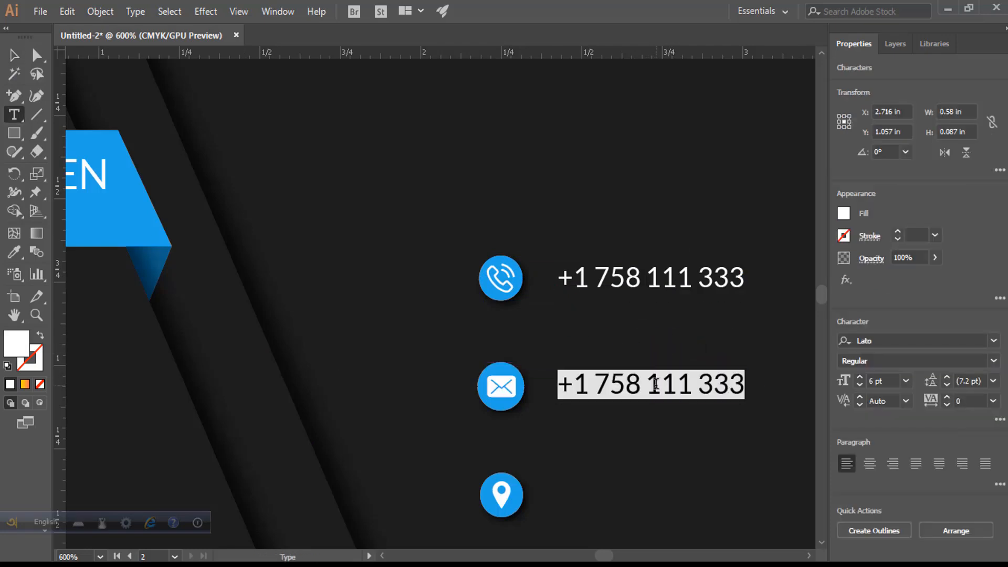
pyautogui.write('your')
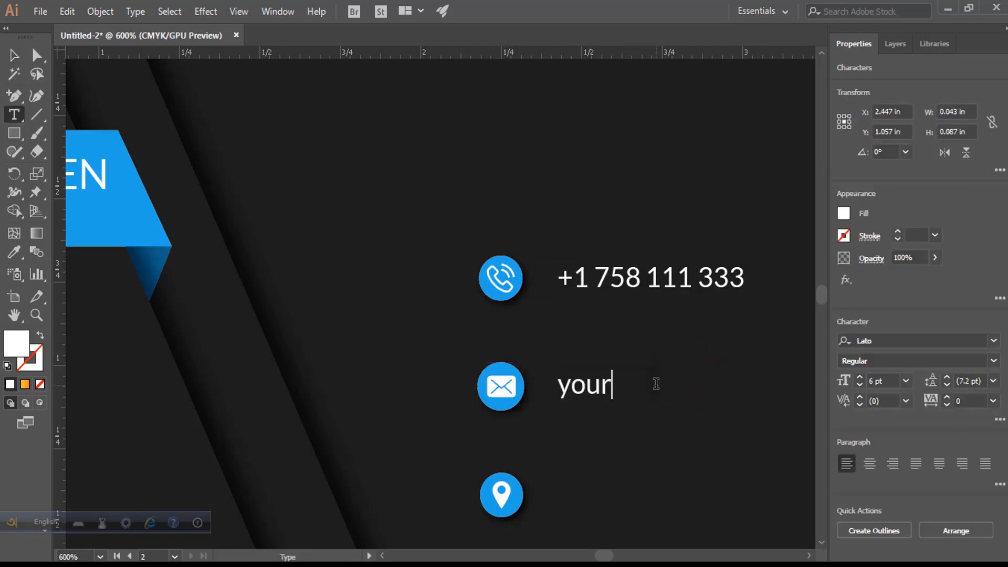
pyautogui.write('name @')
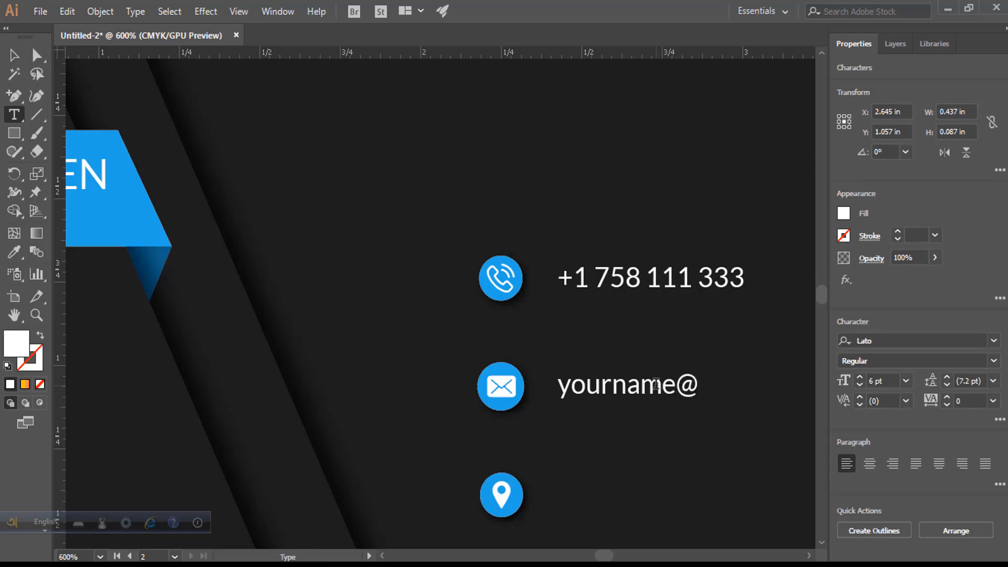
pyautogui.write('yourdomai')
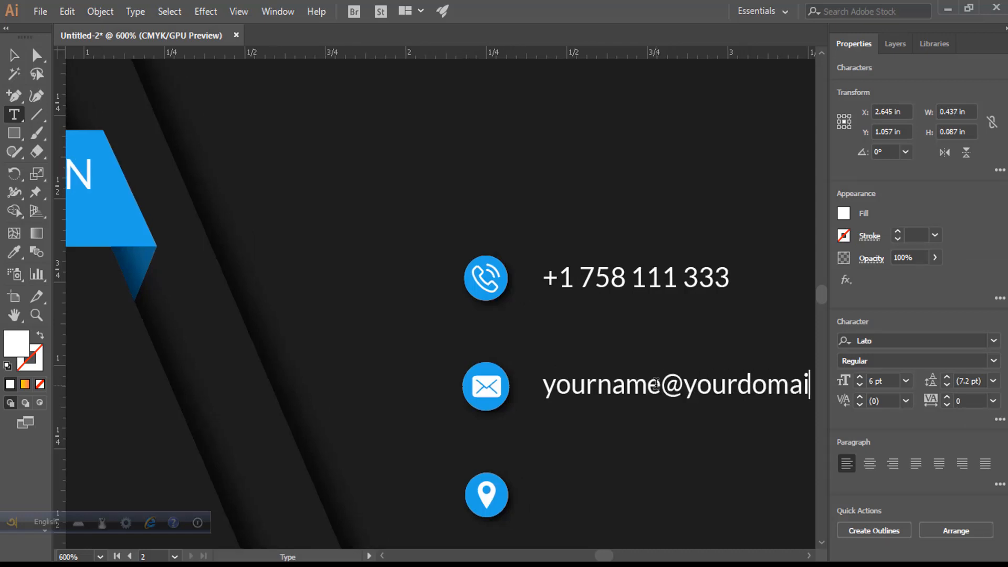
pyautogui.write('n.com')
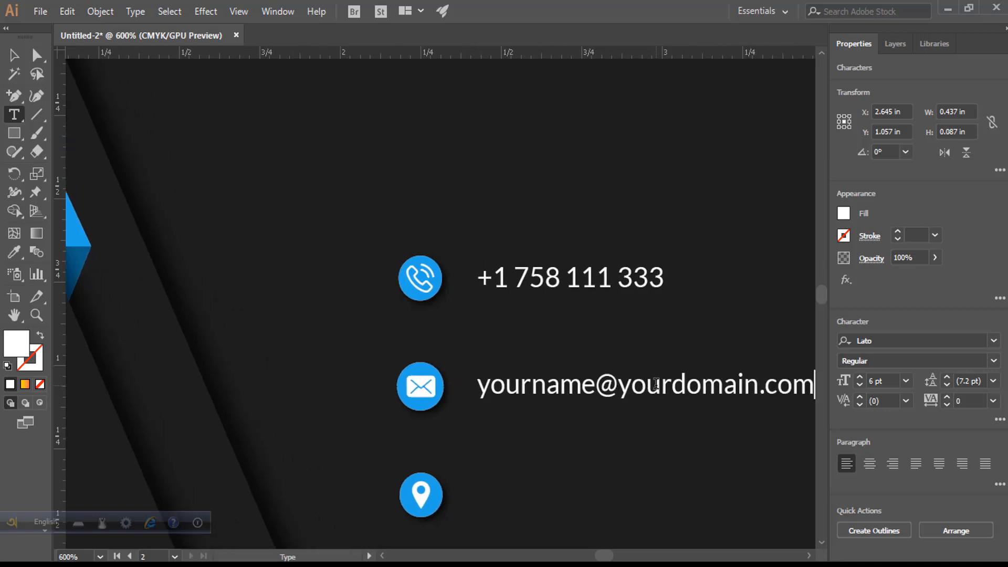
pyautogui.press('BackSpace')
pyautogui.press('BackSpace')
pyautogui.press('BackSpace')
pyautogui.press('BackSpace')
pyautogui.press('BackSpace')
pyautogui.press('BackSpace')
pyautogui.press('BackSpace')
pyautogui.press('BackSpace')
pyautogui.press('BackSpace')
pyautogui.press('BackSpace')
pyautogui.press('BackSpace')
pyautogui.press('BackSpace')
pyautogui.press('BackSpace')
pyautogui.press('BackSpace')
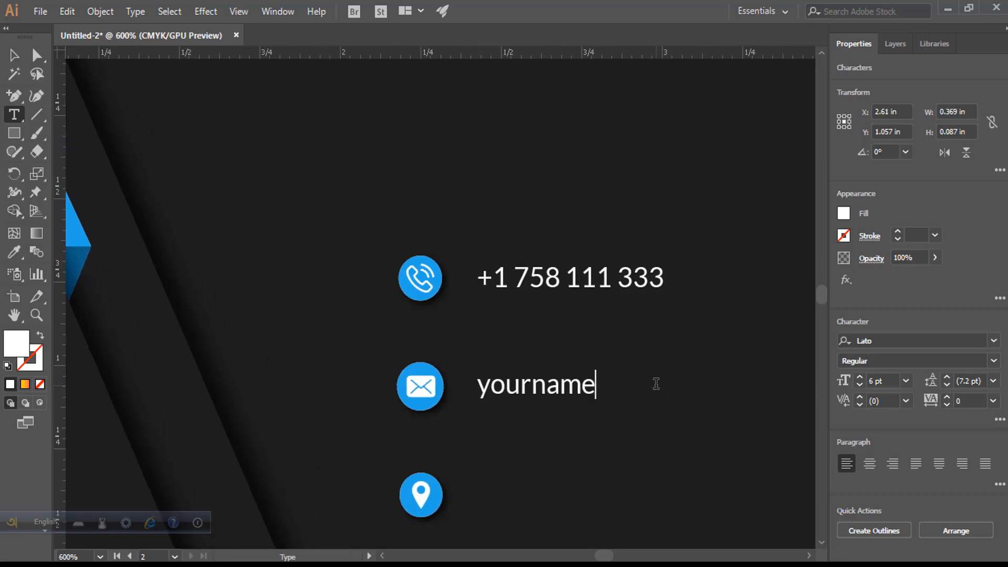
pyautogui.write('@domain.com')
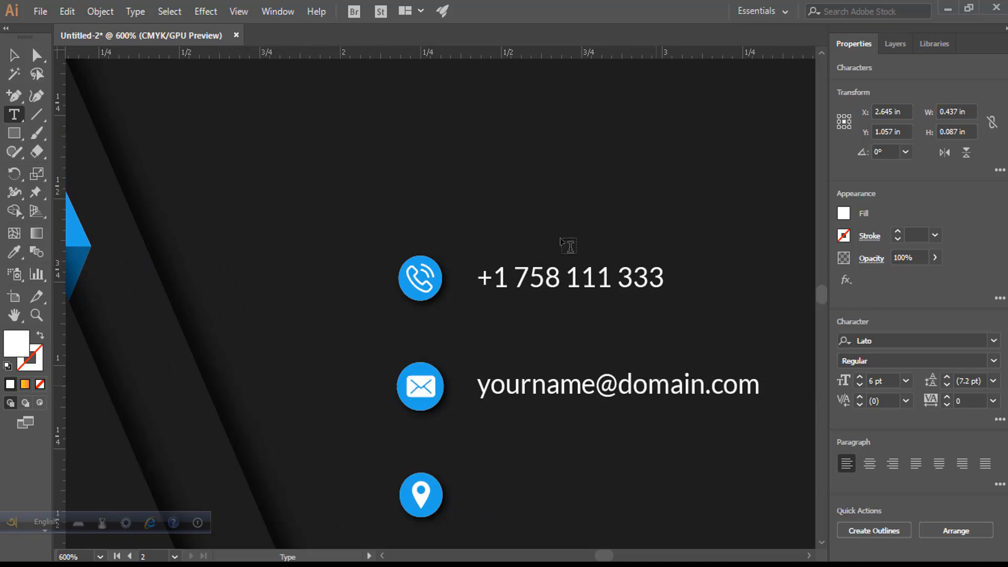
pyautogui.press('Escape')
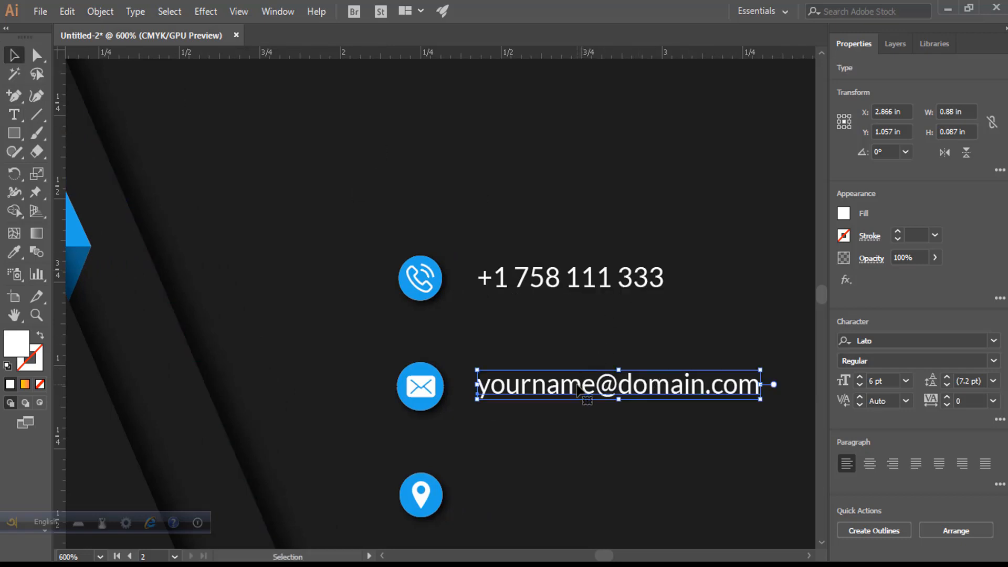
# - Copy the e-mail line down beside the location pin and type a postal address into it
pyautogui.moveTo(577, 390); pyautogui.dragTo(567, 495)
pyautogui.tripleClick(592, 491)
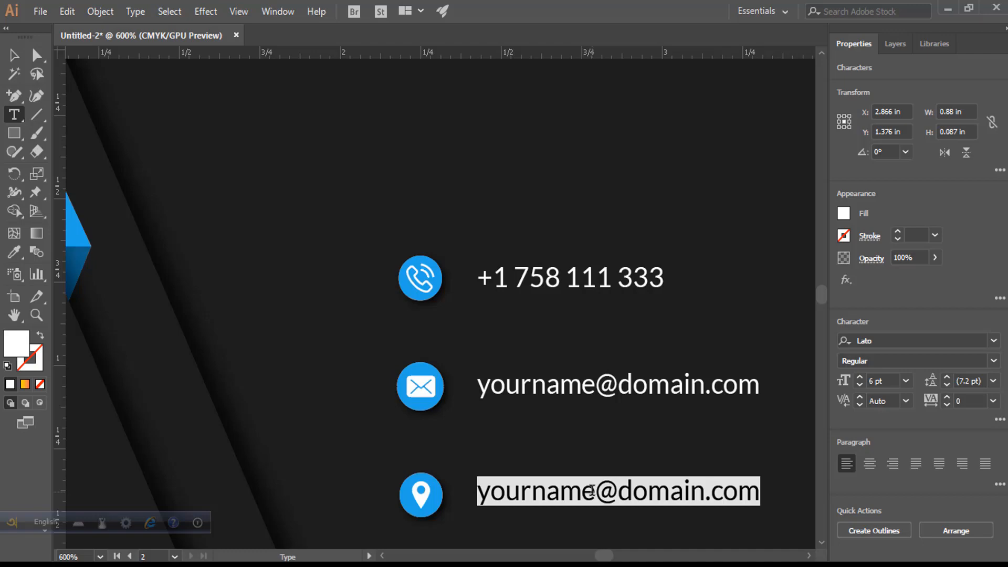
pyautogui.write('alska')
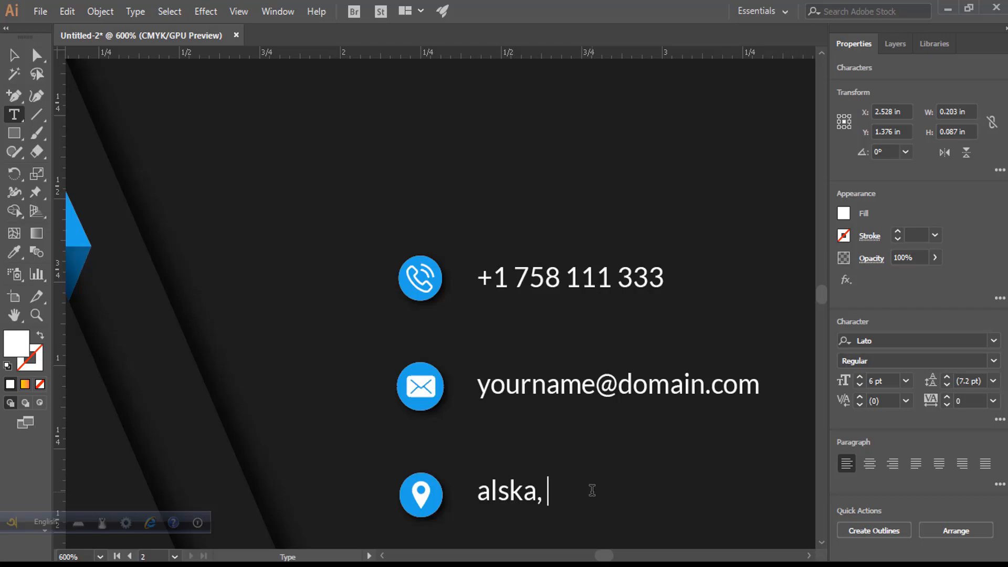
pyautogui.write(', 325 ak')
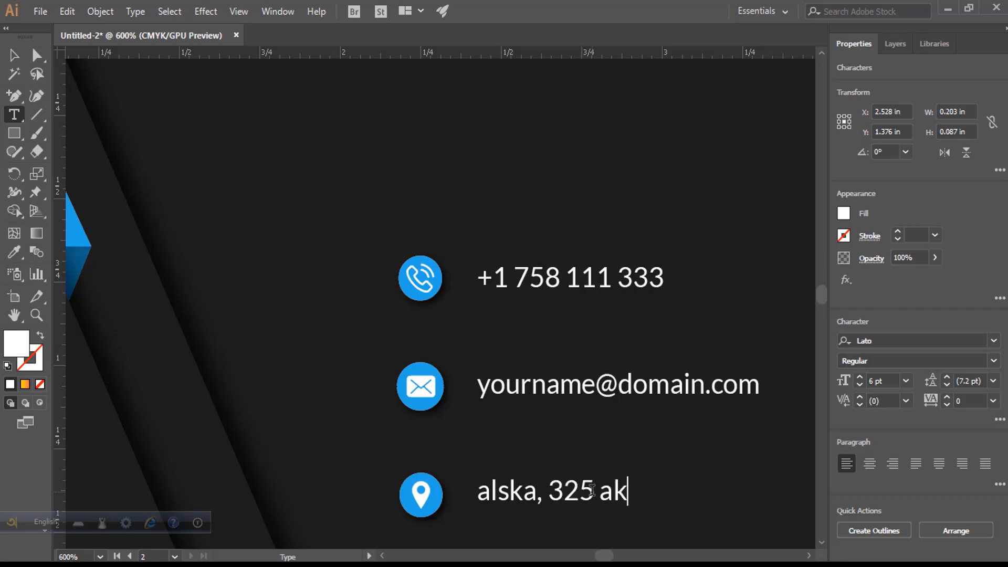
pyautogui.write(' tower, USA')
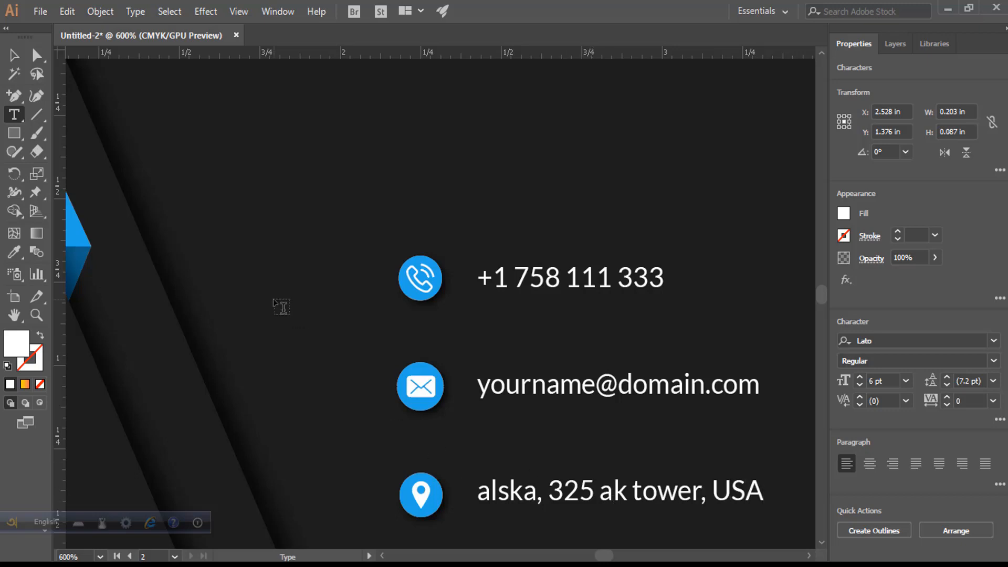
# - Vertically centre the address, e-mail and phone text on their icons
pyautogui.click(18, 57)
pyautogui.keyDown('shift'); pyautogui.click(440, 496); pyautogui.keyUp('shift')
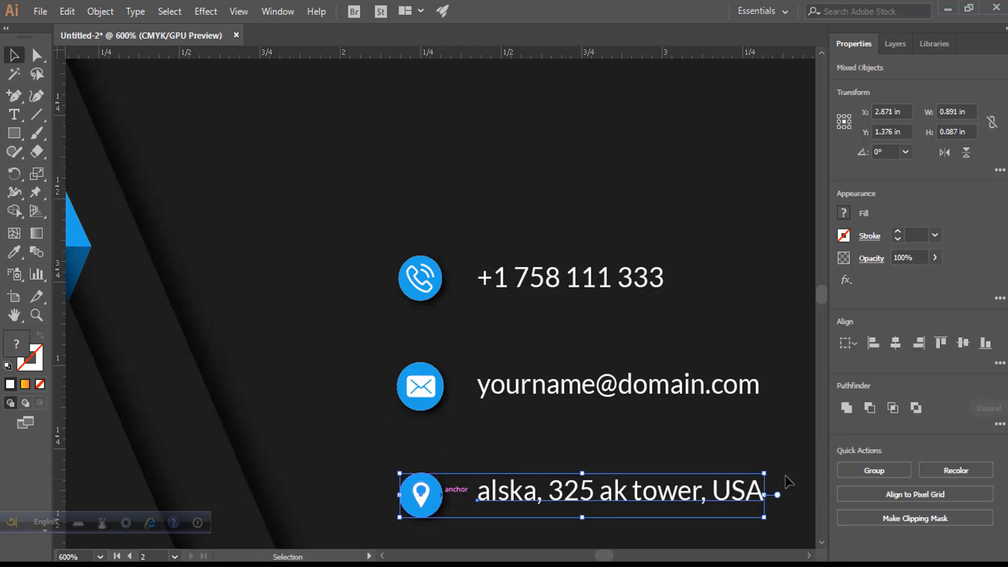
pyautogui.click(967, 351)
pyautogui.click(682, 385)
pyautogui.keyDown('shift'); pyautogui.click(440, 393); pyautogui.keyUp('shift')
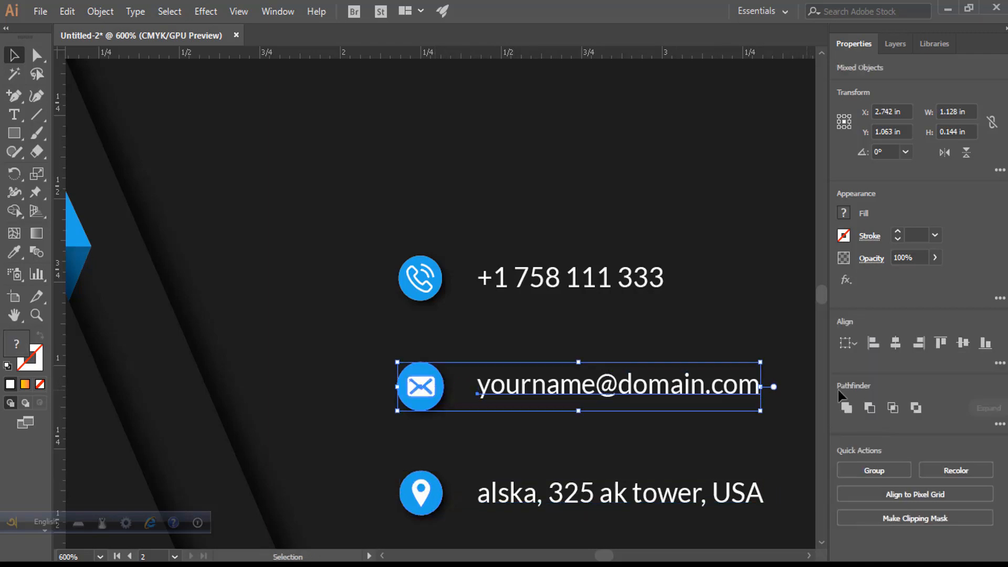
pyautogui.click(964, 347)
pyautogui.click(620, 289)
pyautogui.keyDown('shift'); pyautogui.click(426, 279); pyautogui.keyUp('shift')
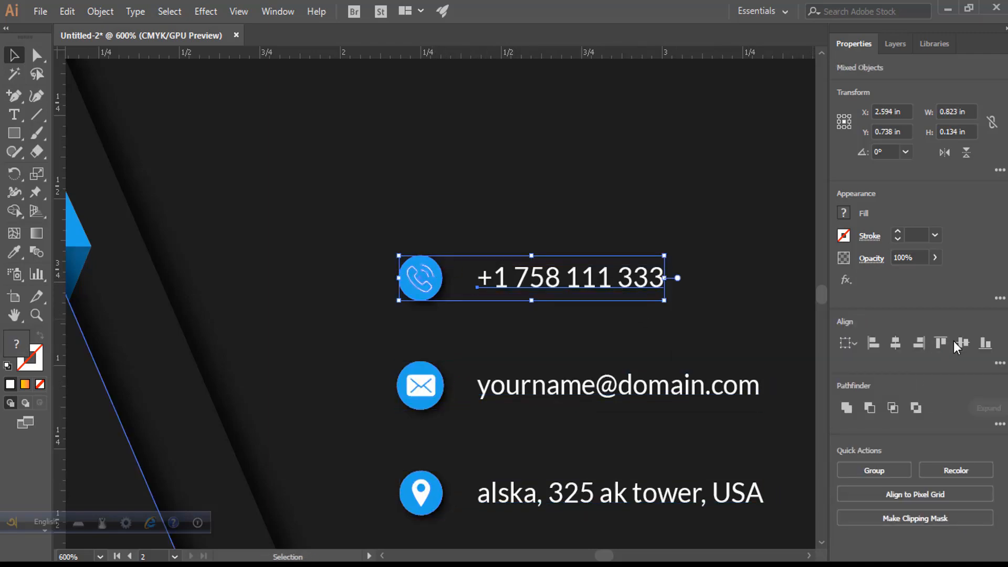
pyautogui.click(959, 342)
# - Group the phone icon with its number and draw a vertical line left of the icons
pyautogui.moveTo(387, 210); pyautogui.dragTo(731, 533)
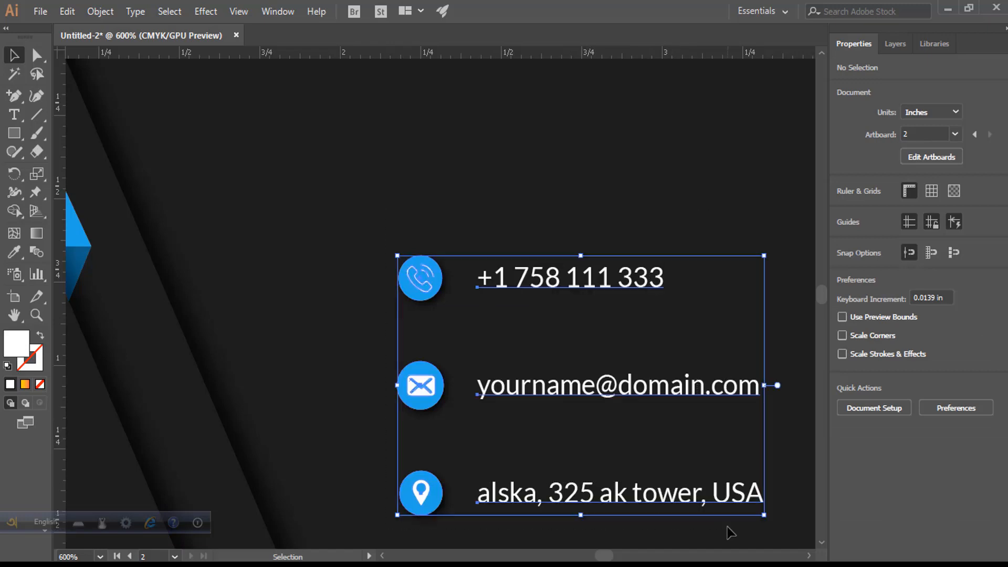
pyautogui.moveTo(404, 224); pyautogui.dragTo(609, 311)
pyautogui.hotkey('ctrl', 'g')
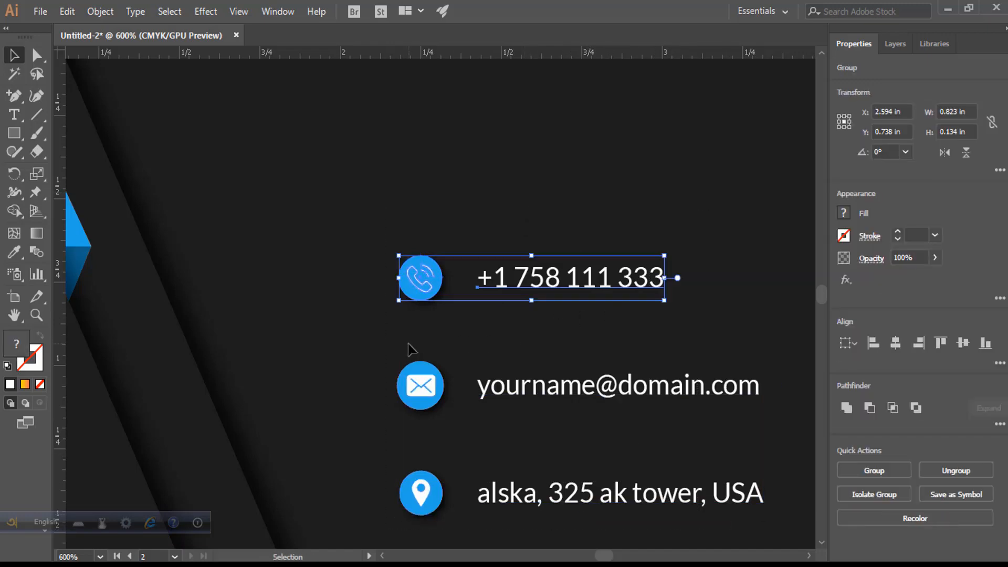
pyautogui.moveTo(412, 349); pyautogui.dragTo(604, 415)
pyautogui.moveTo(412, 434); pyautogui.dragTo(587, 492)
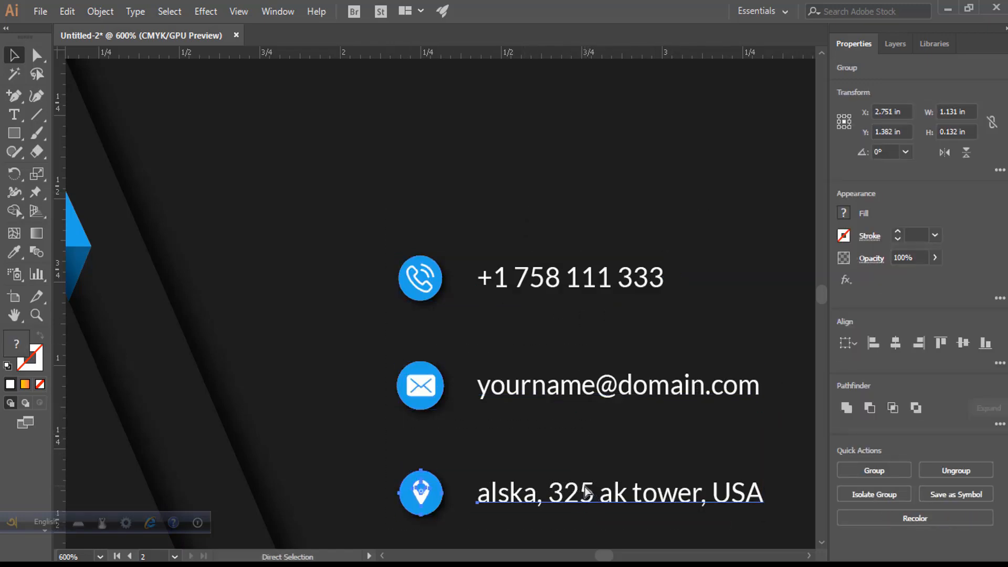
pyautogui.click(525, 430)
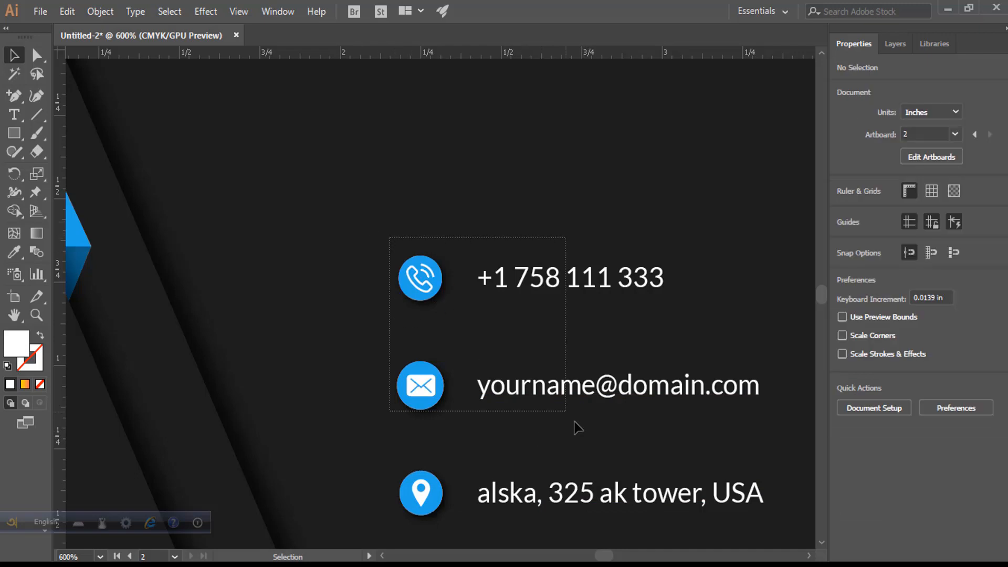
pyautogui.moveTo(574, 428); pyautogui.dragTo(682, 506)
pyautogui.click(353, 284)
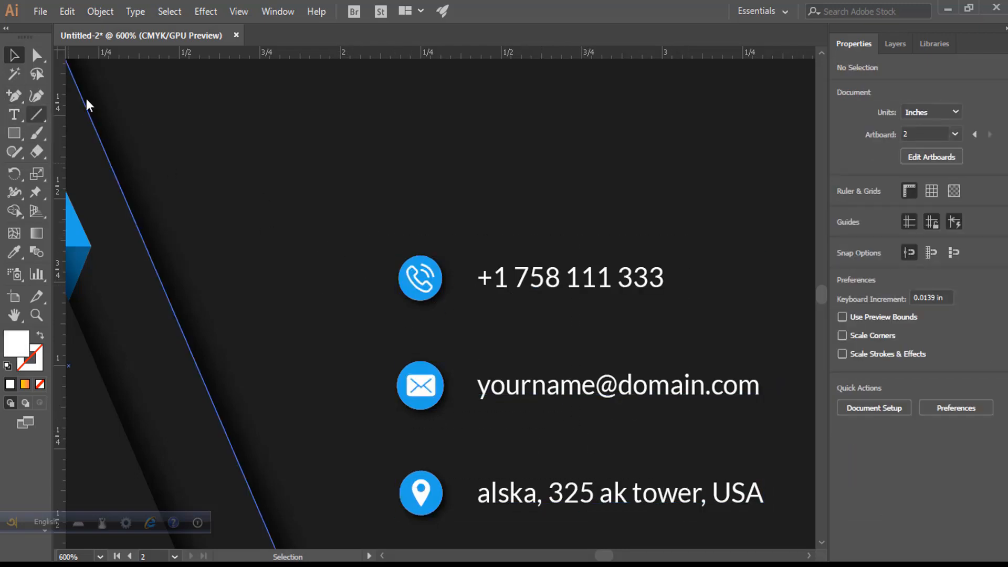
pyautogui.click(31, 118)
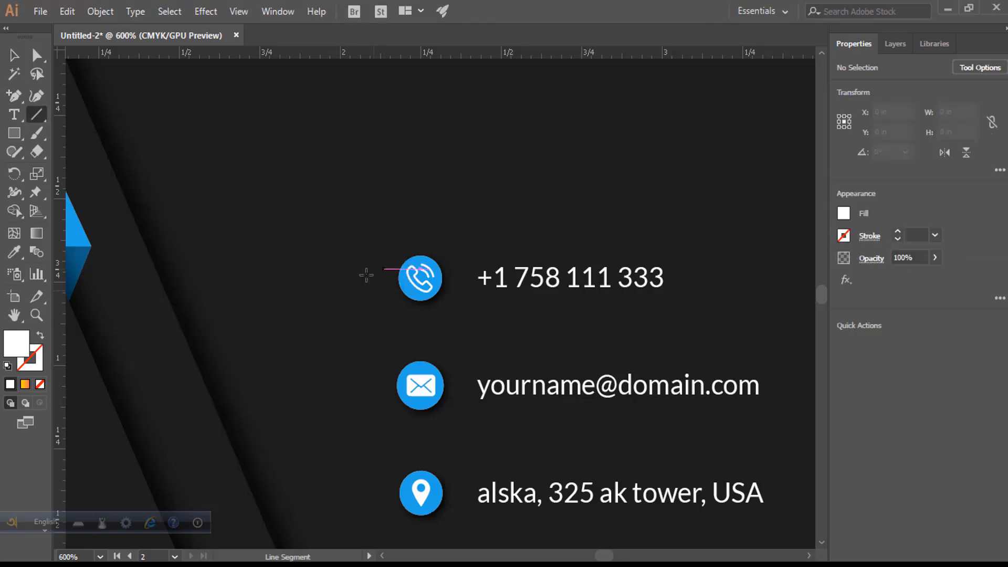
pyautogui.moveTo(365, 247); pyautogui.dragTo(365, 528)
# - Select the divider line and contact rows and distribute them evenly down the card
pyautogui.click(14, 55)
pyautogui.click(342, 212)
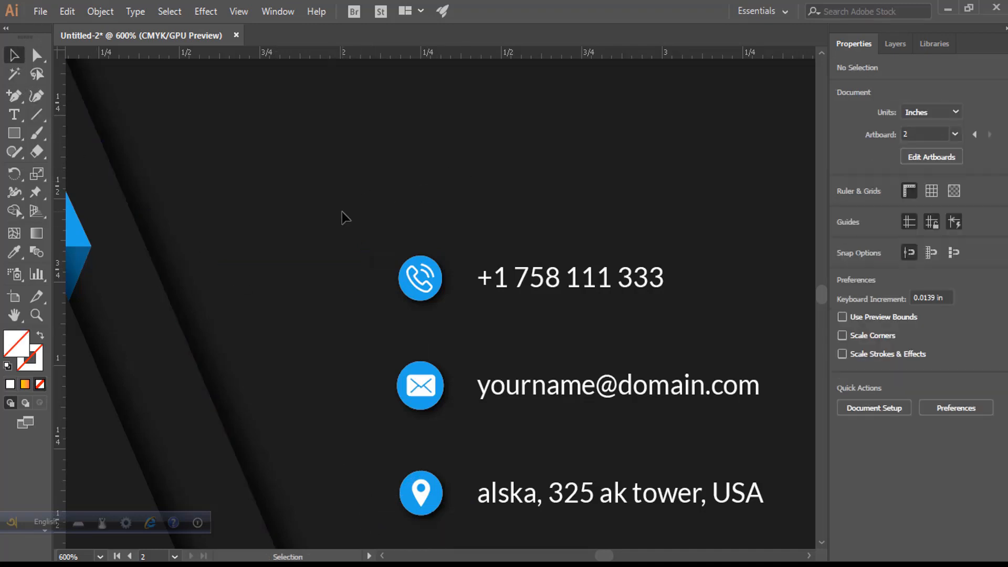
pyautogui.moveTo(575, 508); pyautogui.dragTo(588, 520)
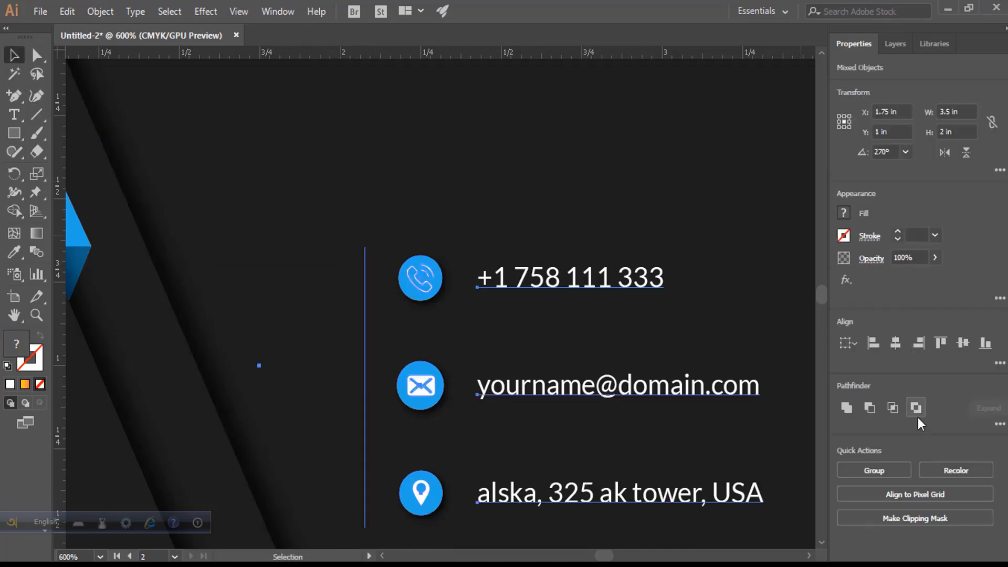
pyautogui.click(998, 363)
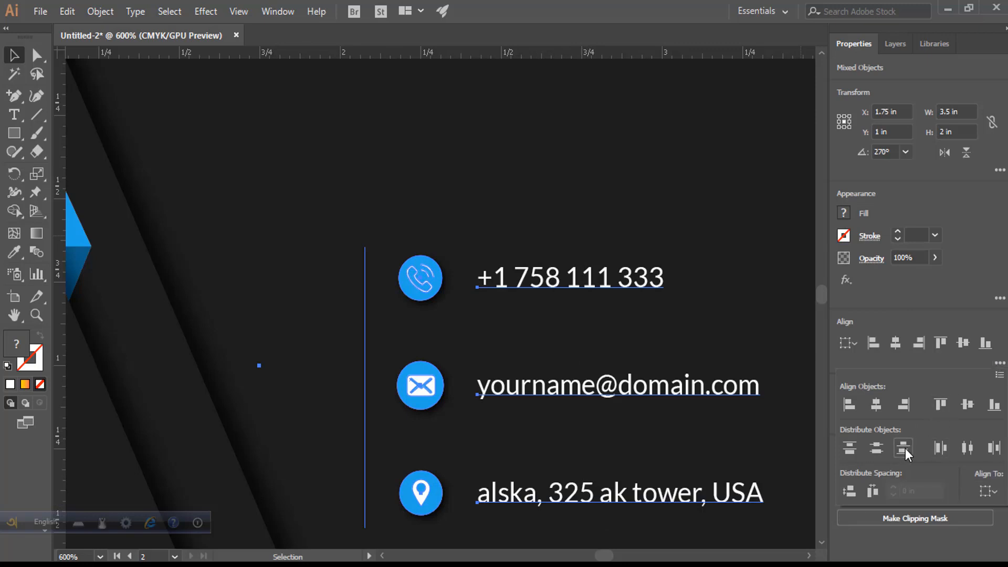
pyautogui.click(904, 447)
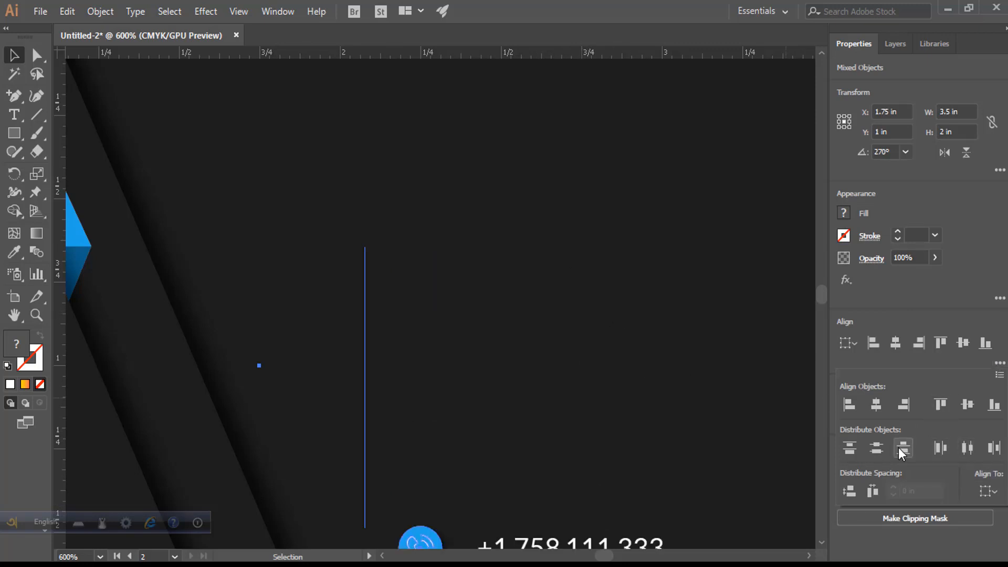
pyautogui.click(873, 451)
pyautogui.click(850, 451)
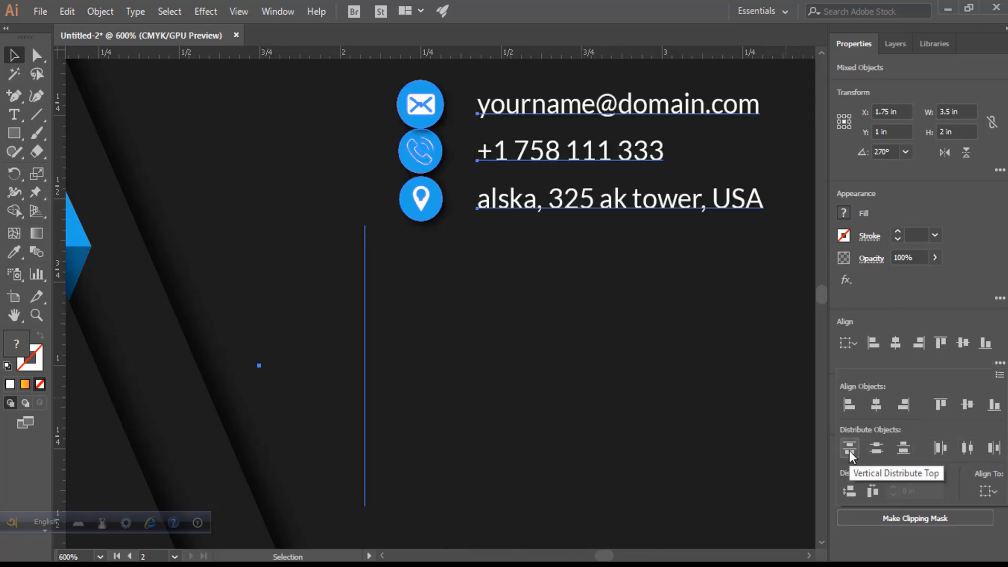
pyautogui.click(911, 445)
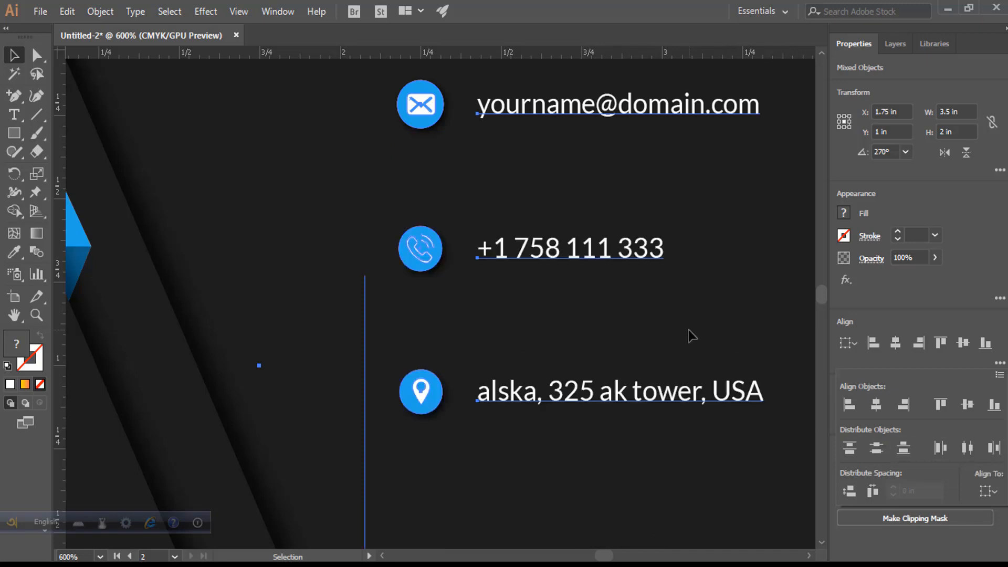
# - Delete the background artwork, restore it with undo, and zoom out to the whole card
pyautogui.click(358, 359)
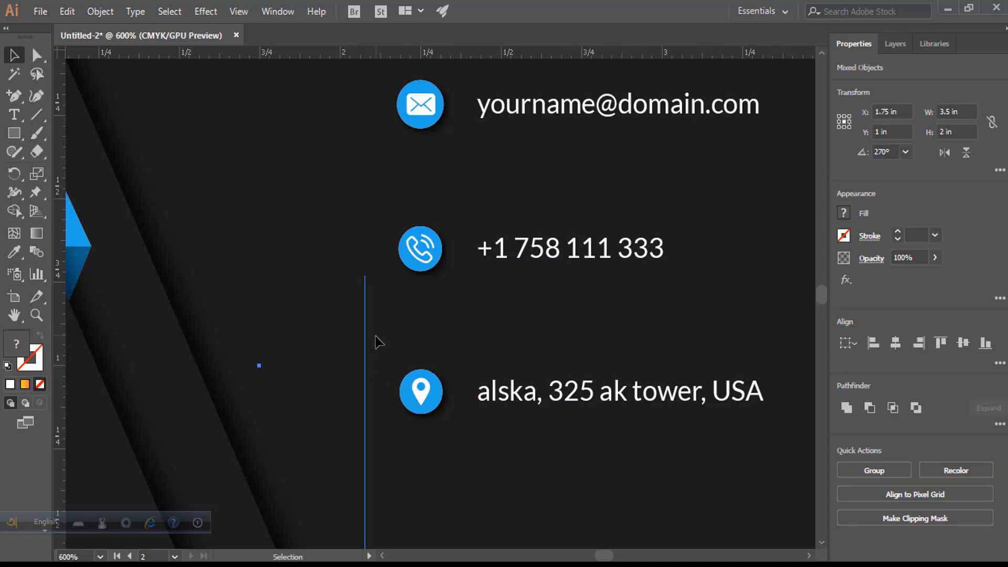
pyautogui.press('Delete')
pyautogui.hotkey('ctrl', 'z')
pyautogui.click(395, 324)
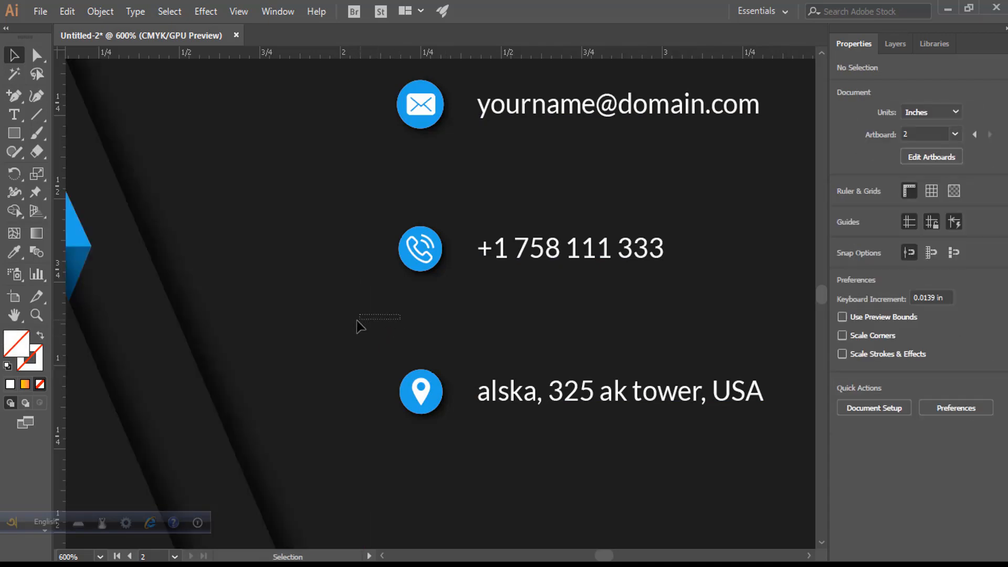
pyautogui.click(360, 327)
pyautogui.press('Delete')
pyautogui.hotkey('ctrl', 'z')
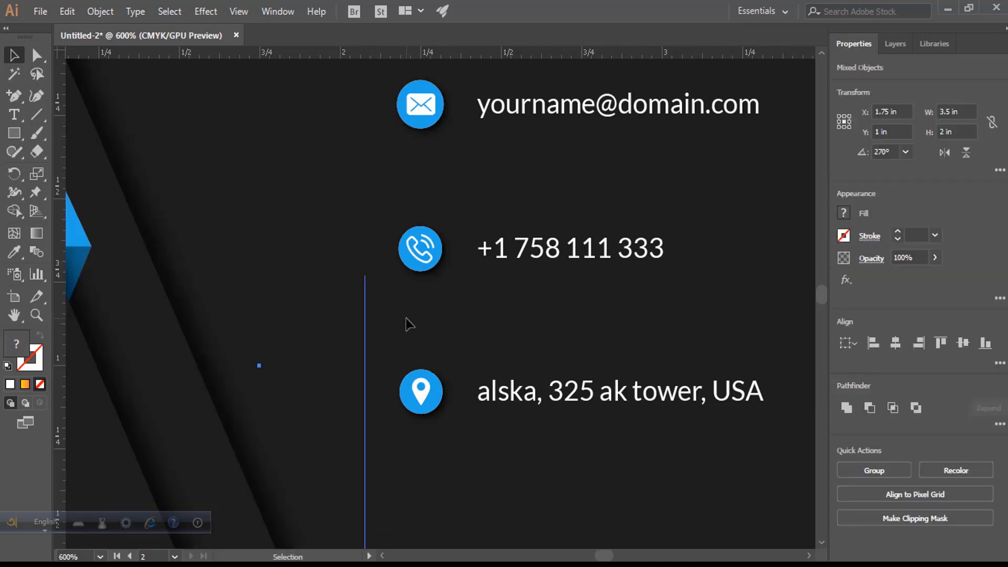
pyautogui.hotkey('ctrl', '1')
pyautogui.scroll(2, 320, 289)
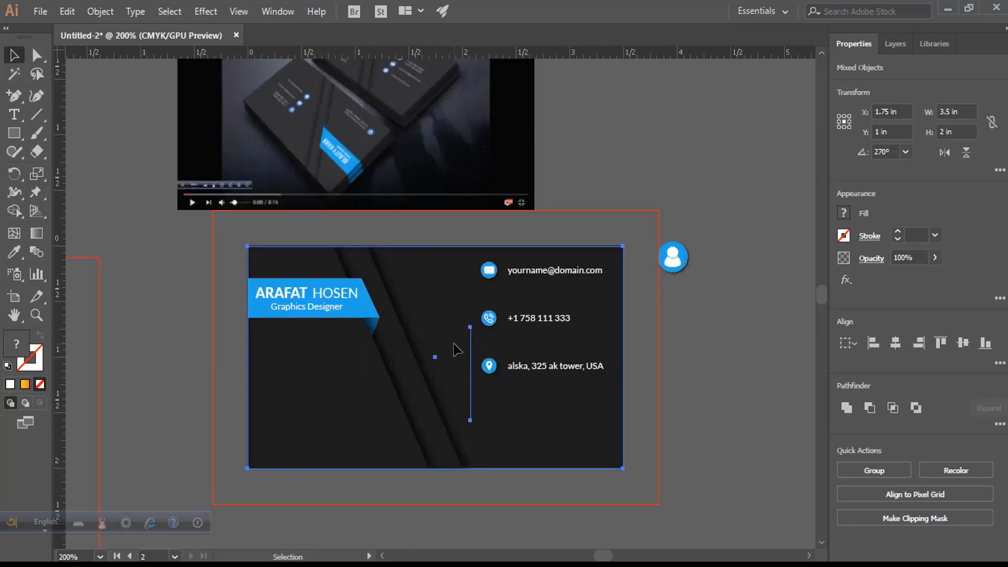
# - Select the e-mail, phone and address rows and move them lower on the card
pyautogui.scroll(2, 511, 340)
pyautogui.keyDown('ctrl'); pyautogui.click(434, 337); pyautogui.keyUp('ctrl')
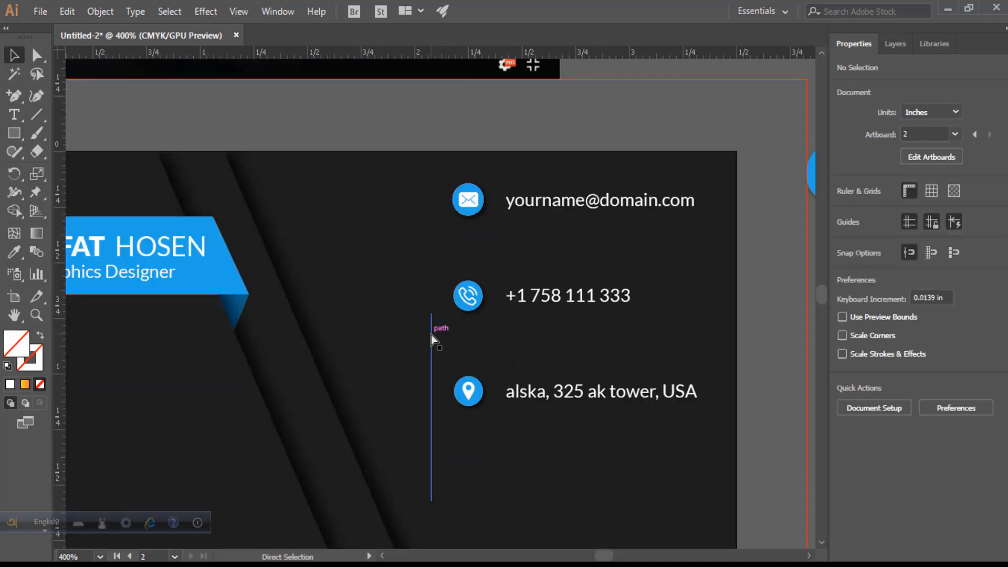
pyautogui.click(431, 336)
pyautogui.click(452, 247)
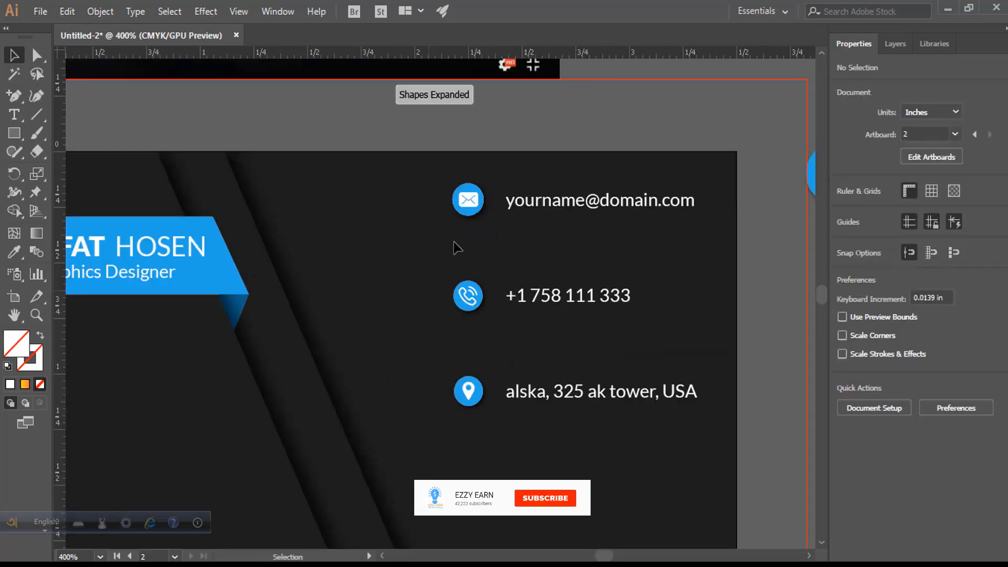
pyautogui.click(483, 213)
pyautogui.keyDown('shift'); pyautogui.click(518, 297); pyautogui.keyUp('shift')
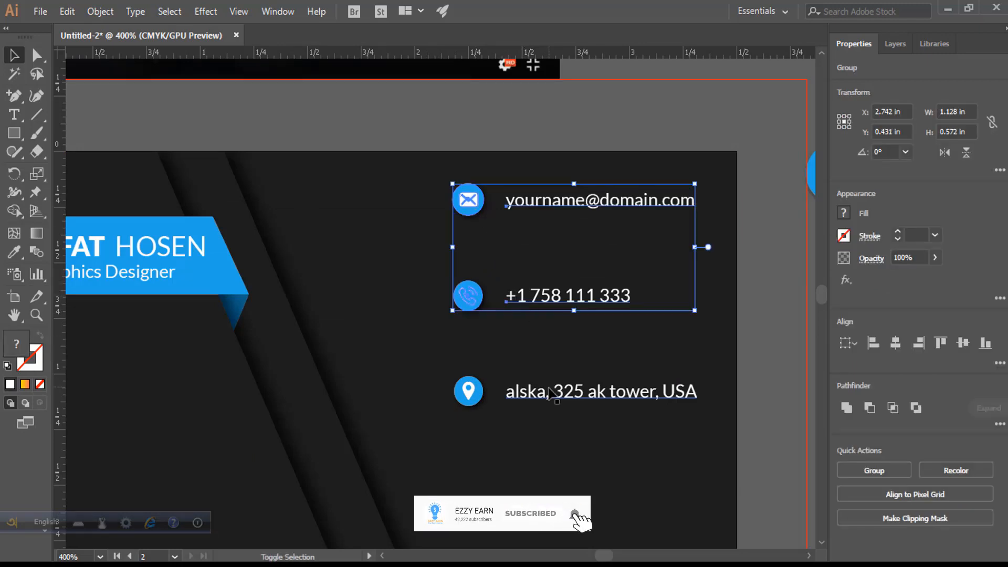
pyautogui.keyDown('shift'); pyautogui.click(525, 392); pyautogui.keyUp('shift')
pyautogui.moveTo(543, 287); pyautogui.dragTo(550, 362)
pyautogui.scroll(-1, 617, 295)
pyautogui.click(738, 326)
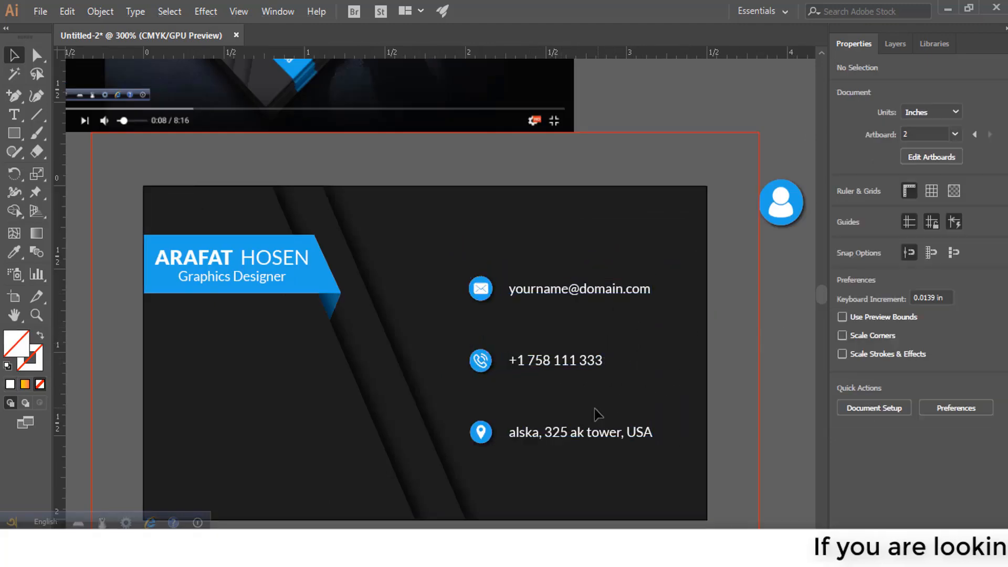
# - Ungroup the contact group and nudge the address row up three steps
pyautogui.click(588, 441)
pyautogui.rightClick(587, 441)
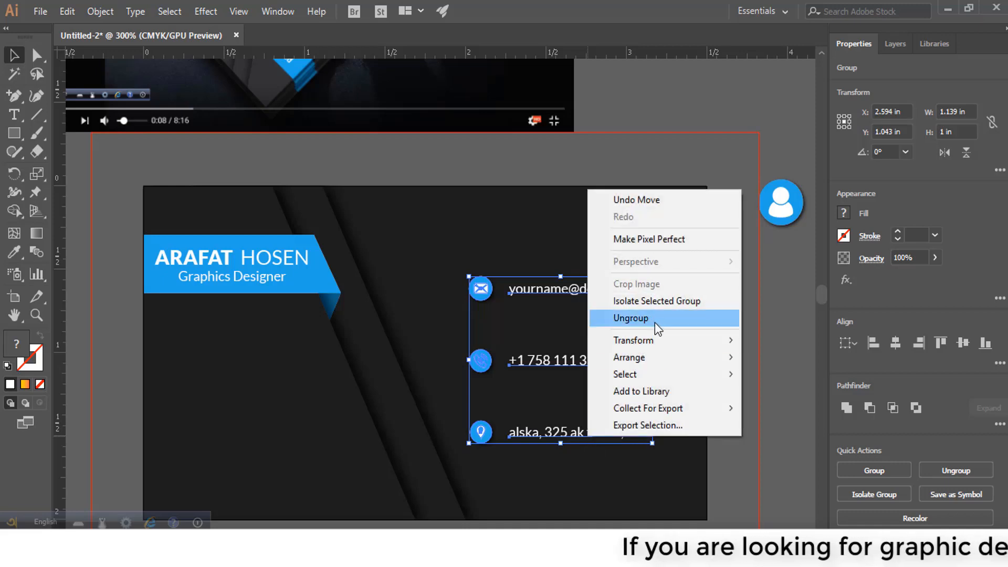
pyautogui.click(655, 319)
pyautogui.click(729, 347)
pyautogui.click(591, 436)
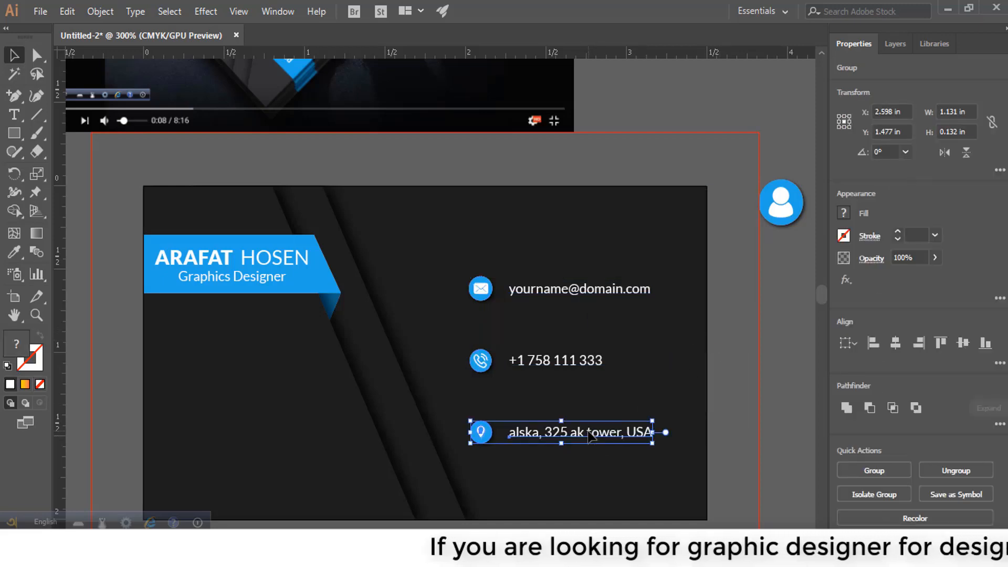
pyautogui.press('Up')
pyautogui.press('Up')
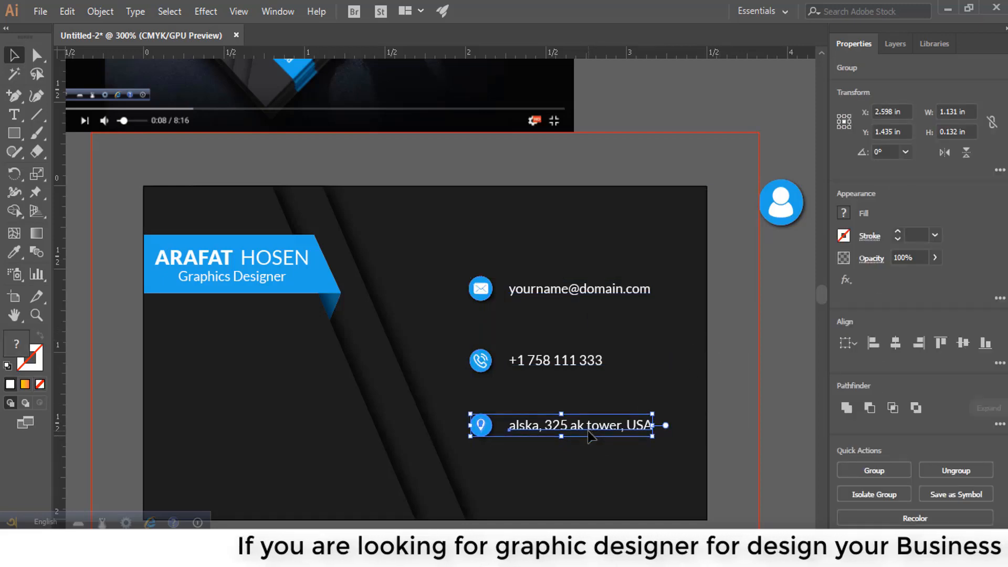
pyautogui.press('Up')
pyautogui.press('Up')
pyautogui.press('Up')
pyautogui.press('Up')
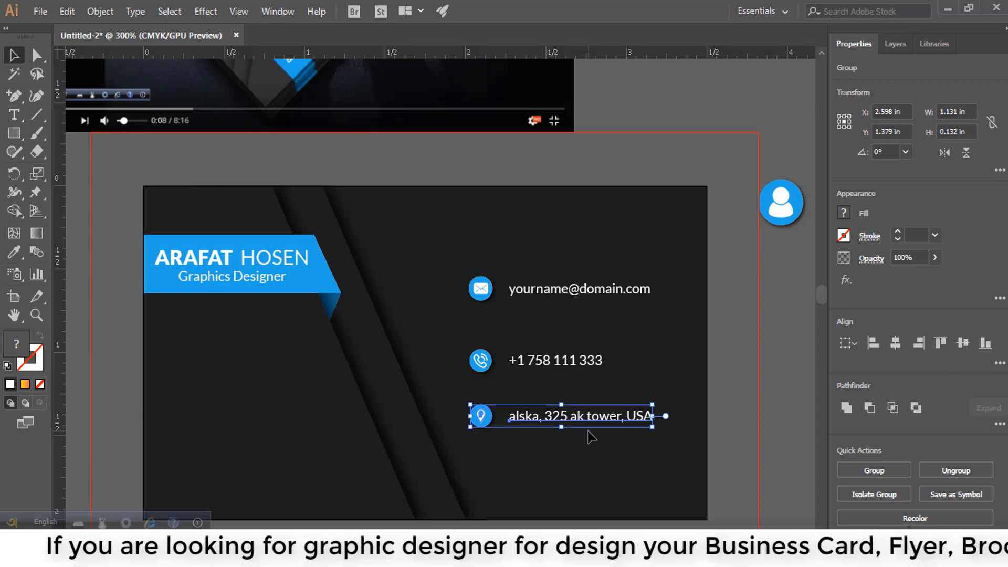
pyautogui.press('Up')
pyautogui.press('Up')
pyautogui.press('Up')
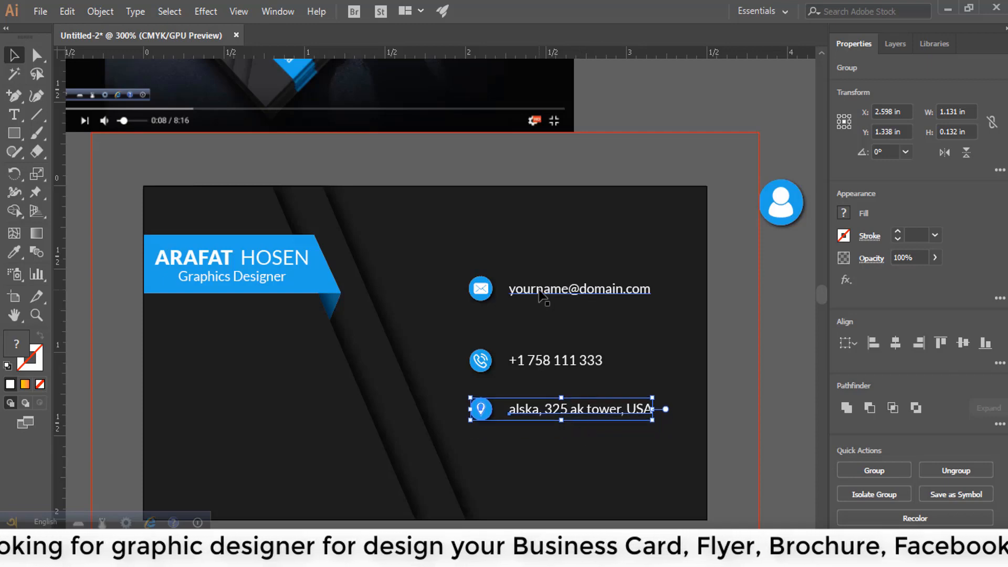
# - Nudge the e-mail row down two steps and copy the title to the bottom-left, 1.14 in lower
pyautogui.click(541, 296)
pyautogui.press('Down')
pyautogui.press('Down')
pyautogui.press('Down')
pyautogui.press('Down')
pyautogui.press('Down')
pyautogui.press('Down')
pyautogui.press('Down')
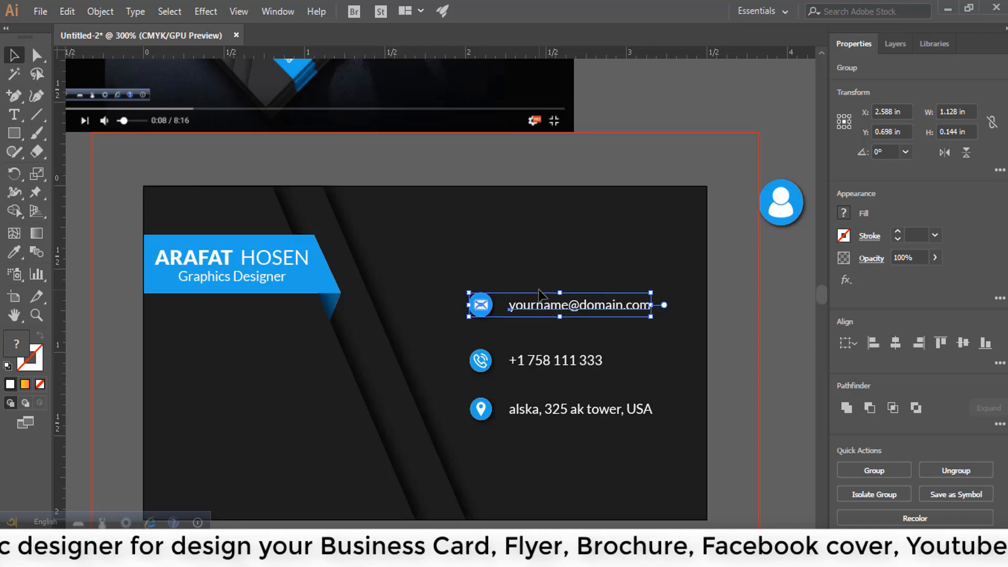
pyautogui.press('Down')
pyautogui.press('Down')
pyautogui.press('Down')
pyautogui.click(717, 309)
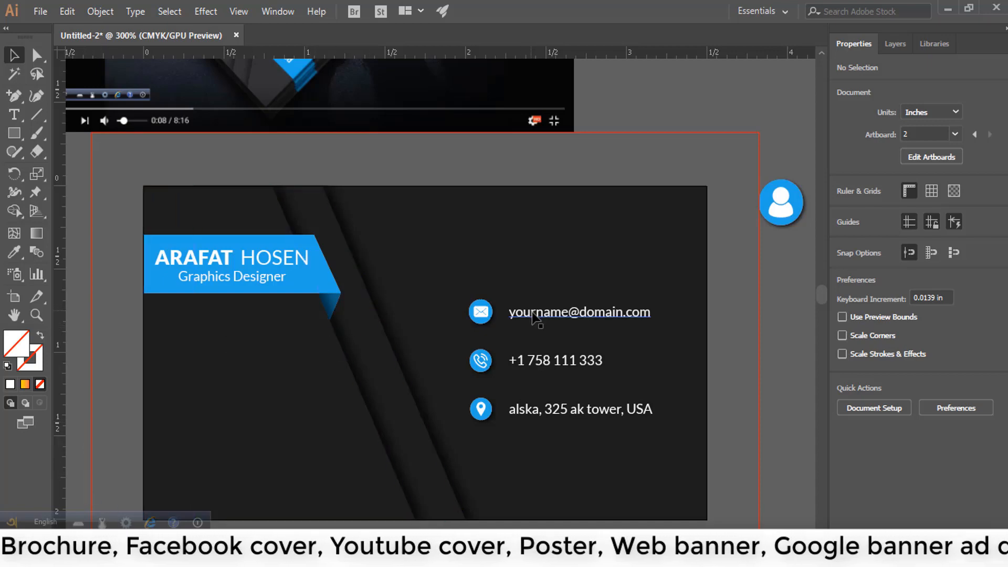
pyautogui.click(575, 318)
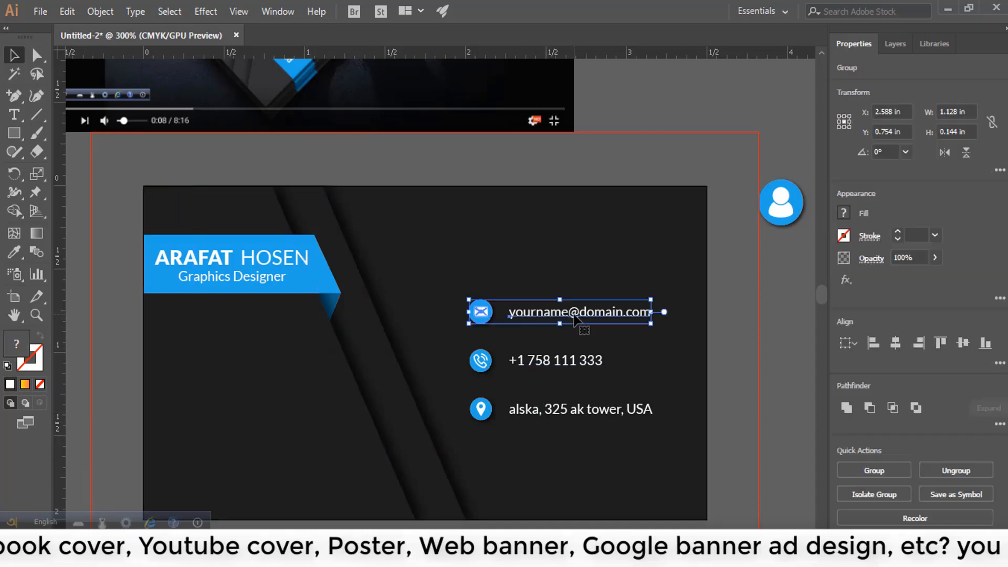
pyautogui.moveTo(258, 285); pyautogui.dragTo(252, 485)
# - Change the bottom-left text copy to read 'Your Comapany Name'
pyautogui.doubleClick(252, 477)
pyautogui.hotkey('ctrl', 'a')
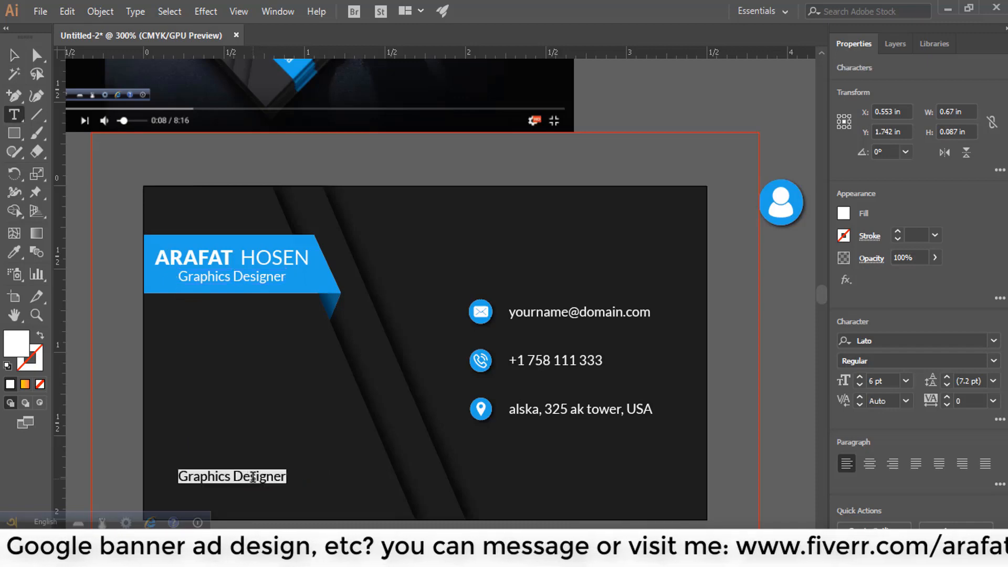
pyautogui.write('Your')
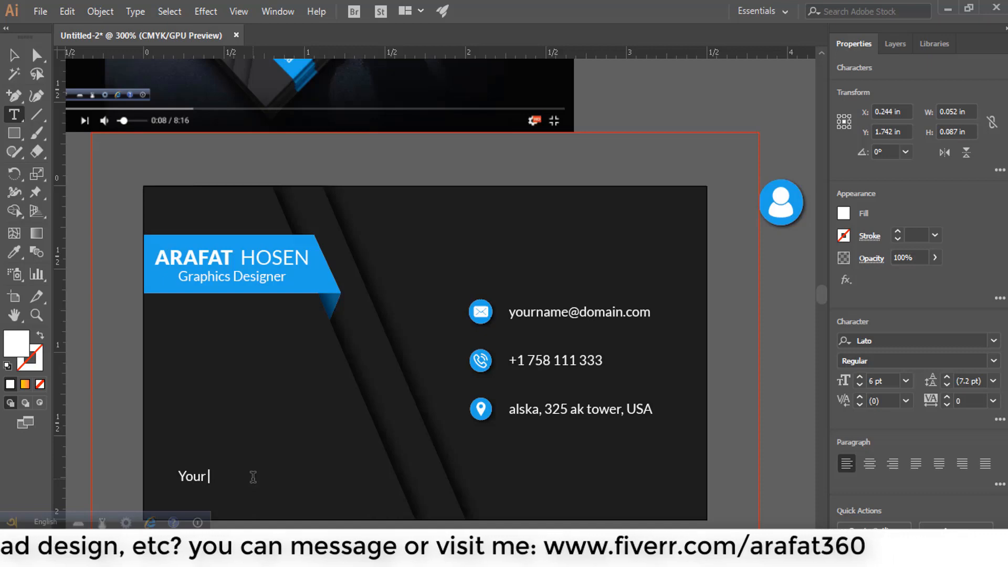
pyautogui.write(' Comapany N')
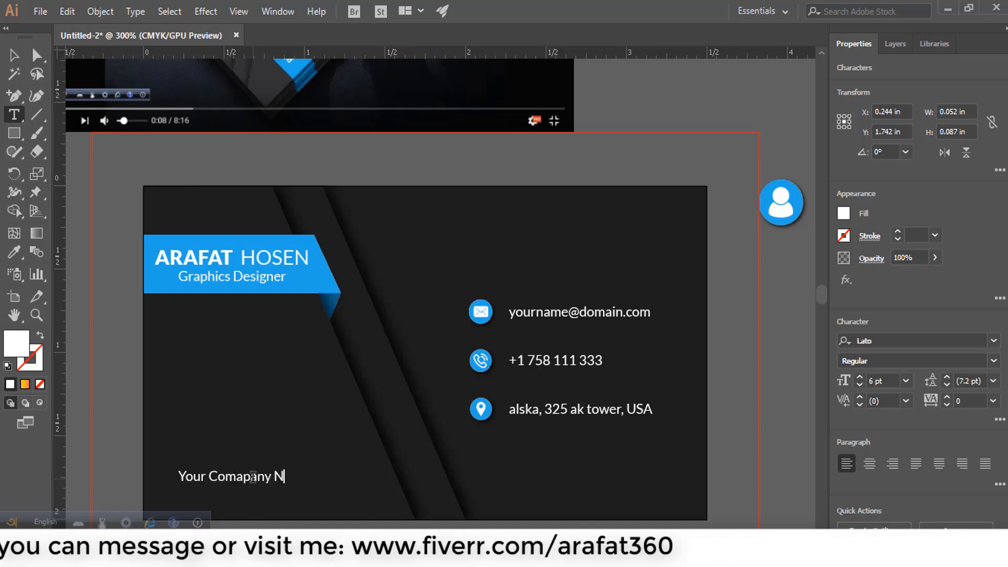
pyautogui.write('ame')
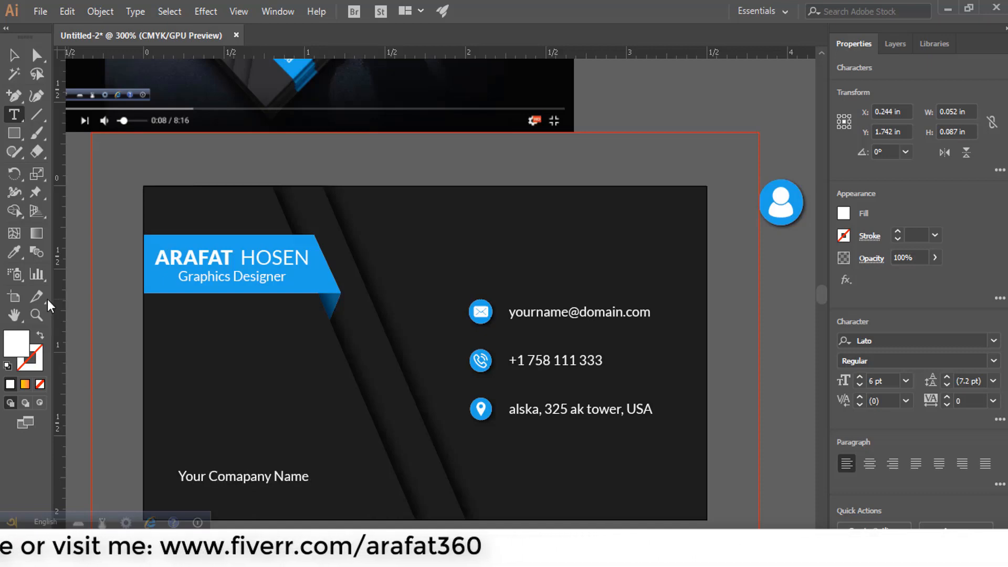
pyautogui.click(15, 57)
pyautogui.click(102, 201)
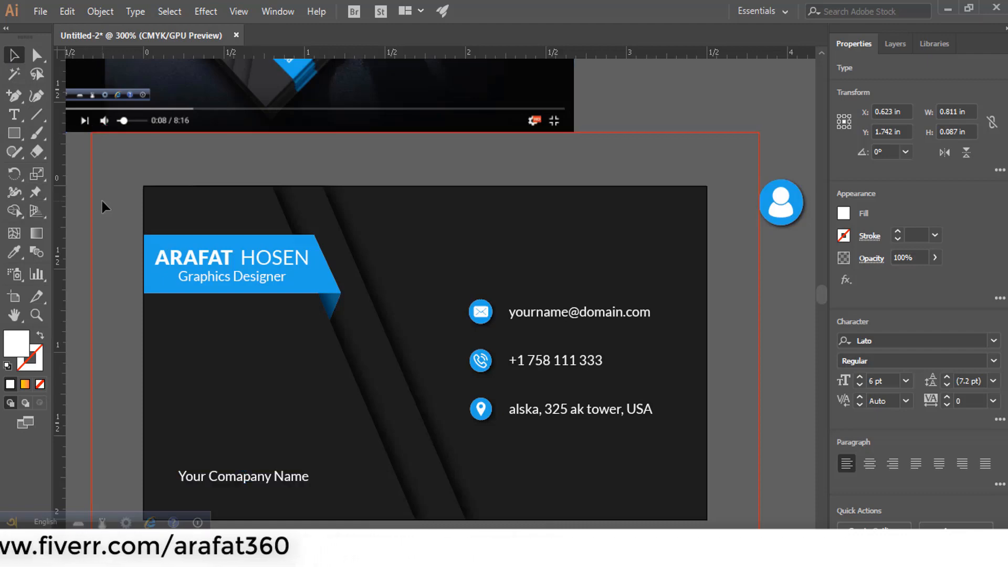
pyautogui.scroll(-1, 112, 203)
pyautogui.moveTo(164, 199); pyautogui.dragTo(224, 301)
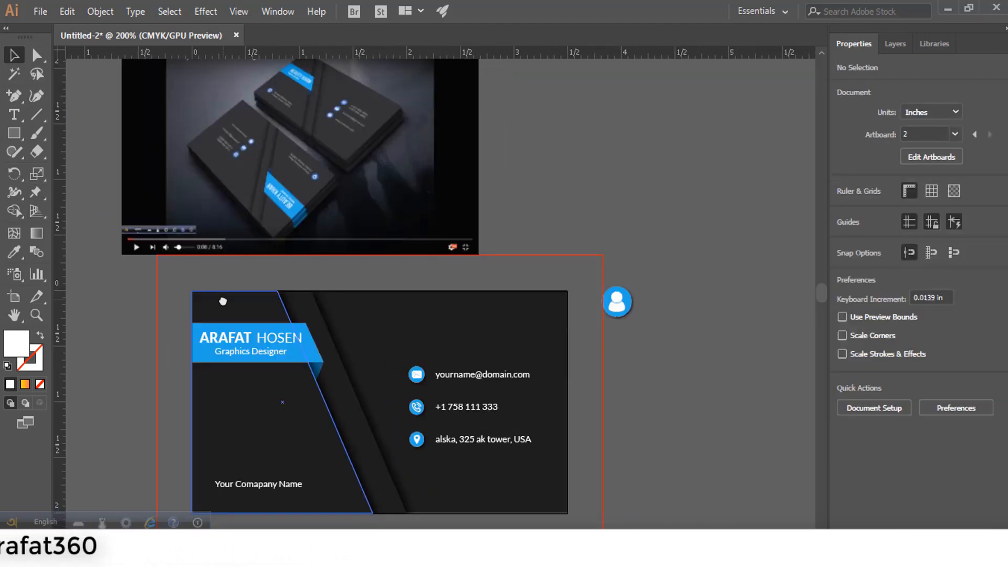
# - Delete the stray blue user icon beside the card
pyautogui.scroll(3, 251, 119)
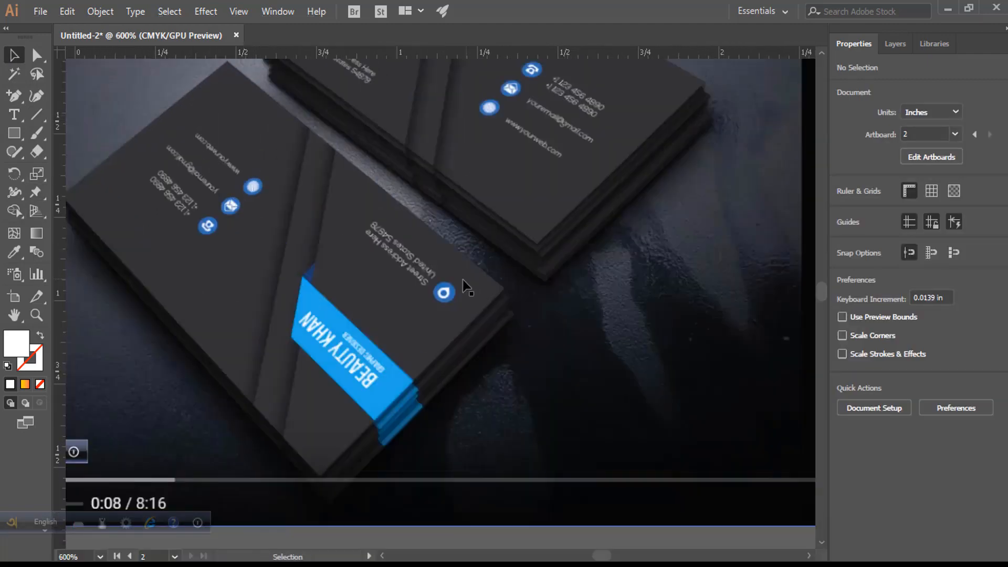
pyautogui.scroll(-3, 489, 208)
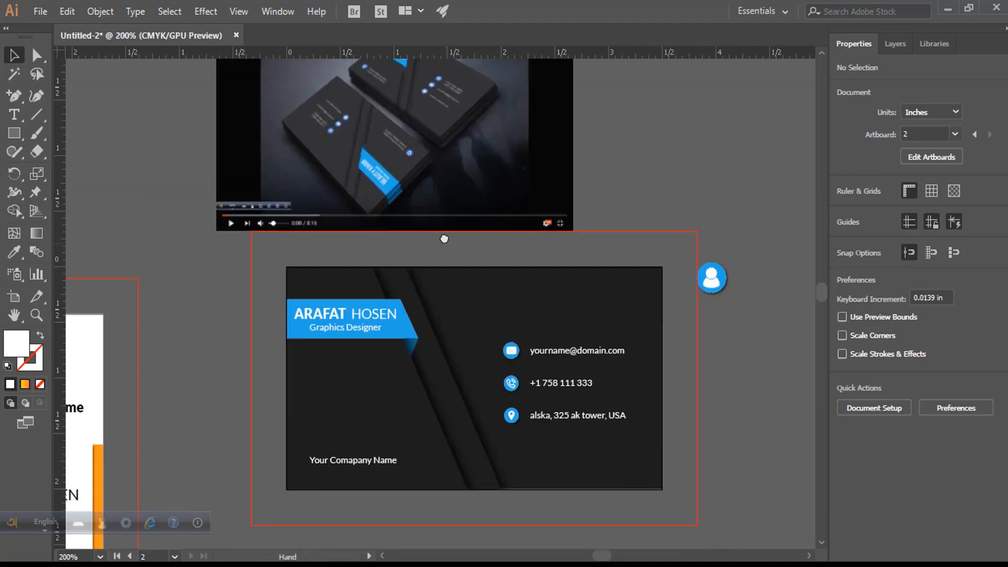
pyautogui.scroll(-1, 621, 320)
pyautogui.click(707, 260)
pyautogui.press('Delete')
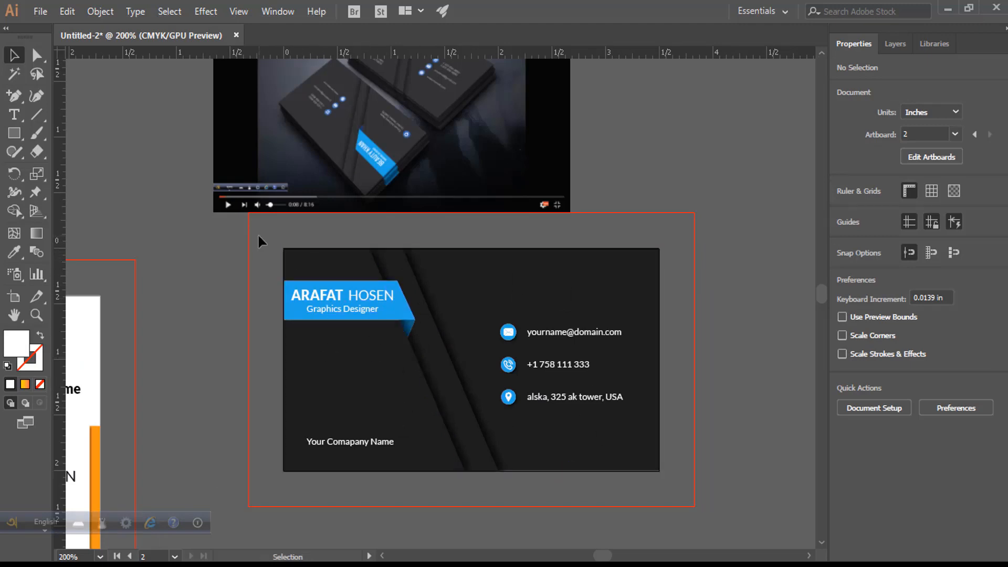
# - Select all of the card's objects and group them
pyautogui.moveTo(692, 505); pyautogui.dragTo(149, 314)
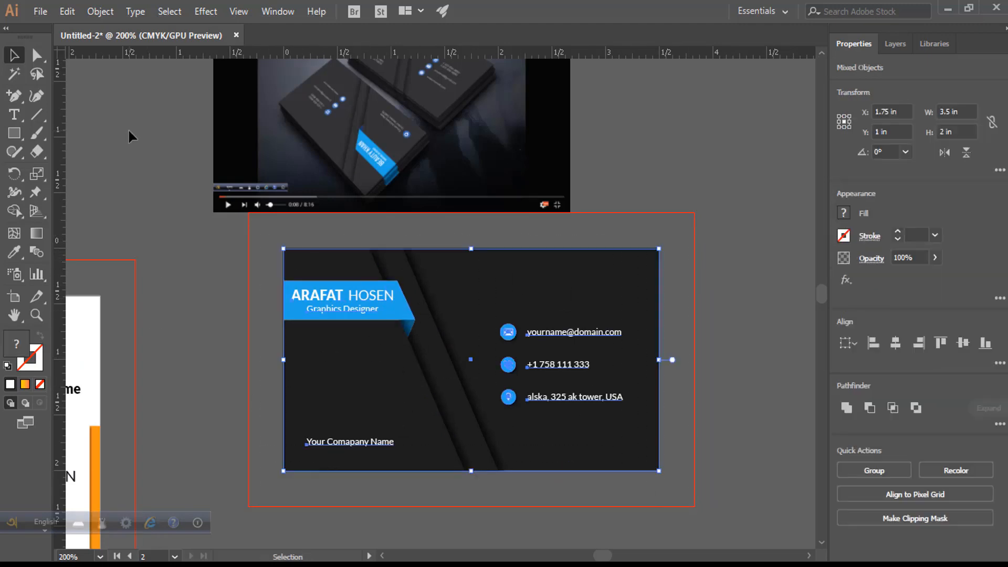
pyautogui.hotkey('ctrl', 'alt', '2')
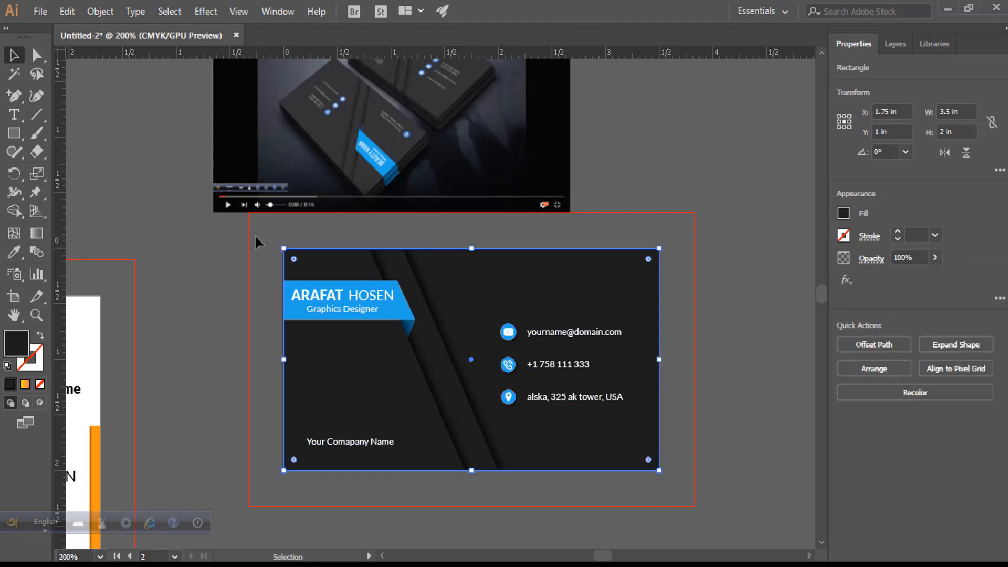
pyautogui.moveTo(255, 237); pyautogui.dragTo(524, 471)
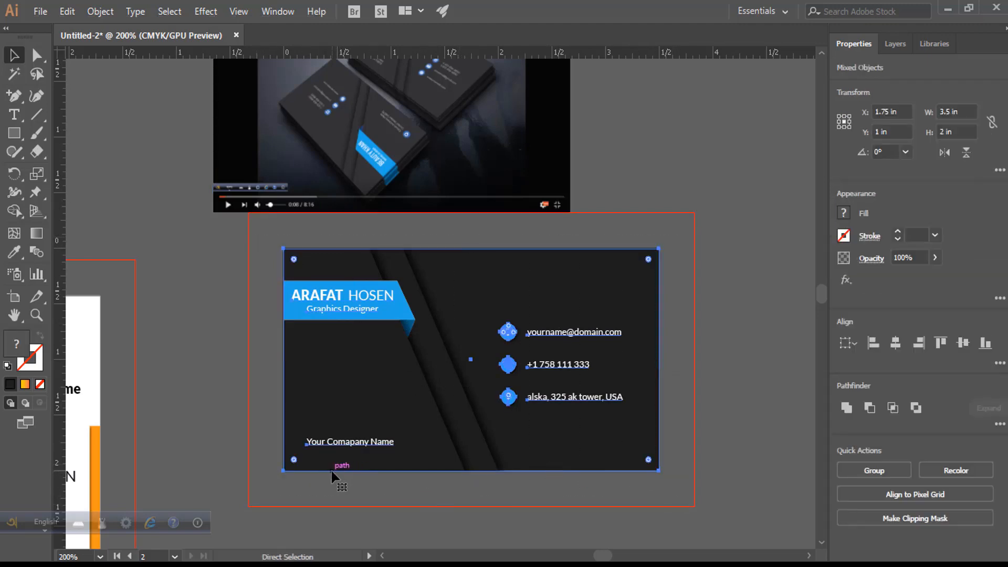
pyautogui.hotkey('ctrl', 'g')
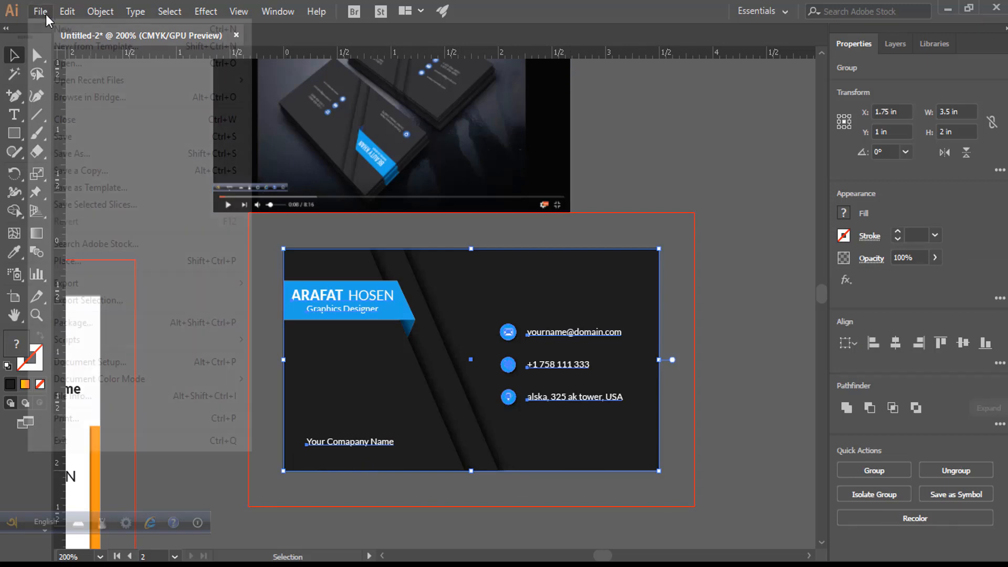
# - Export the selected card as a 300 ppi PNG to the Desktop
pyautogui.click(43, 13)
pyautogui.moveTo(106, 283)
pyautogui.click(285, 321)
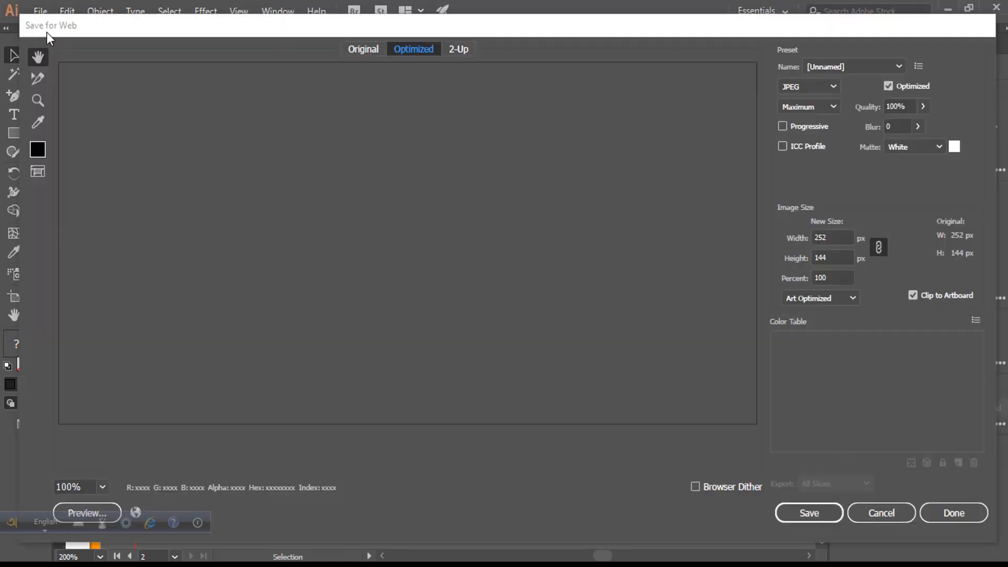
pyautogui.click(952, 513)
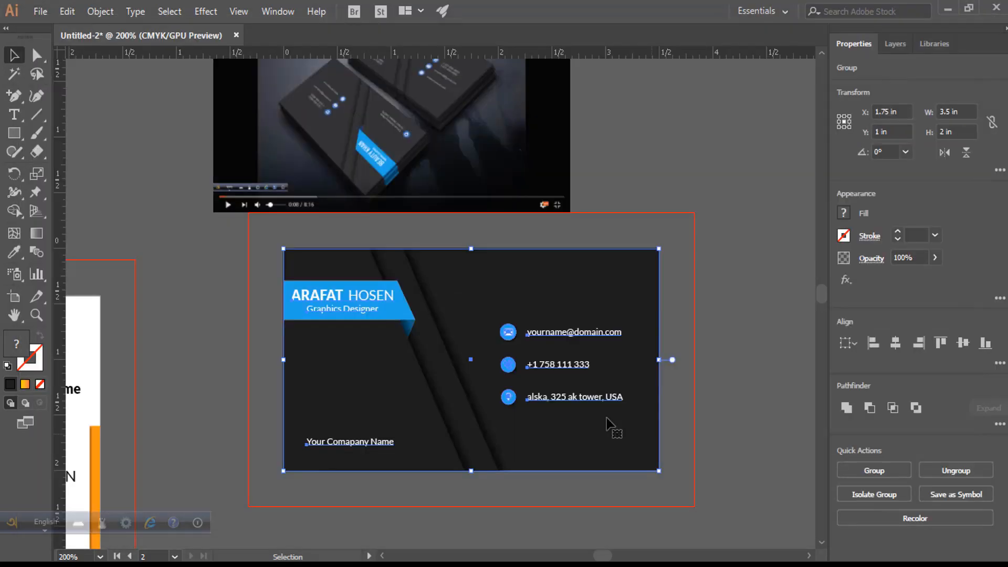
pyautogui.click(41, 11)
pyautogui.click(88, 300)
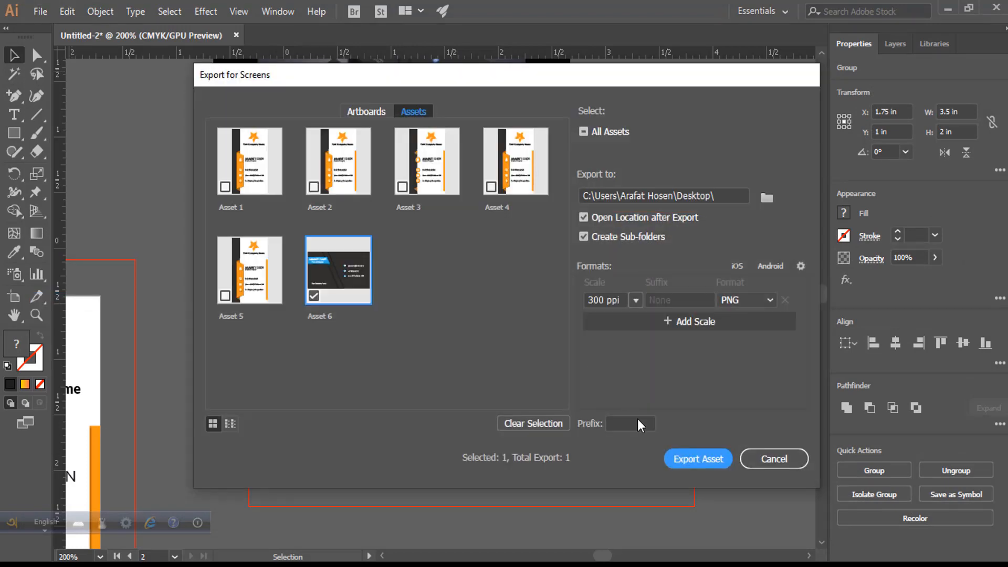
pyautogui.click(685, 455)
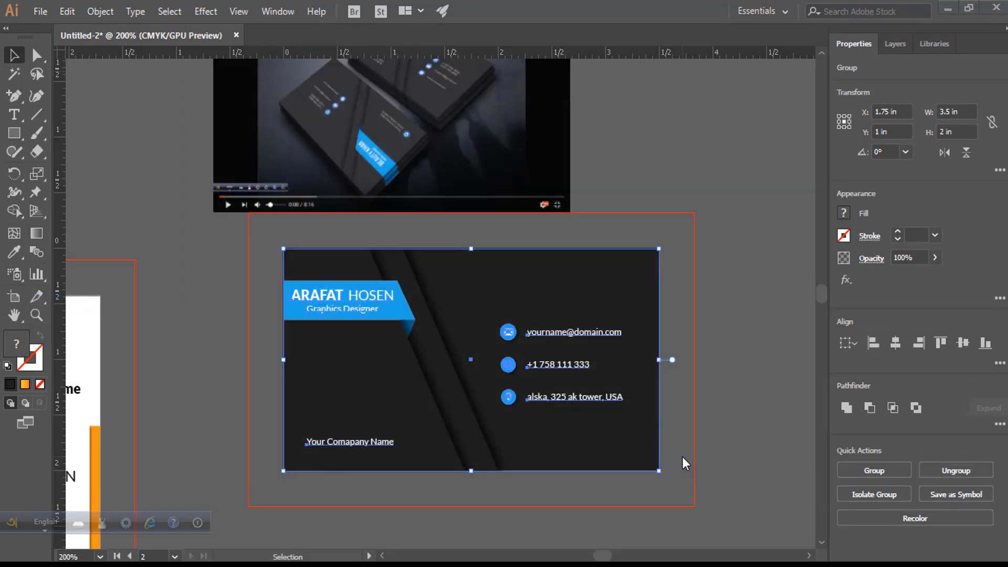